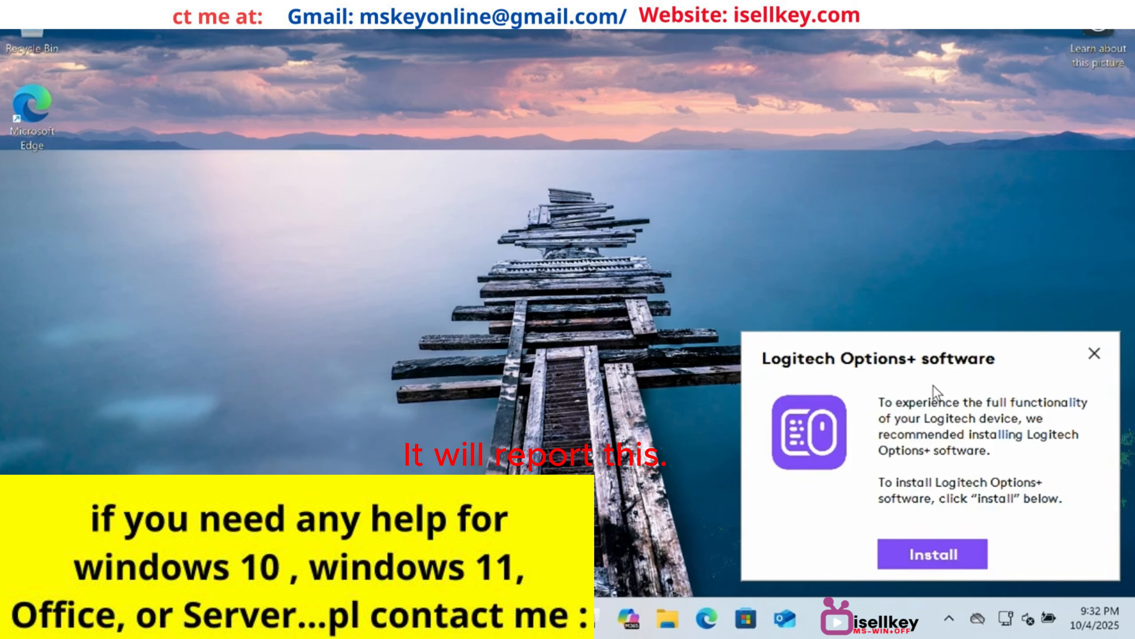
Step: Install the recommended Logitech Options+ software
left_click(963, 564)
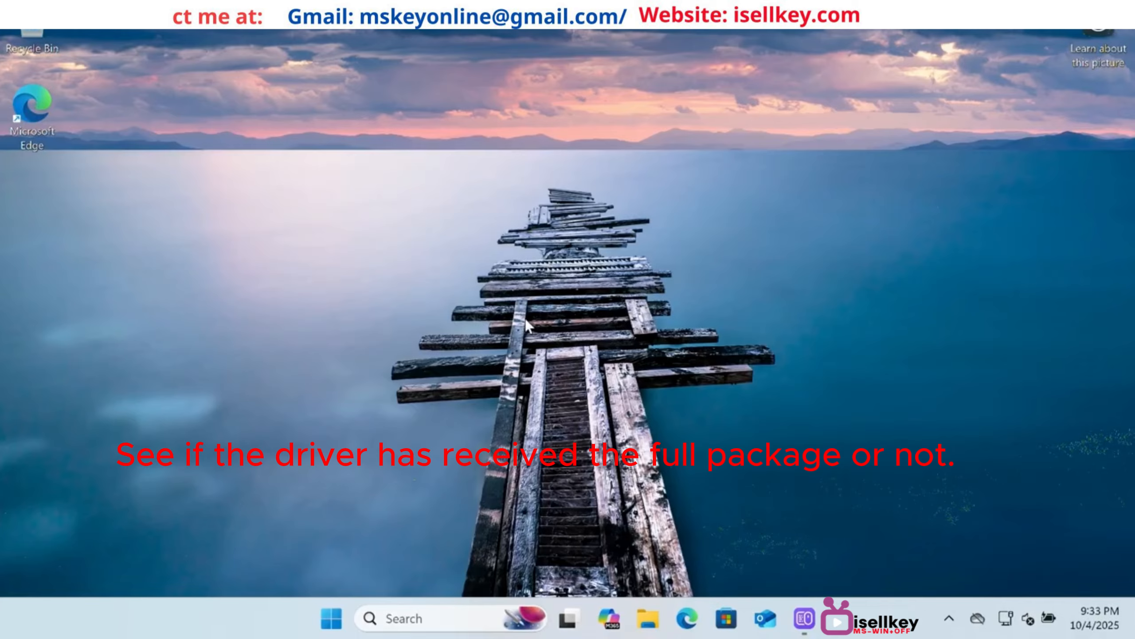
Step: Inspect the device list in Device Manager for missing drivers, and minimize the window
right_click(325, 609)
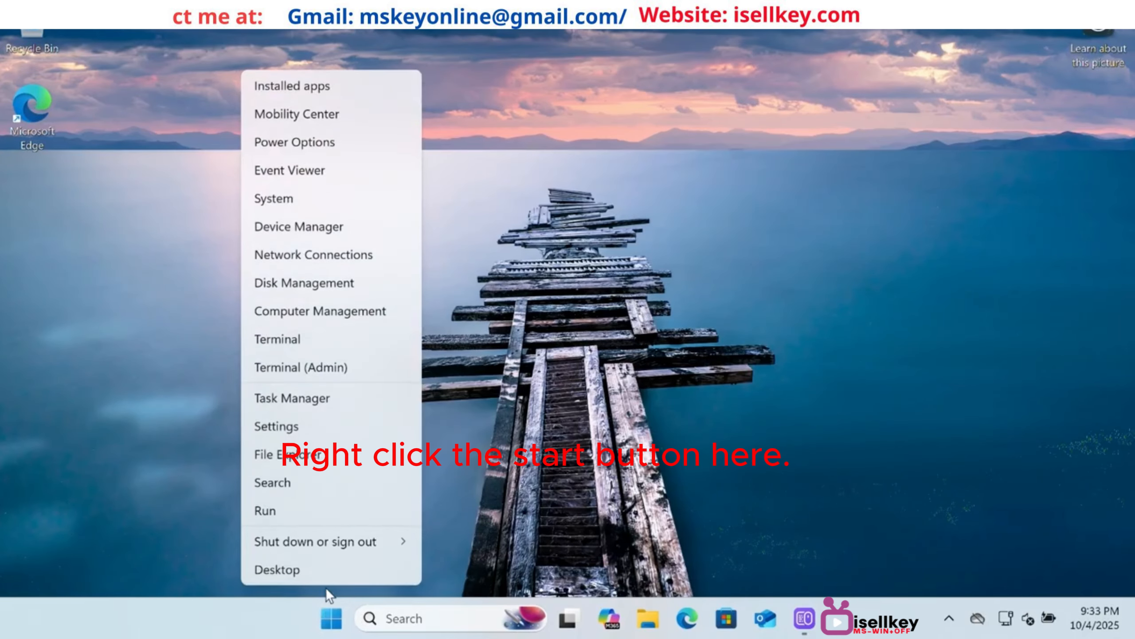
left_click(315, 228)
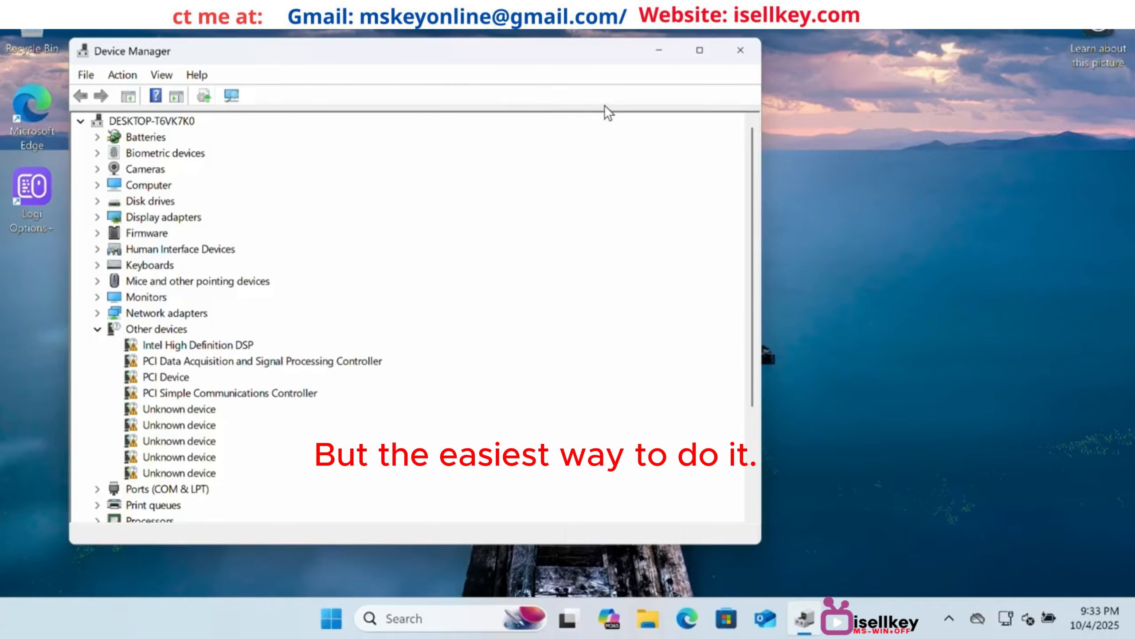
left_click(659, 51)
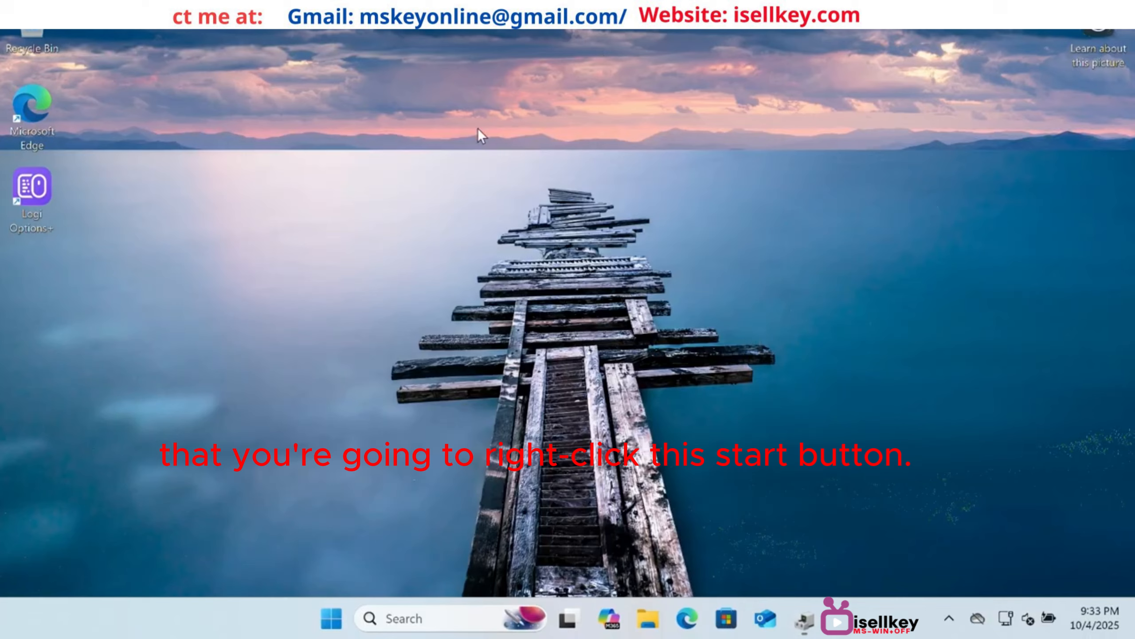
Step: In Windows Update settings, turn on getting the latest updates as soon as they're available, and check for updates
right_click(331, 618)
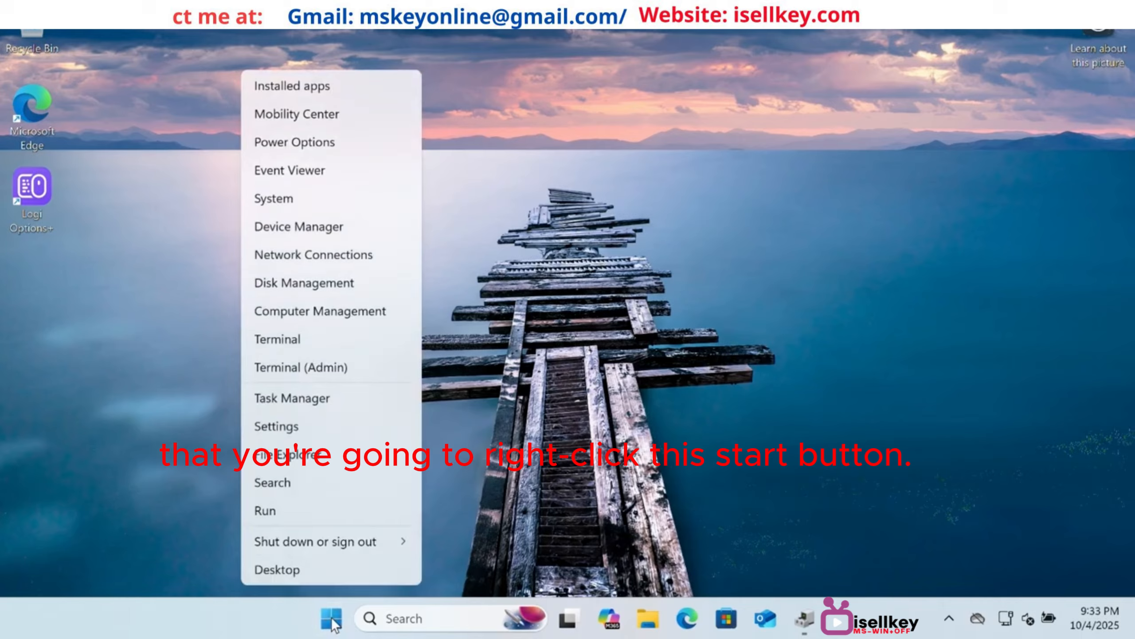
left_click(294, 429)
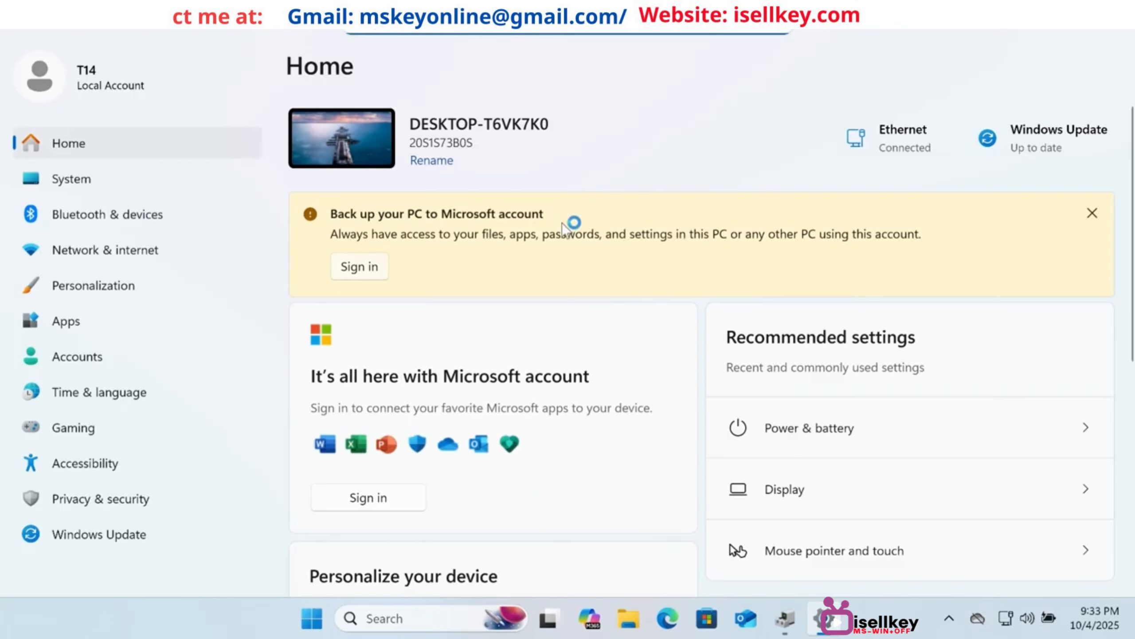
left_click(166, 528)
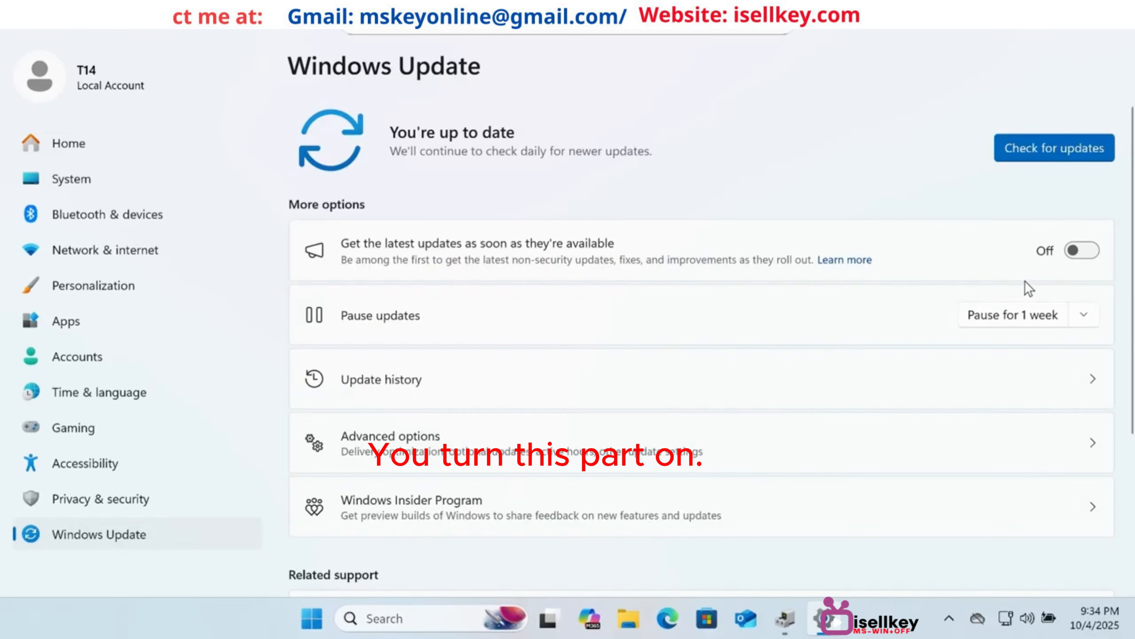
left_click(1086, 252)
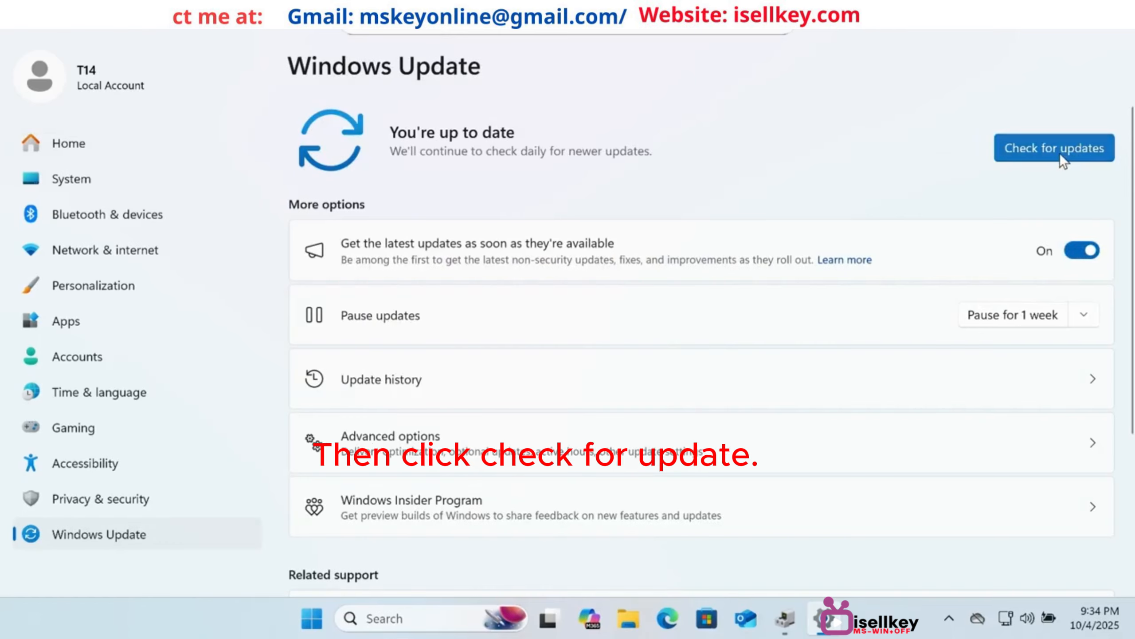
left_click(1073, 150)
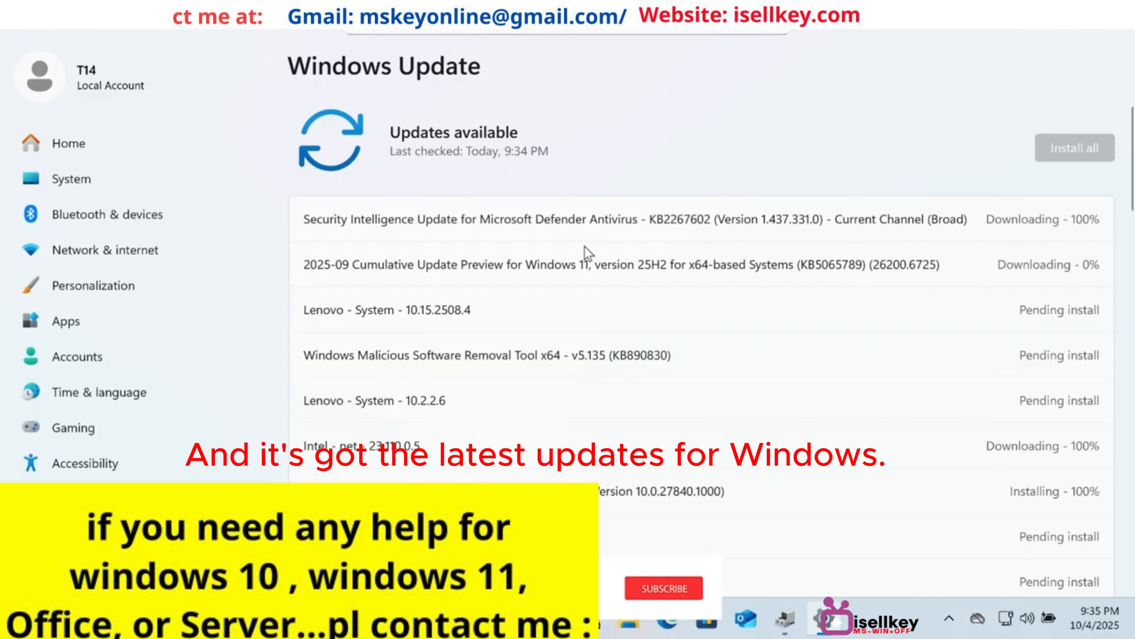
Step: Review the list of available Windows and driver updates, and recheck Device Manager for devices still missing drivers
scroll(535, 354, "down", 5)
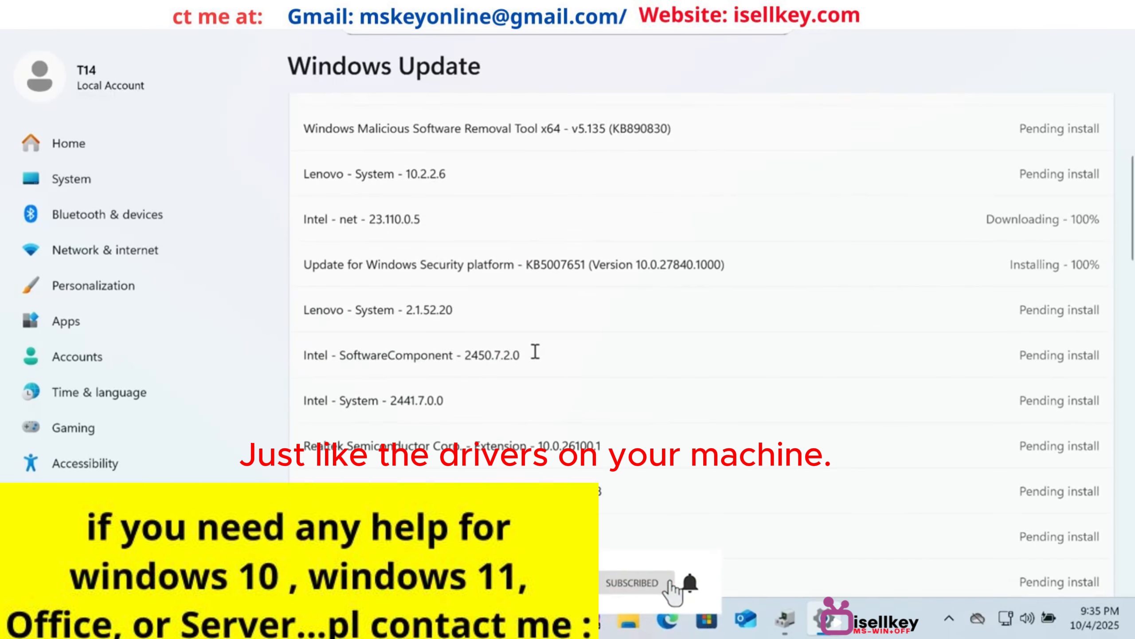
scroll(535, 354, "down", 10)
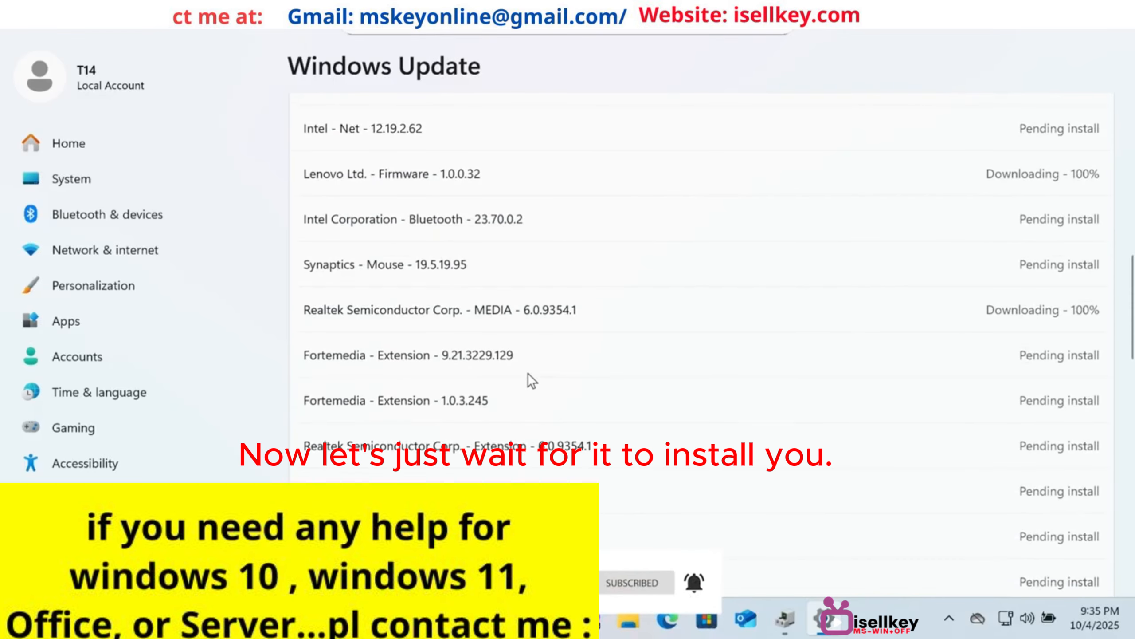
scroll(527, 379, "down", 10)
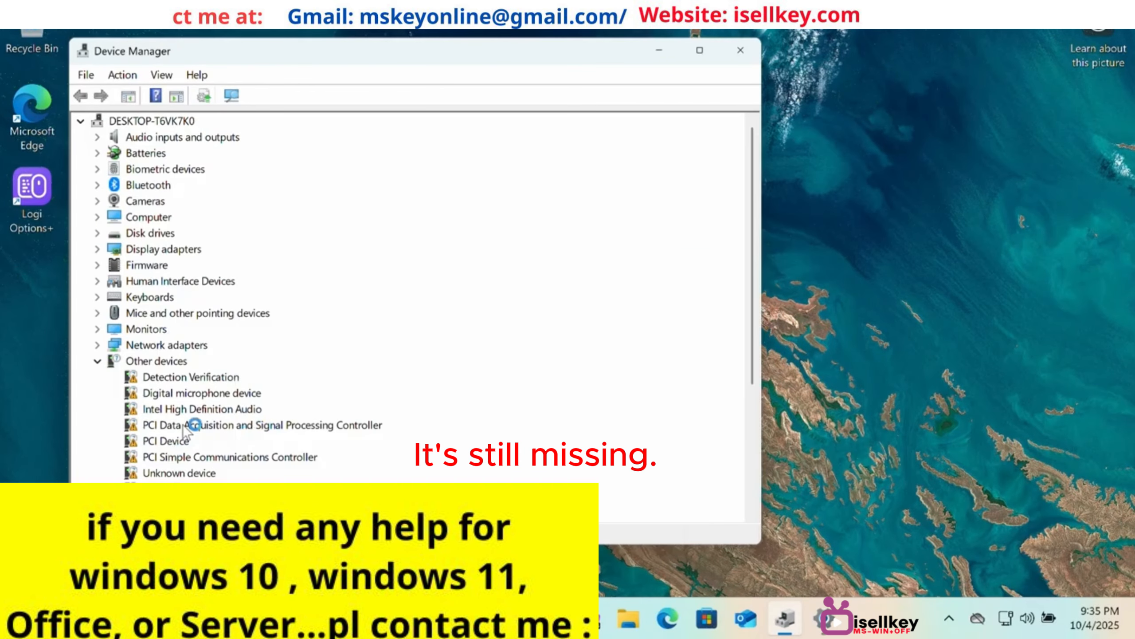
left_click(658, 52)
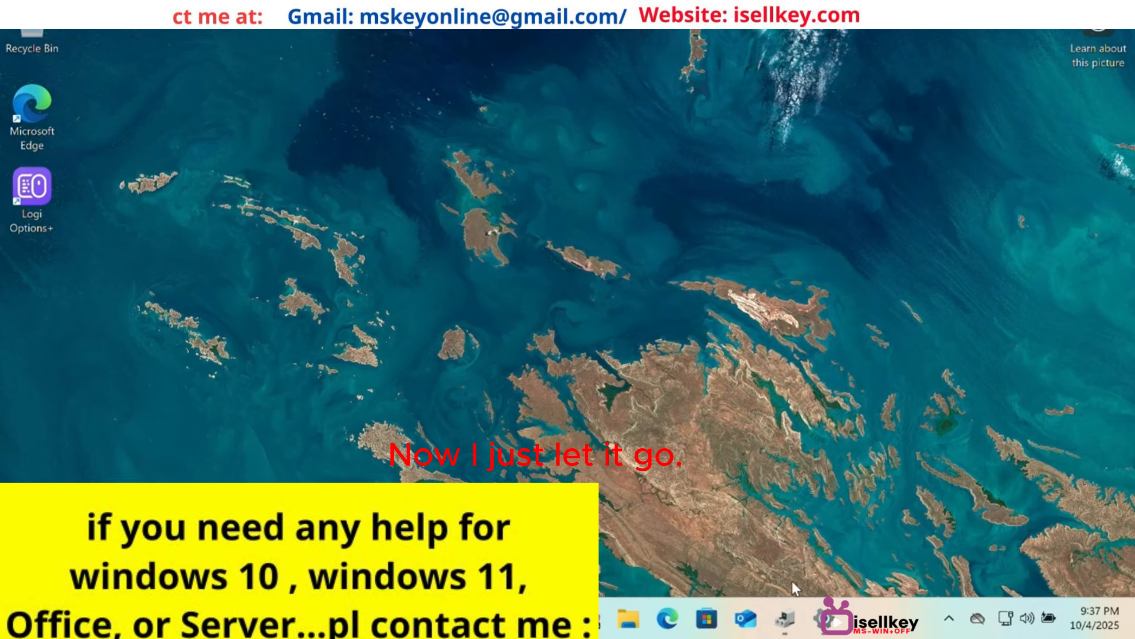
Step: Return to Windows Update, review the download and installation progress of the listed updates, and close Settings
left_click(828, 620)
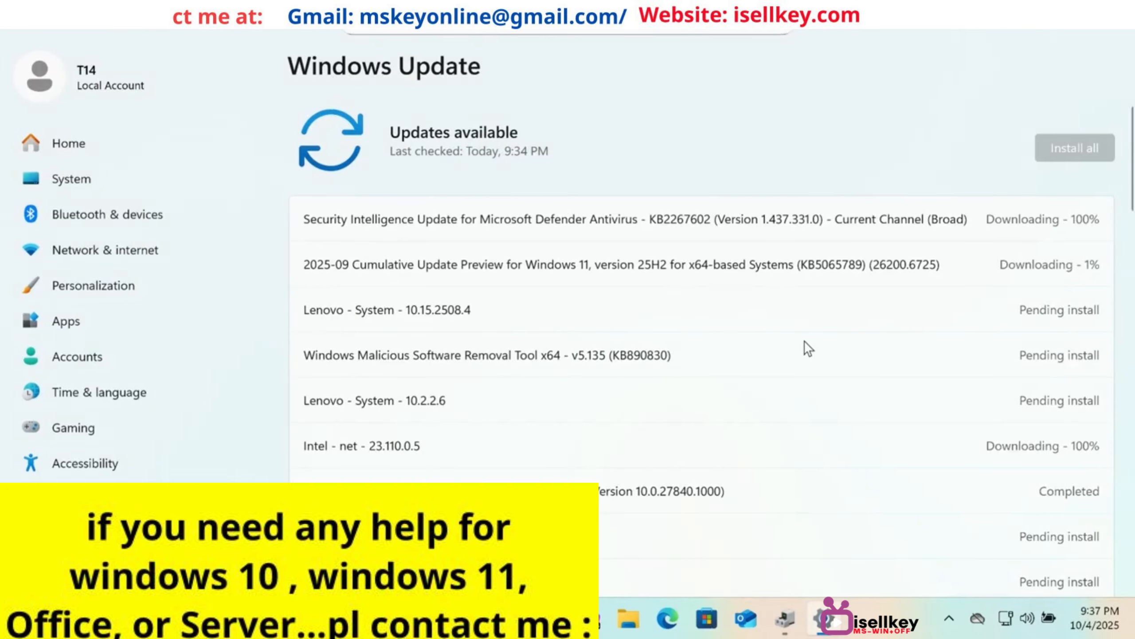
scroll(883, 420, "down", 5)
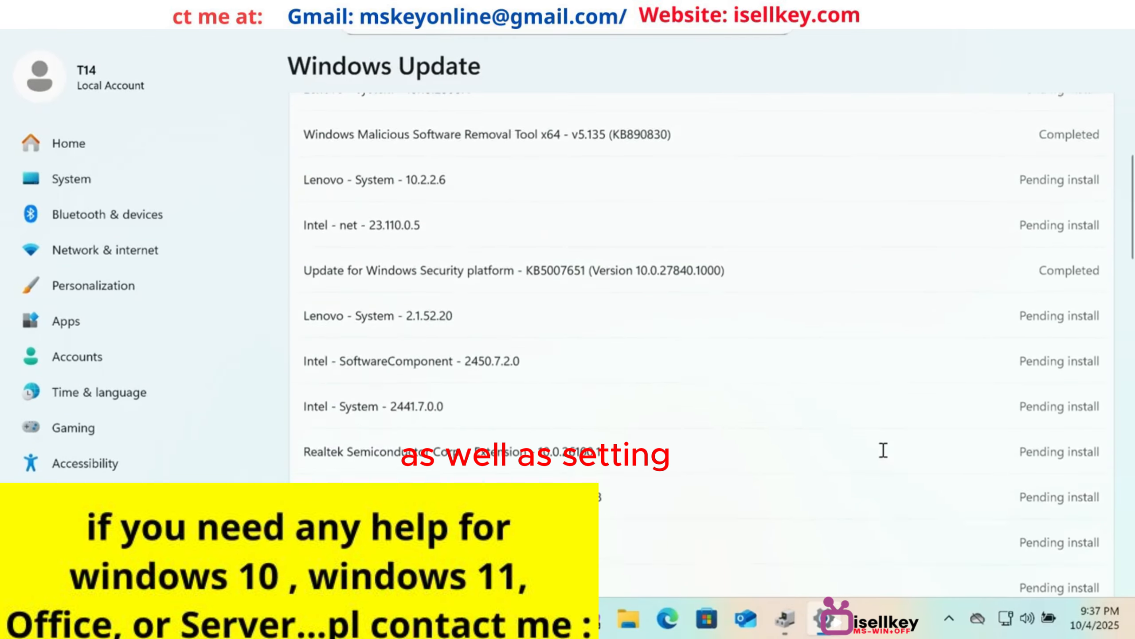
scroll(867, 533, "down", 5)
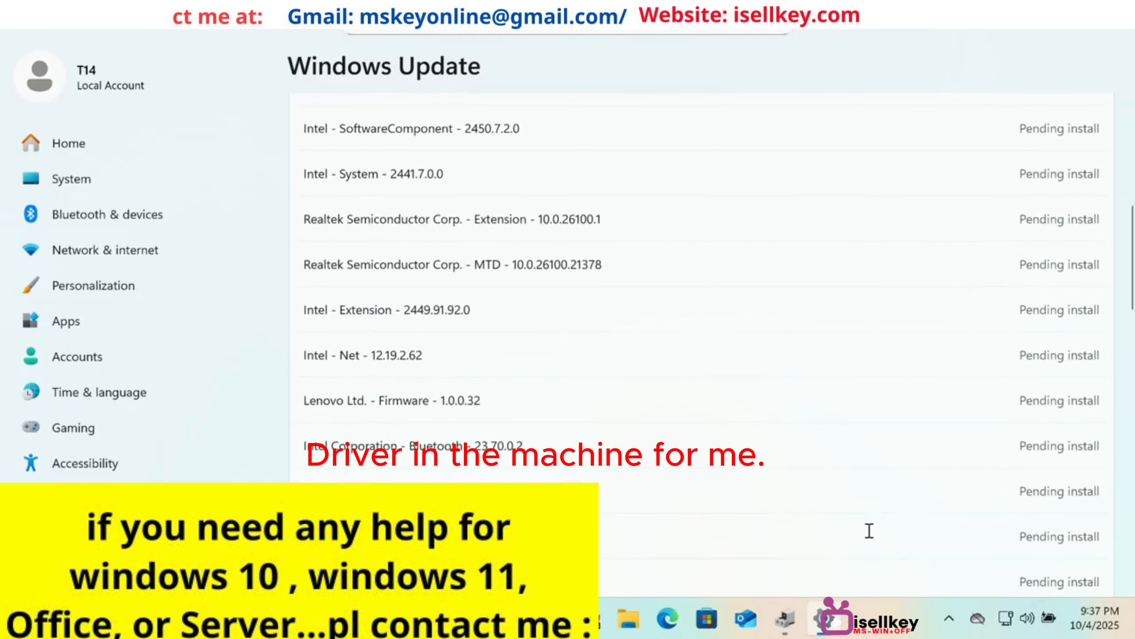
scroll(858, 483, "up", 10)
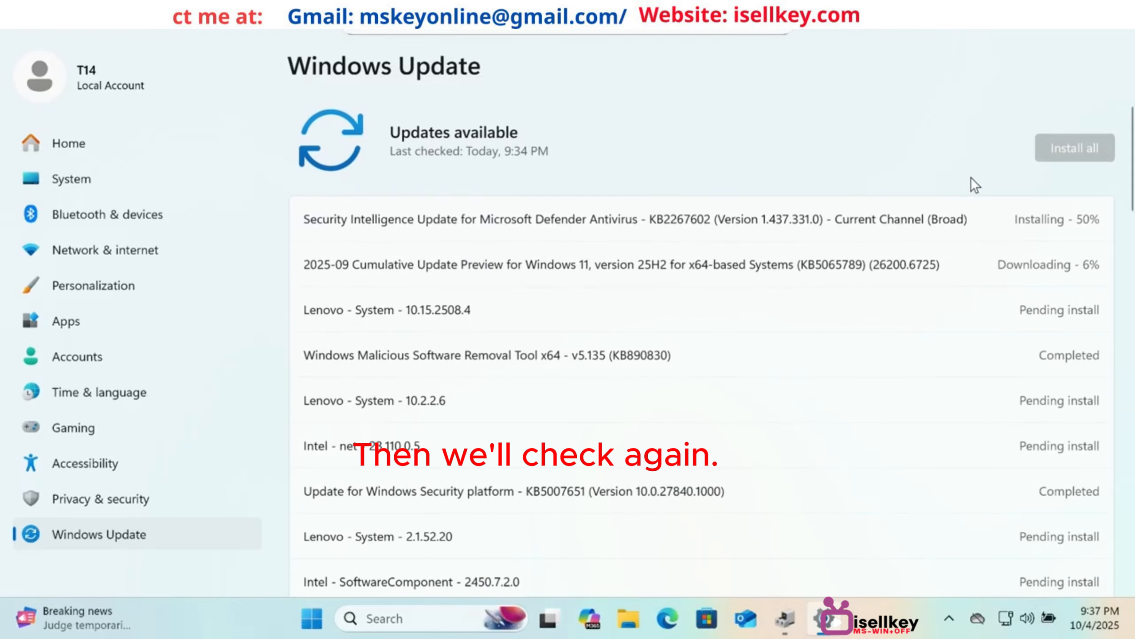
left_click(1120, 30)
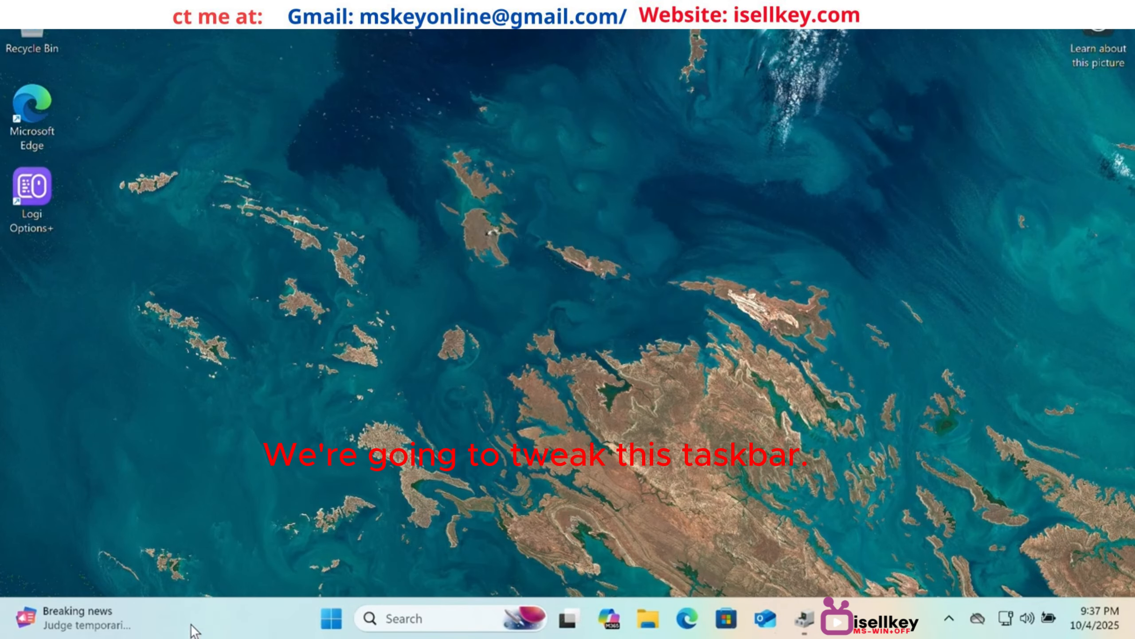
left_click(71, 624)
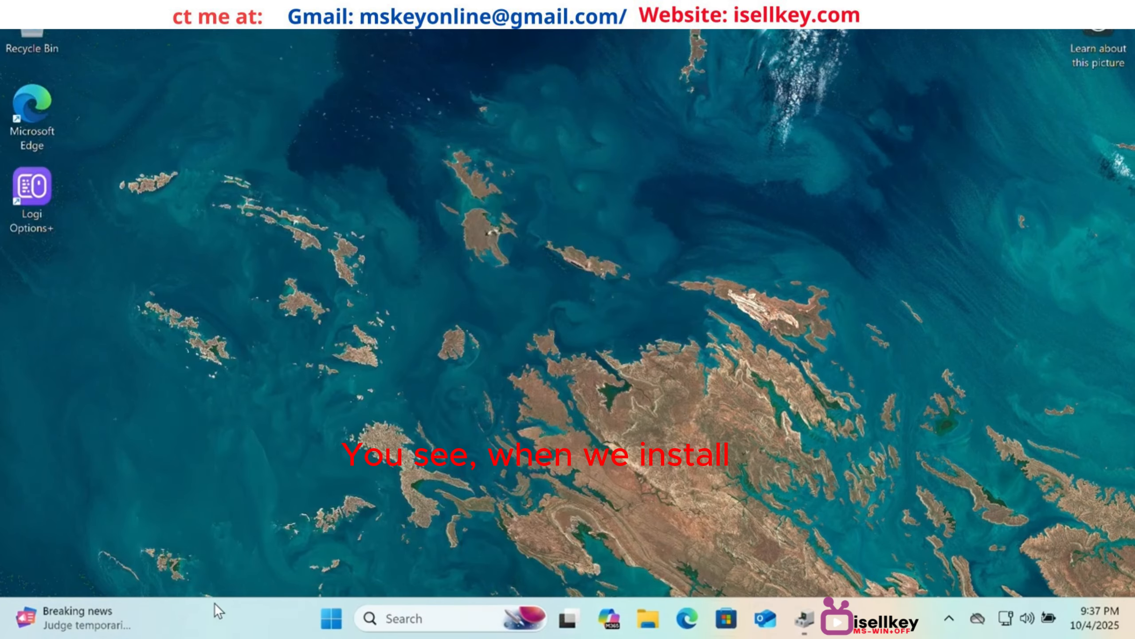
mouse_move(22, 620)
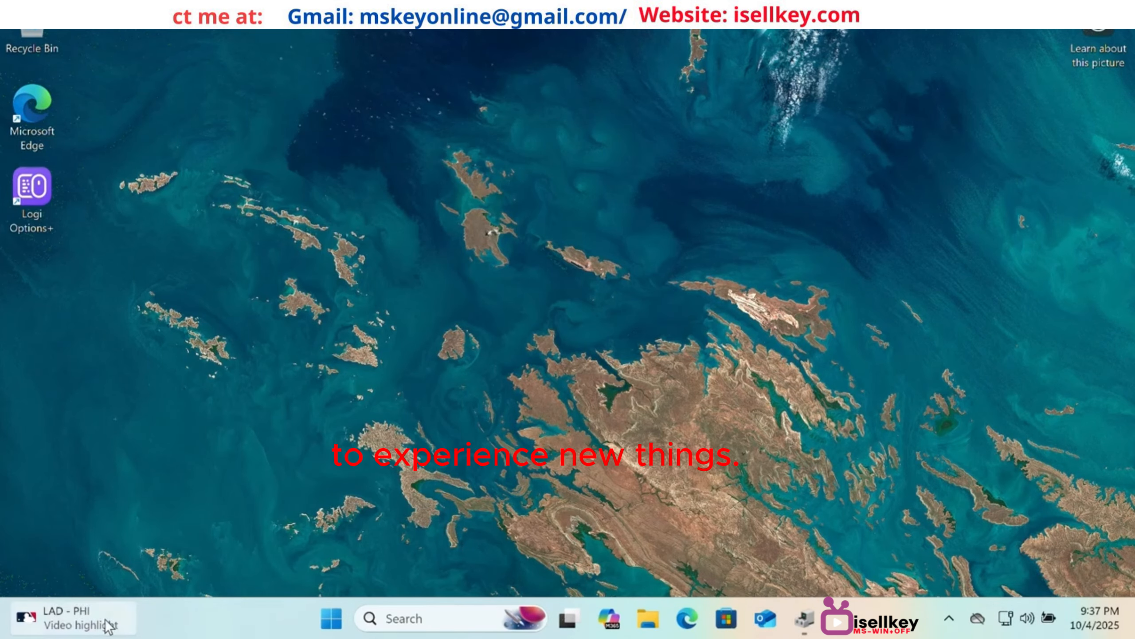
mouse_move(106, 622)
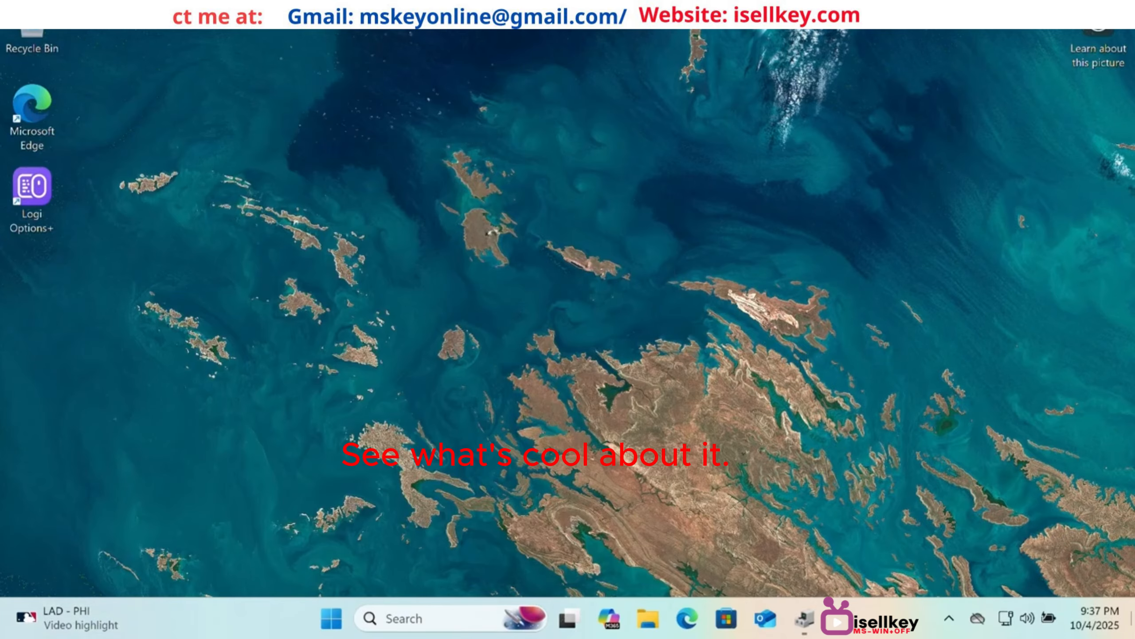
mouse_move(809, 631)
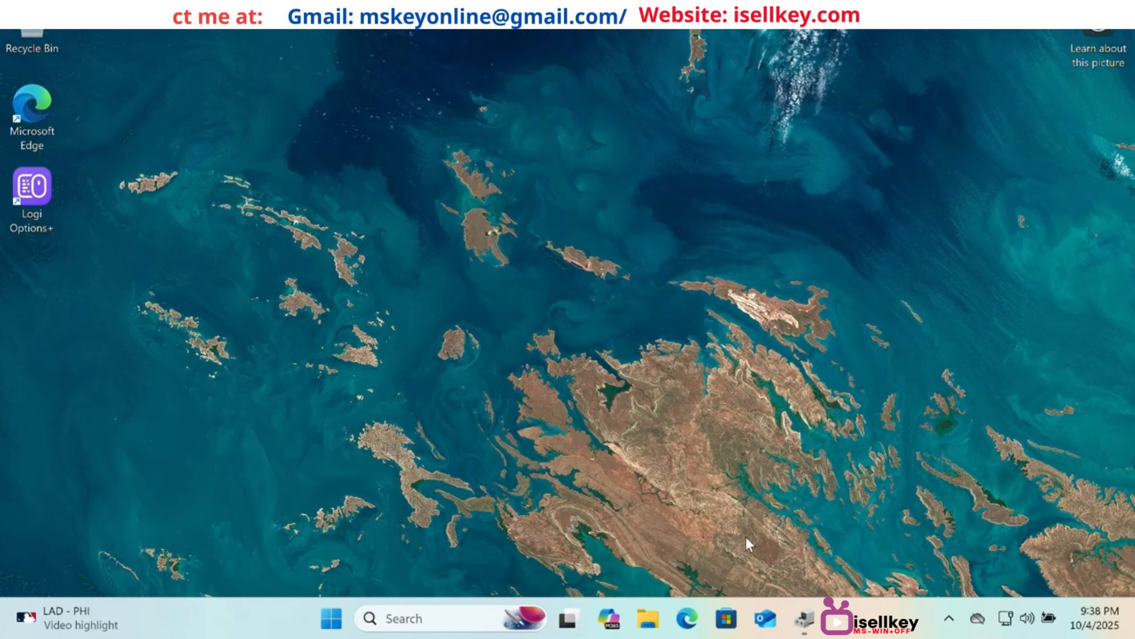
Step: Turn off the Widgets and Task view items in the taskbar settings
right_click(270, 614)
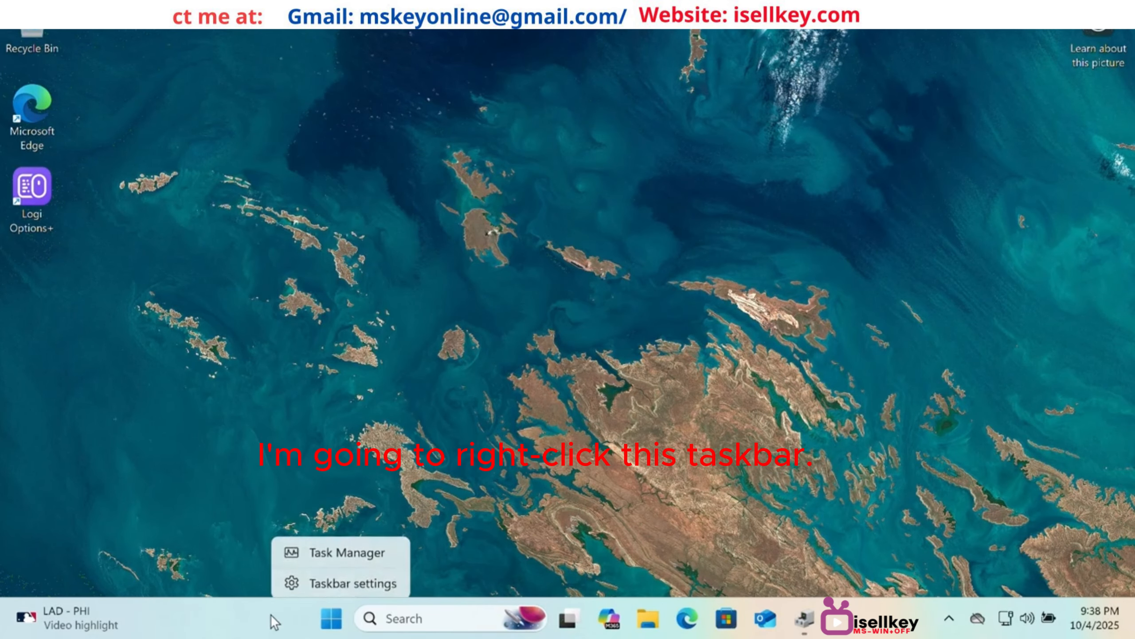
left_click(351, 586)
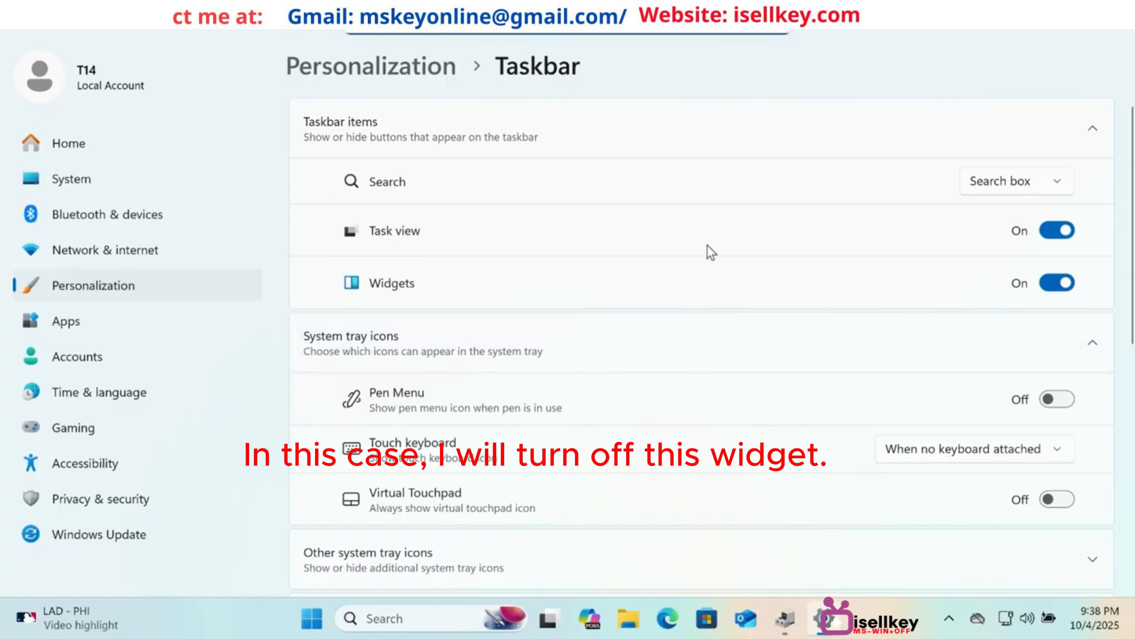
left_click(1063, 283)
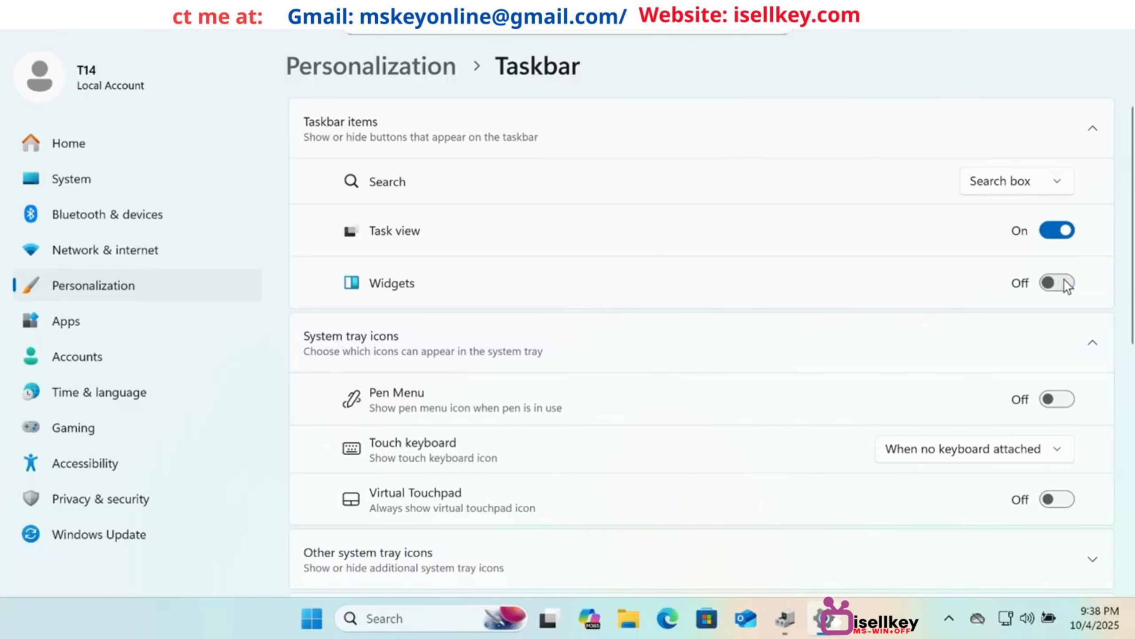
left_click(1063, 231)
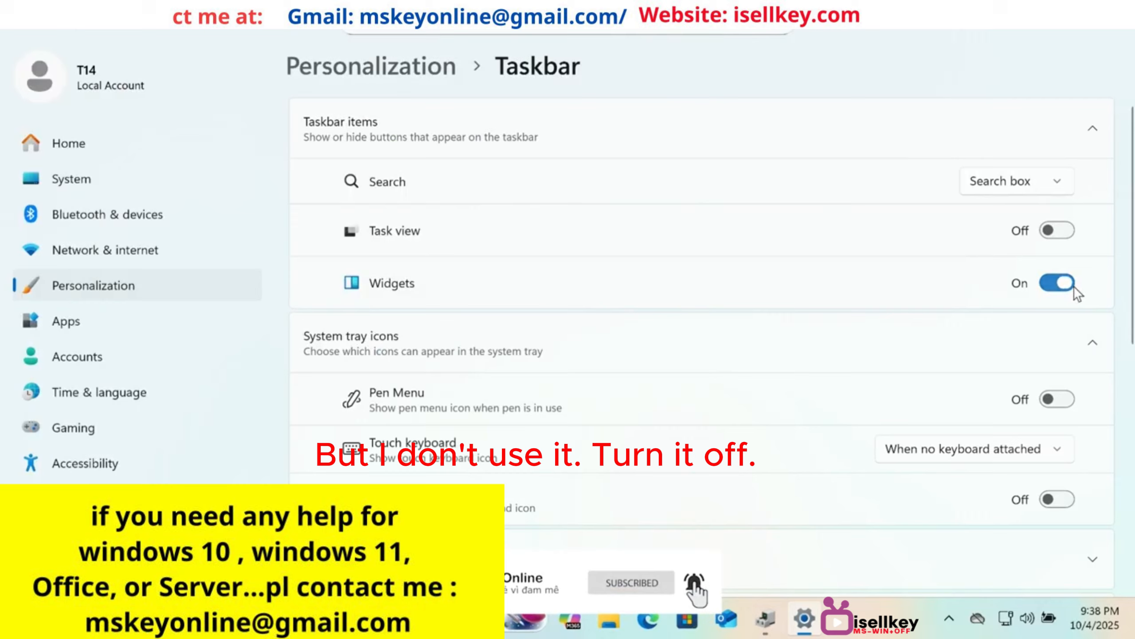
left_click(1073, 285)
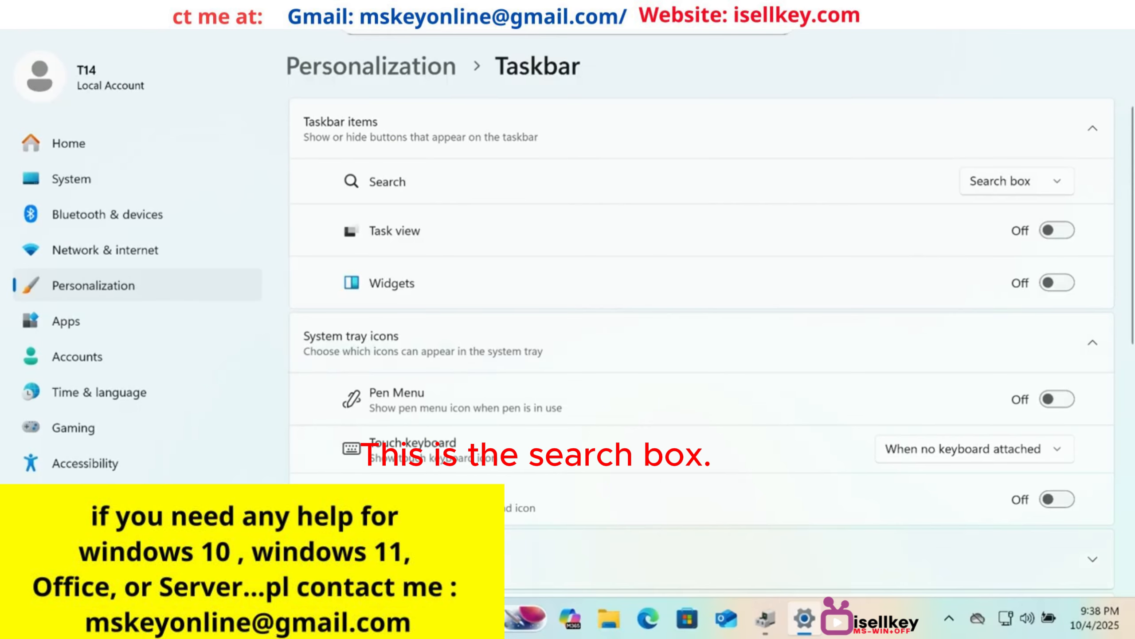
Step: Set the taskbar's Search item to Hide, and briefly bring up Windows Search to test access without it
left_click(1000, 190)
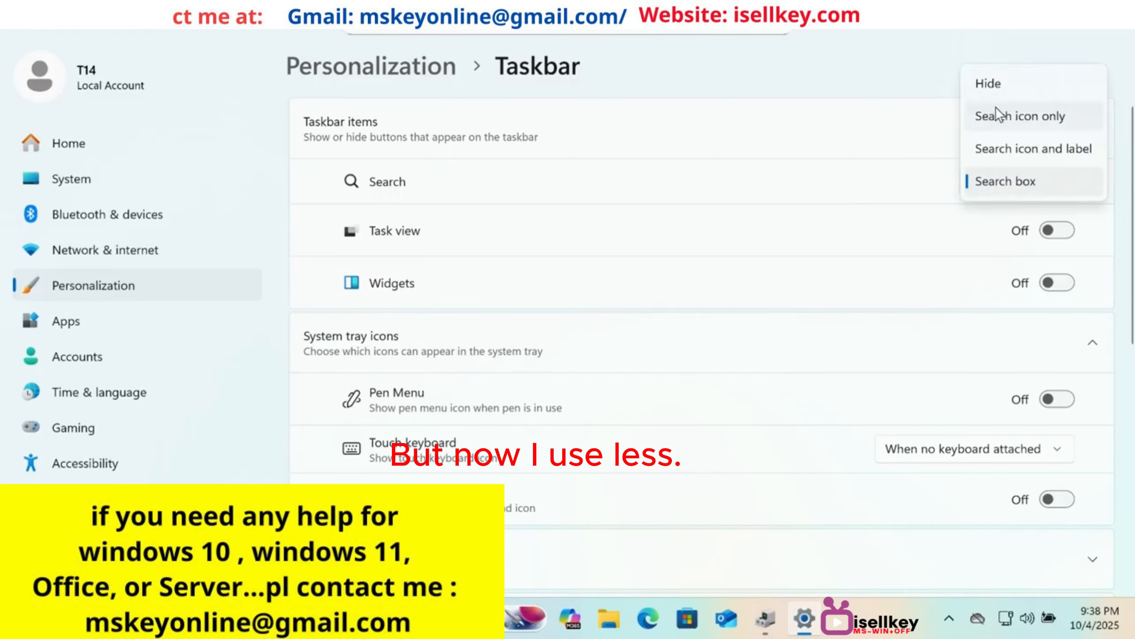
left_click(1006, 87)
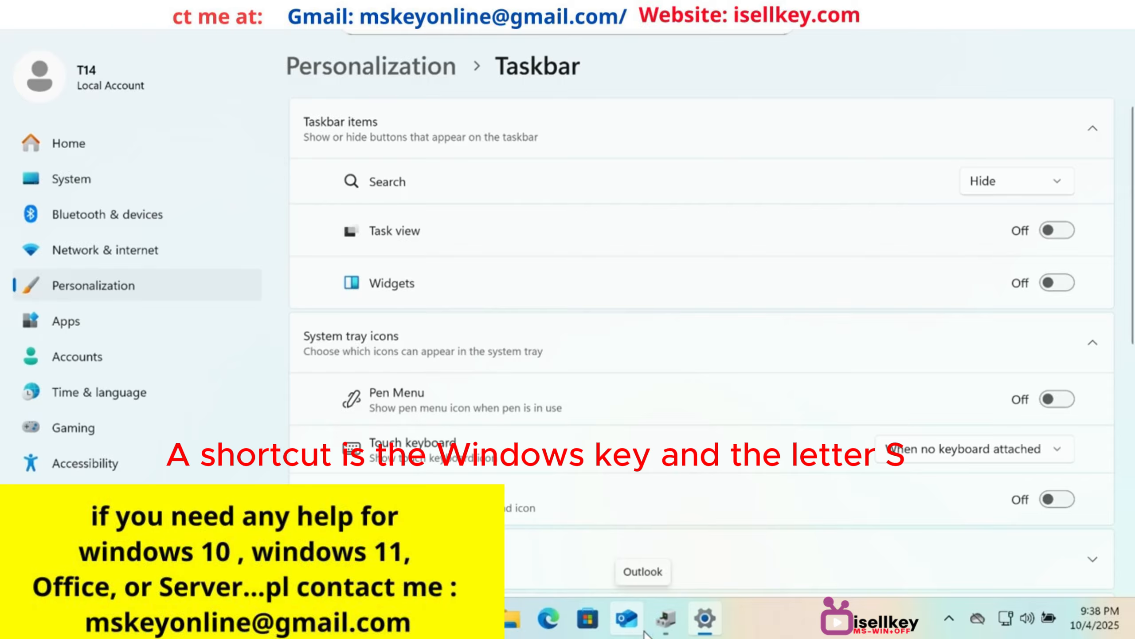
key("super+s")
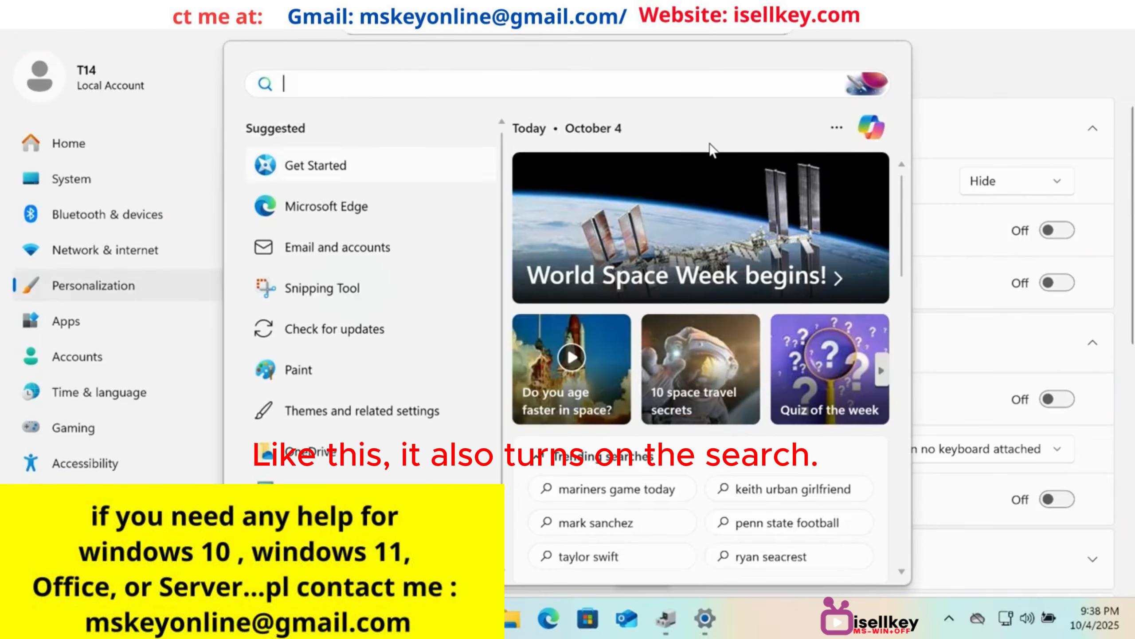
left_click(999, 46)
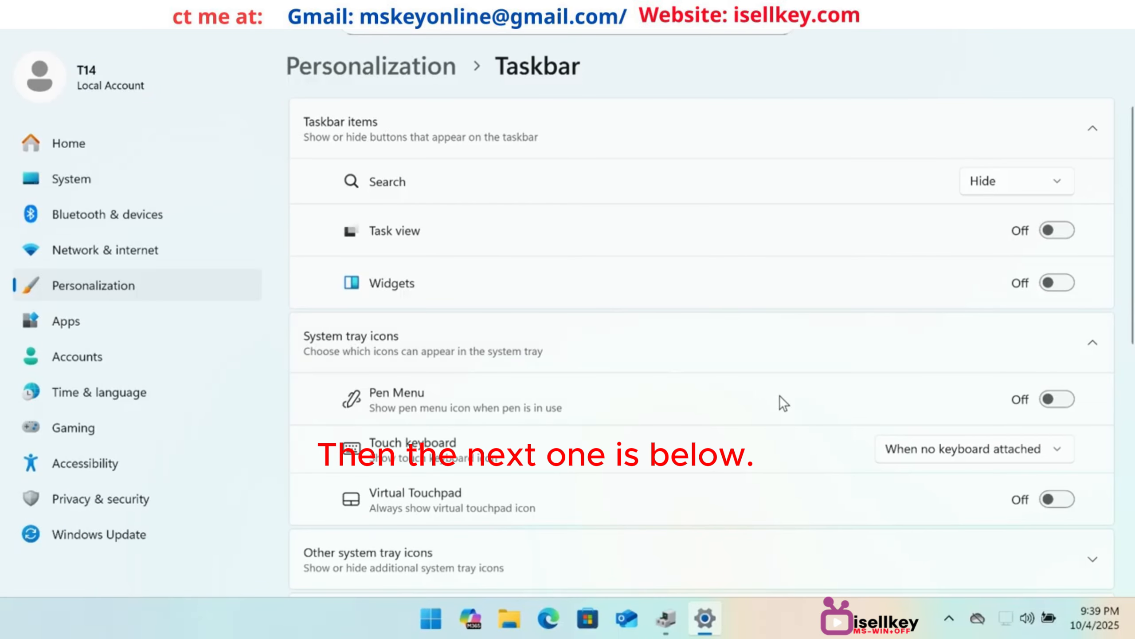
Step: Set the taskbar alignment to Left in the taskbar behaviors
scroll(780, 397, "down", 5)
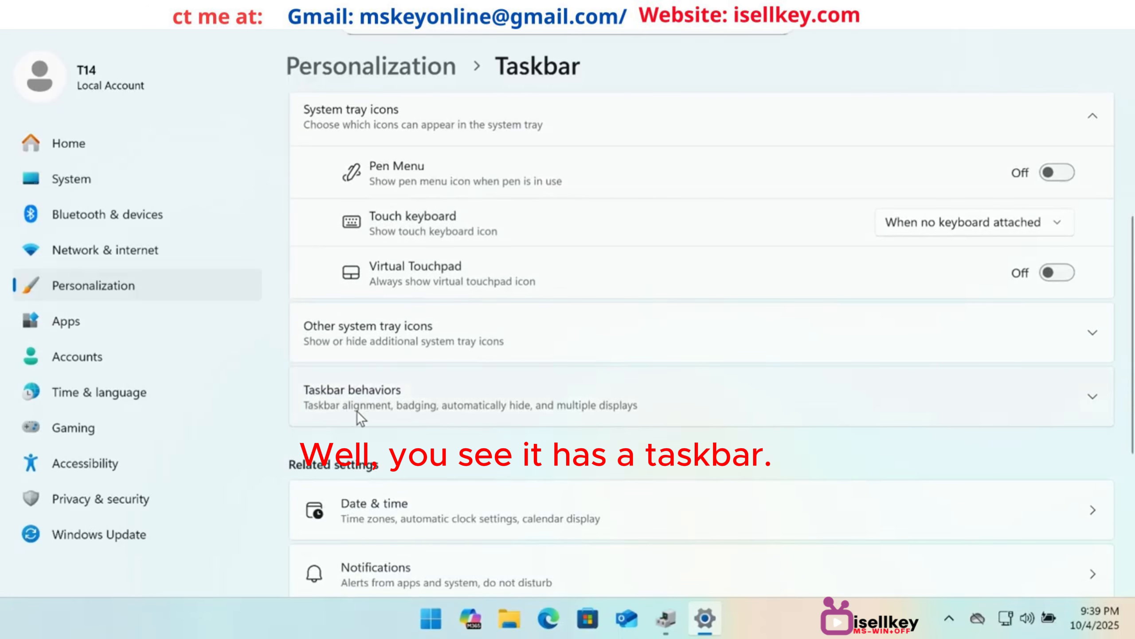
left_click(524, 393)
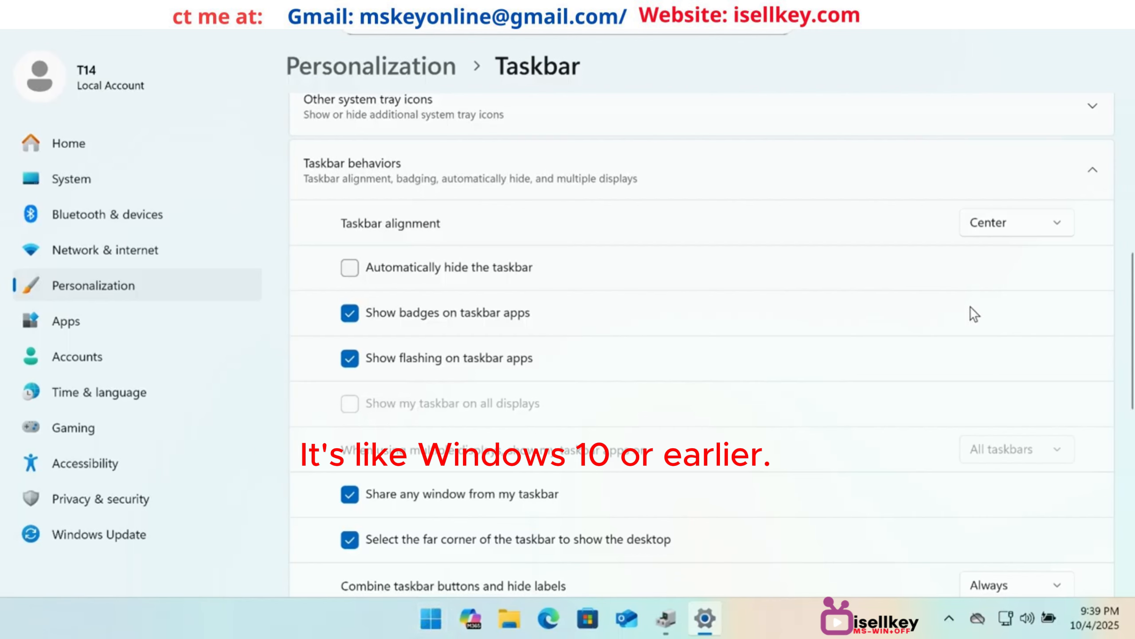
left_click(1004, 222)
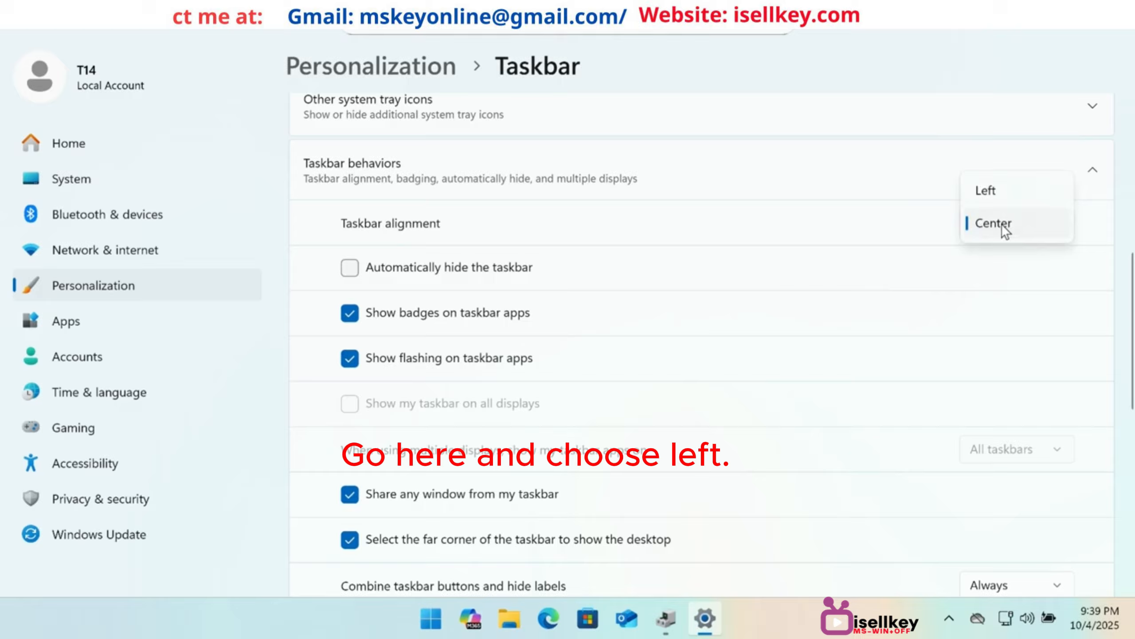
left_click(993, 188)
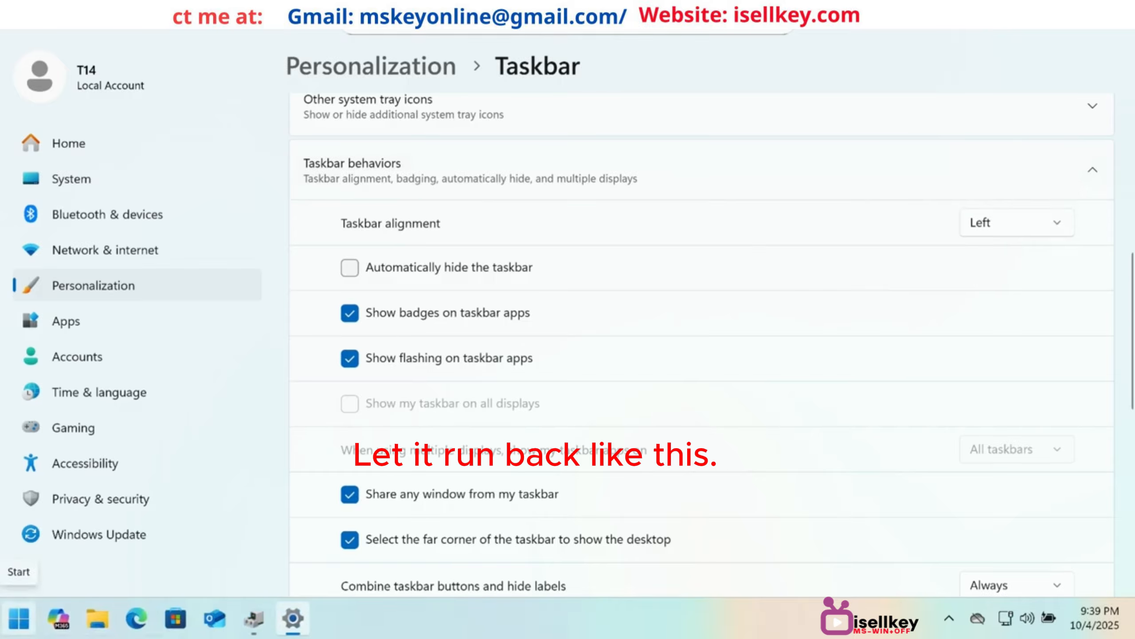
Step: Set the taskbar alignment to Center in the taskbar behaviors and close Settings
left_click(1046, 225)
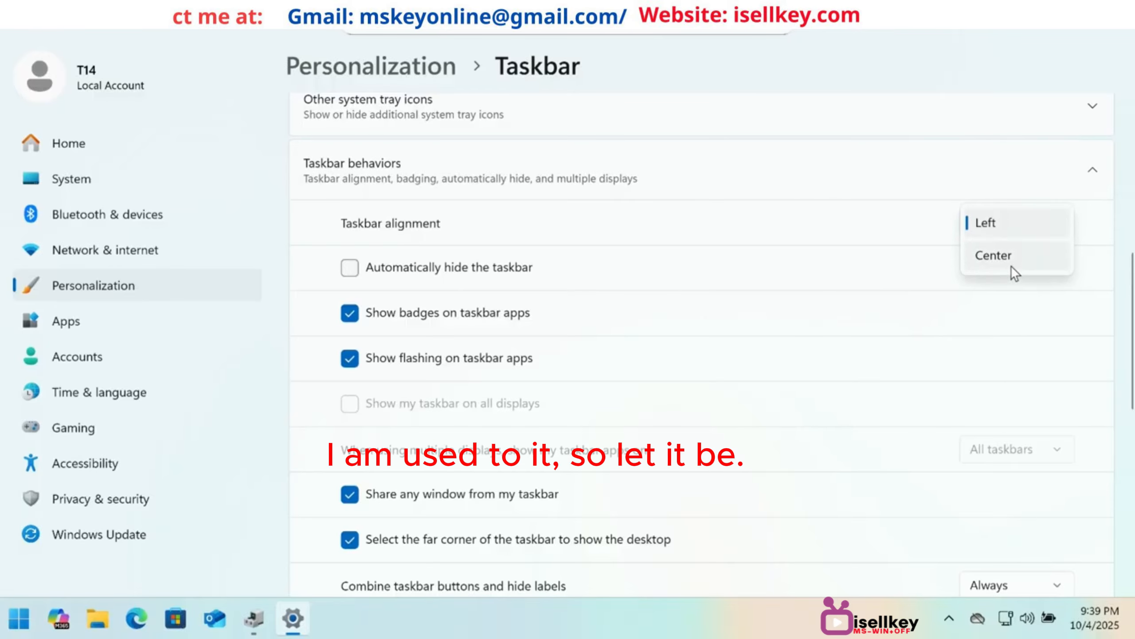
left_click(997, 256)
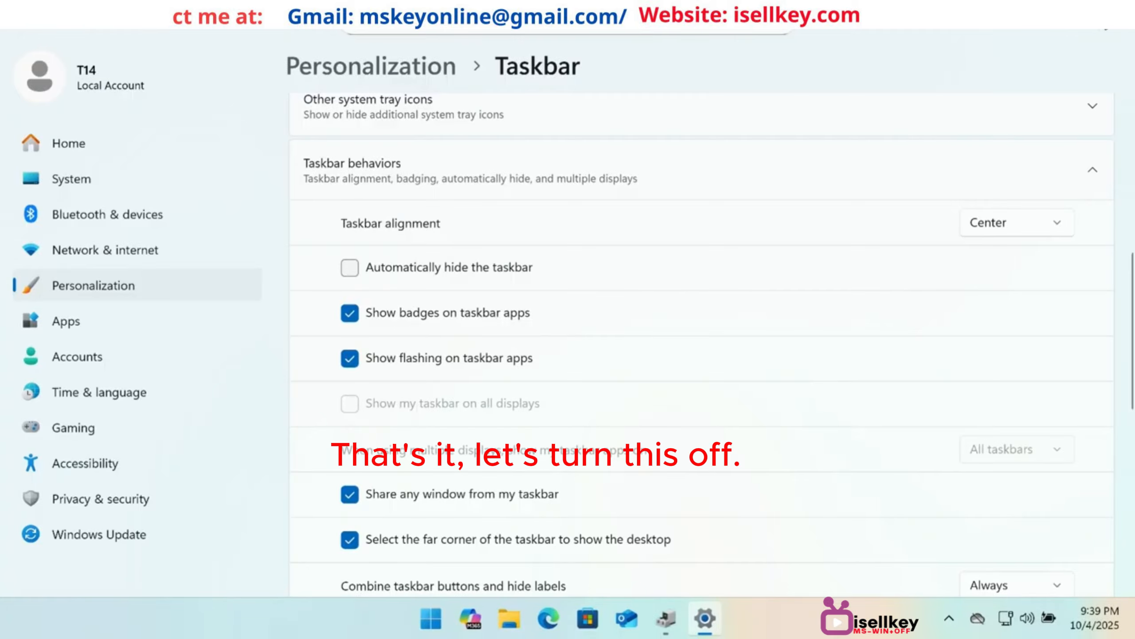
left_click(1106, 15)
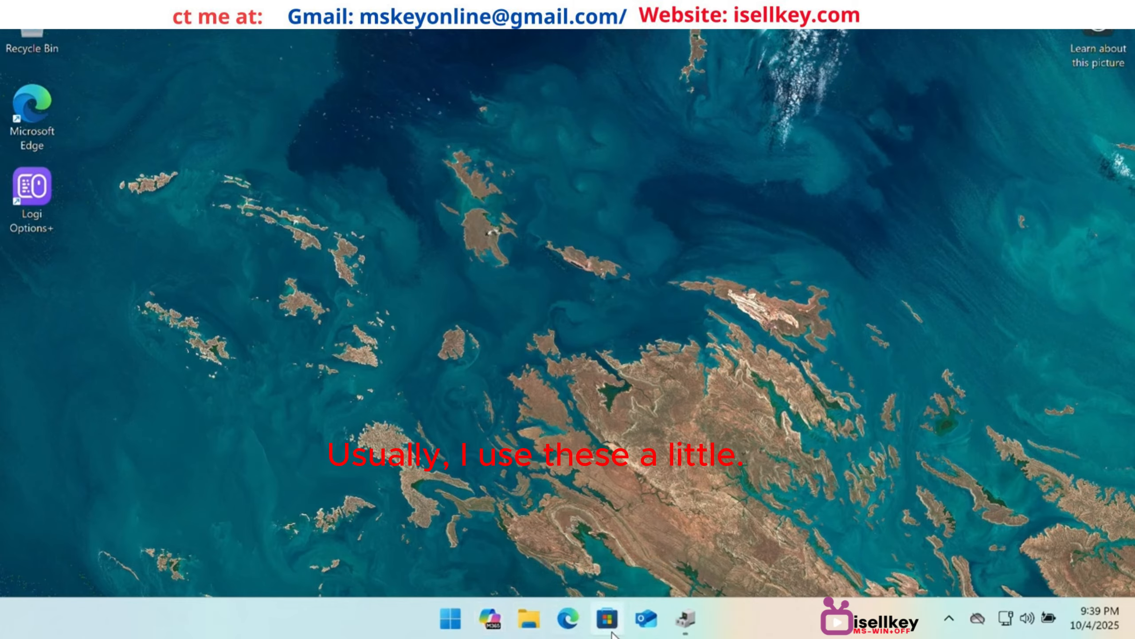
Step: Unpin Outlook, Microsoft Store and Microsoft 365 Copilot from the taskbar
right_click(655, 625)
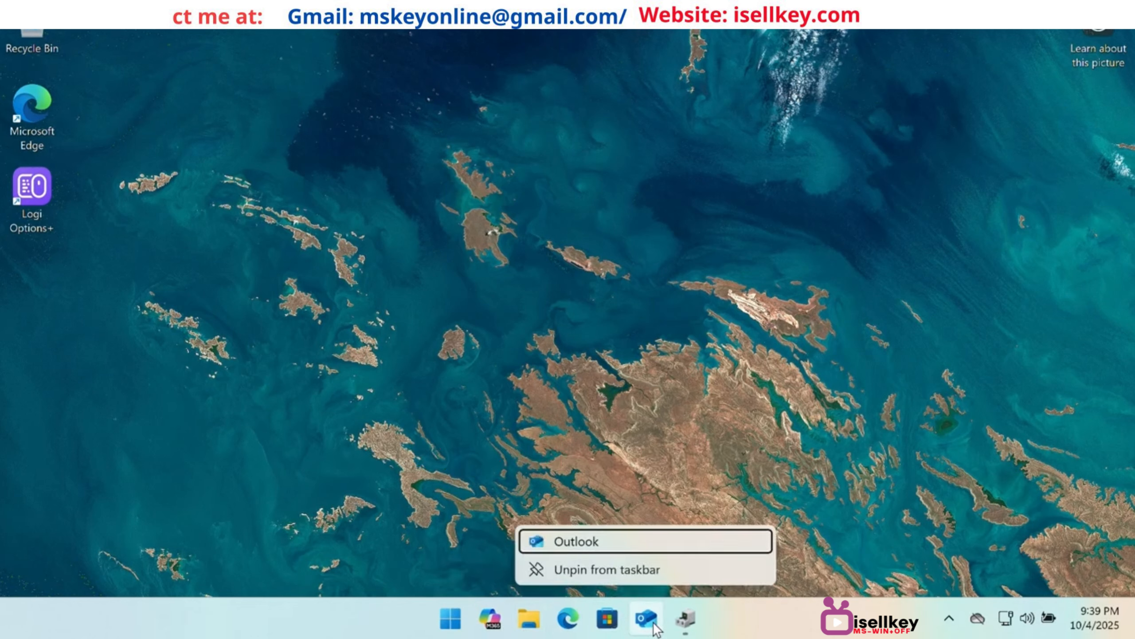
left_click(617, 577)
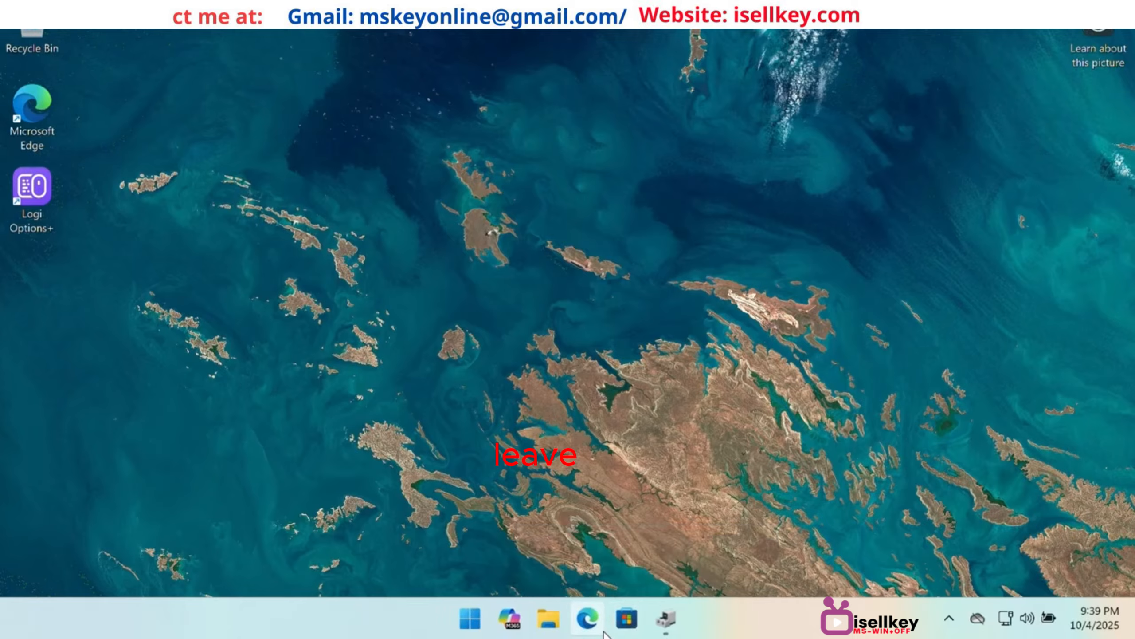
right_click(625, 623)
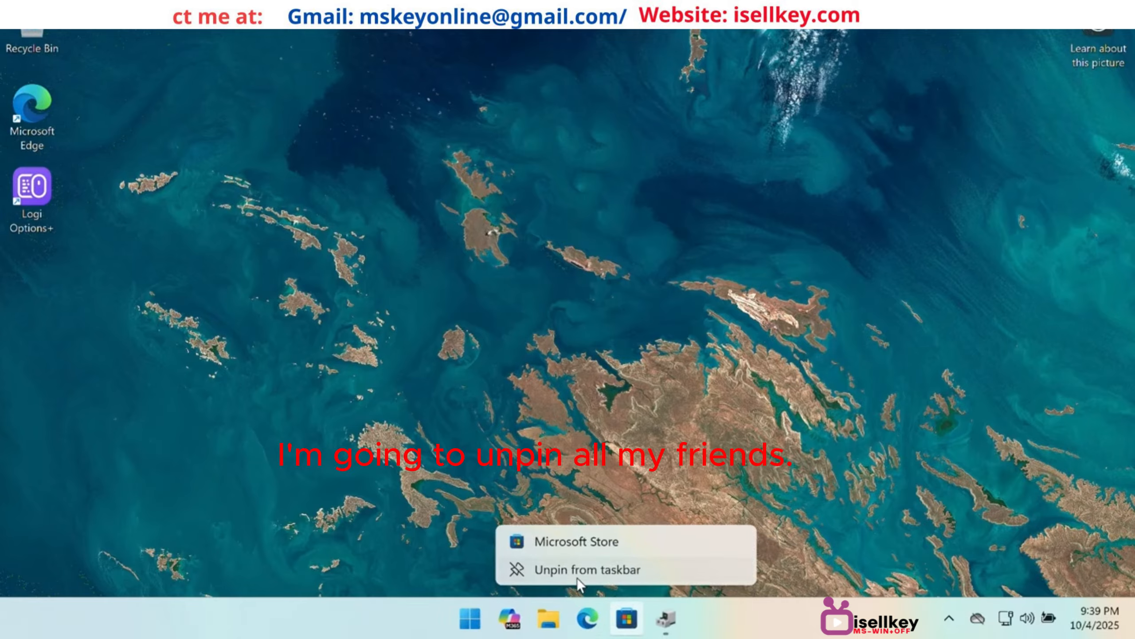
left_click(576, 578)
right_click(527, 619)
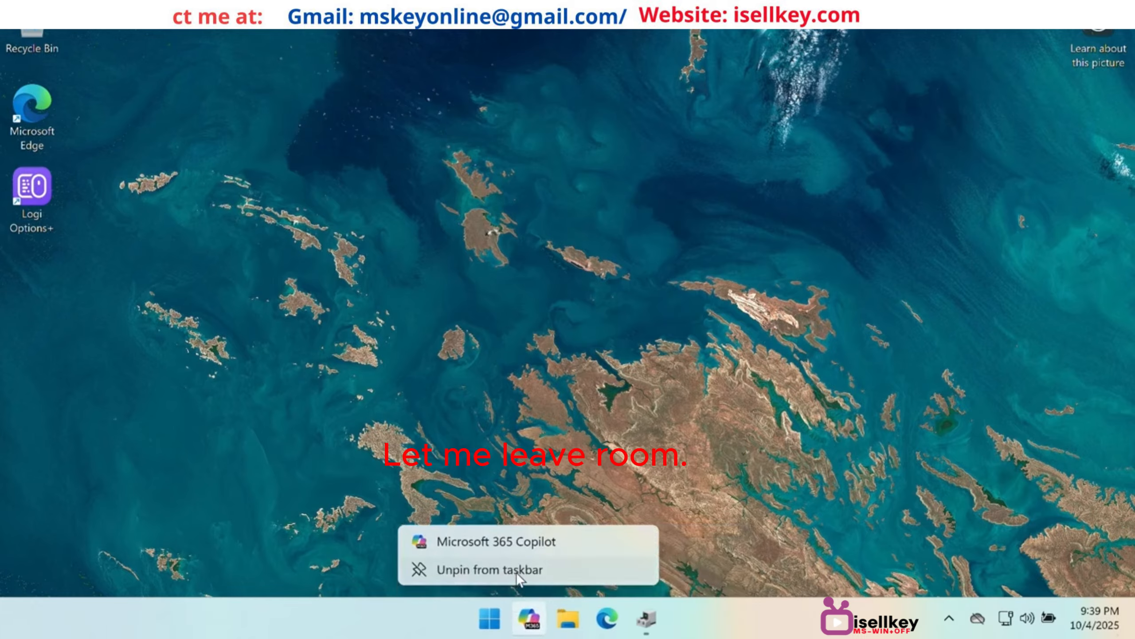
left_click(588, 572)
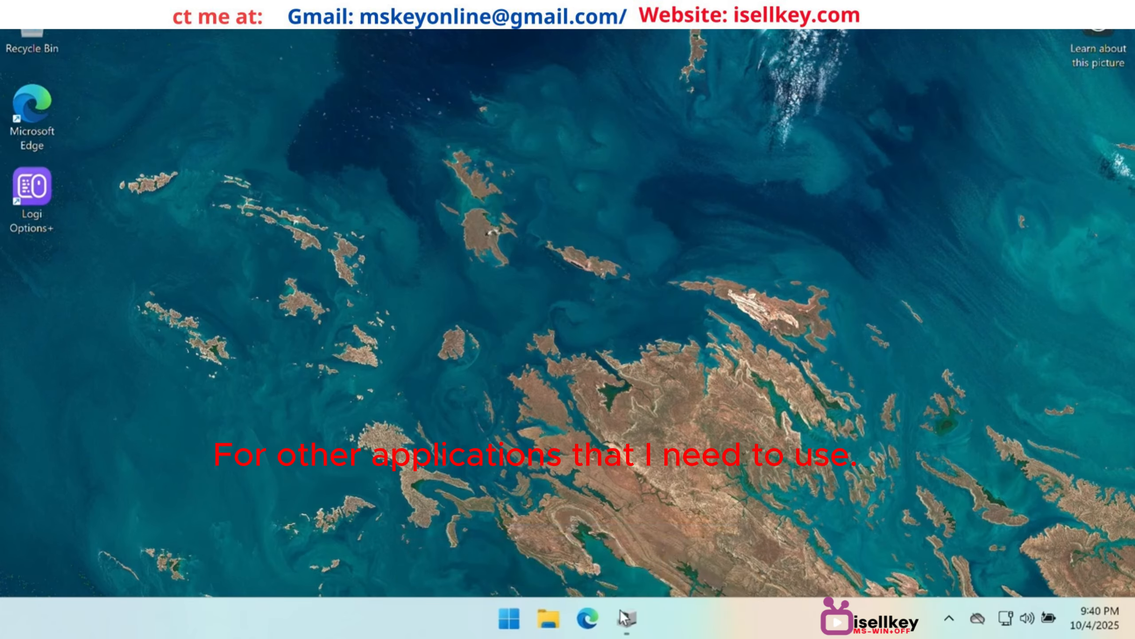
mouse_move(627, 618)
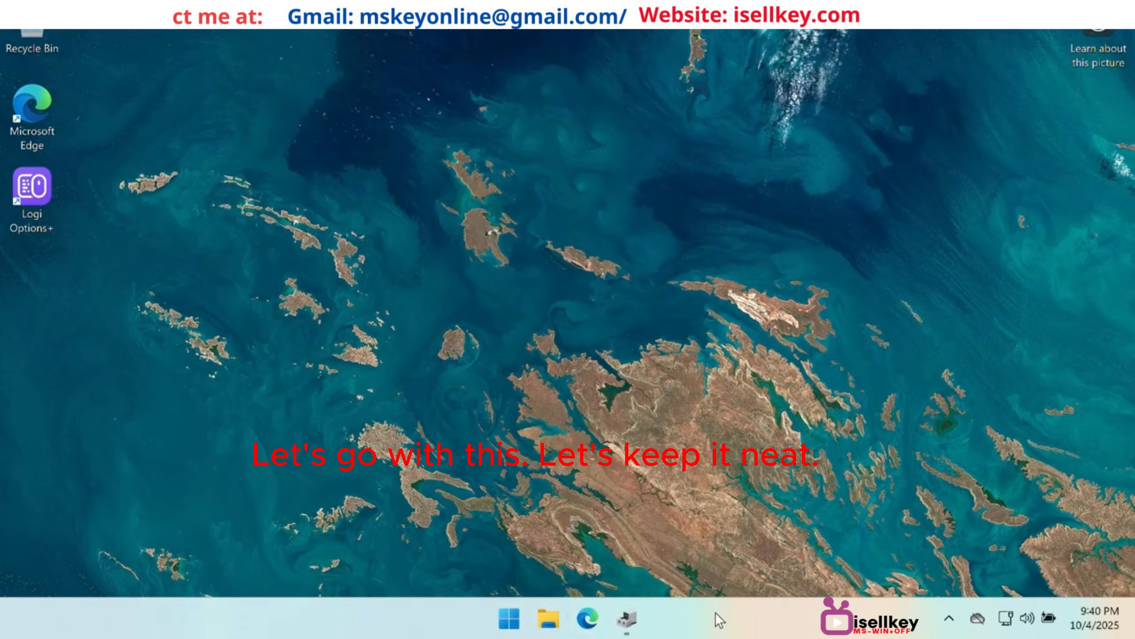
Step: Quit OneDrive from the system tray, confirm quitting, and check the remaining hidden tray icons
left_click(957, 626)
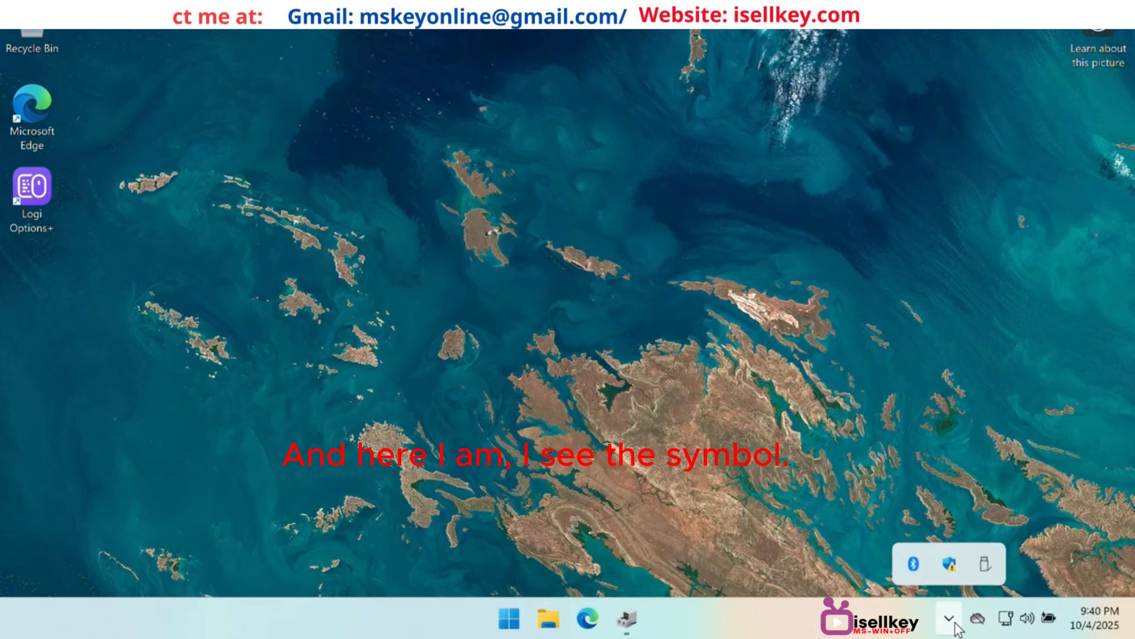
right_click(977, 623)
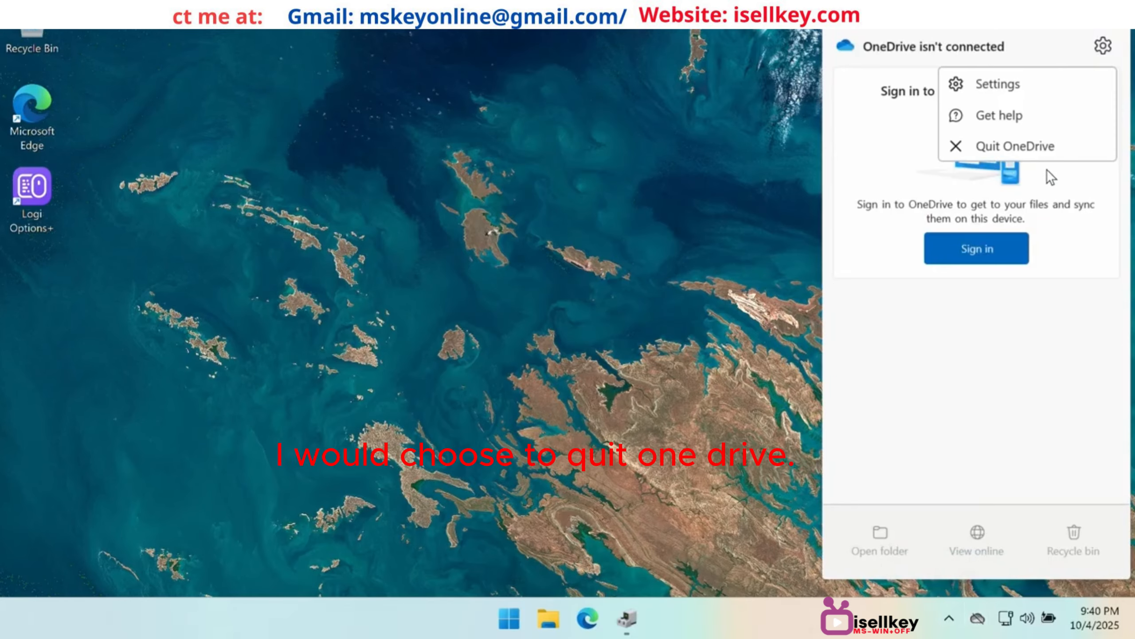
left_click(1015, 145)
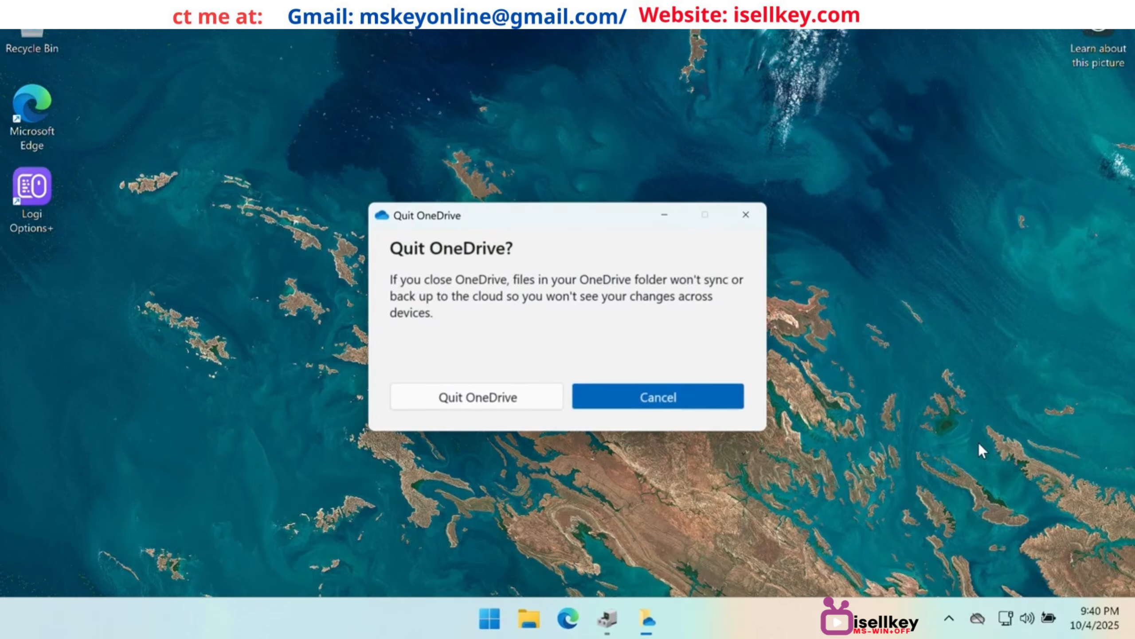
left_click(528, 401)
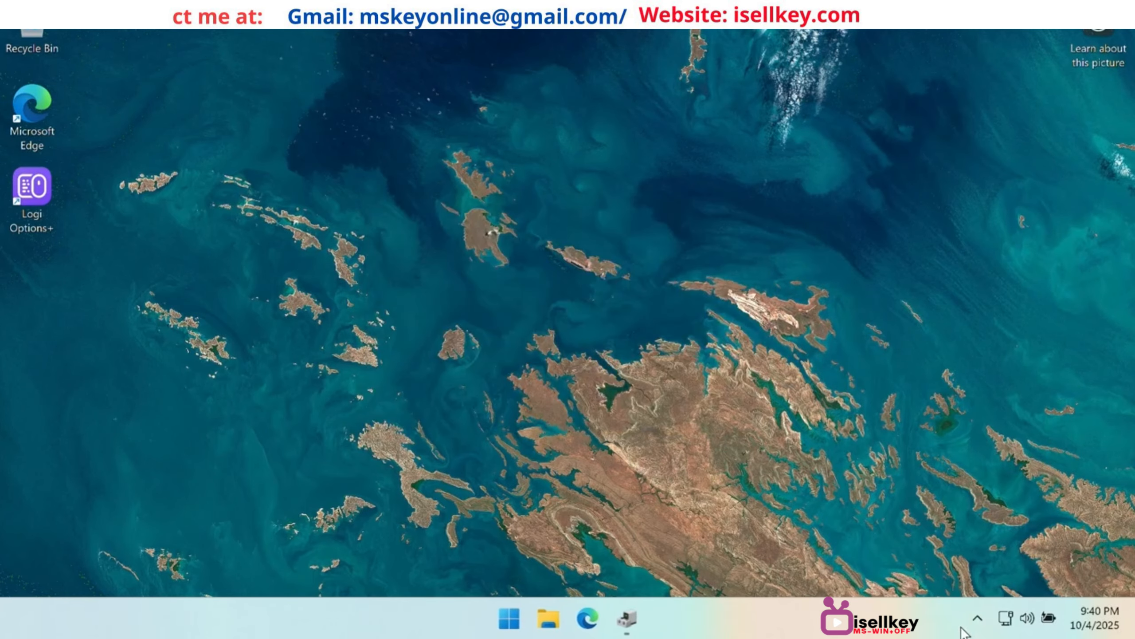
left_click(970, 619)
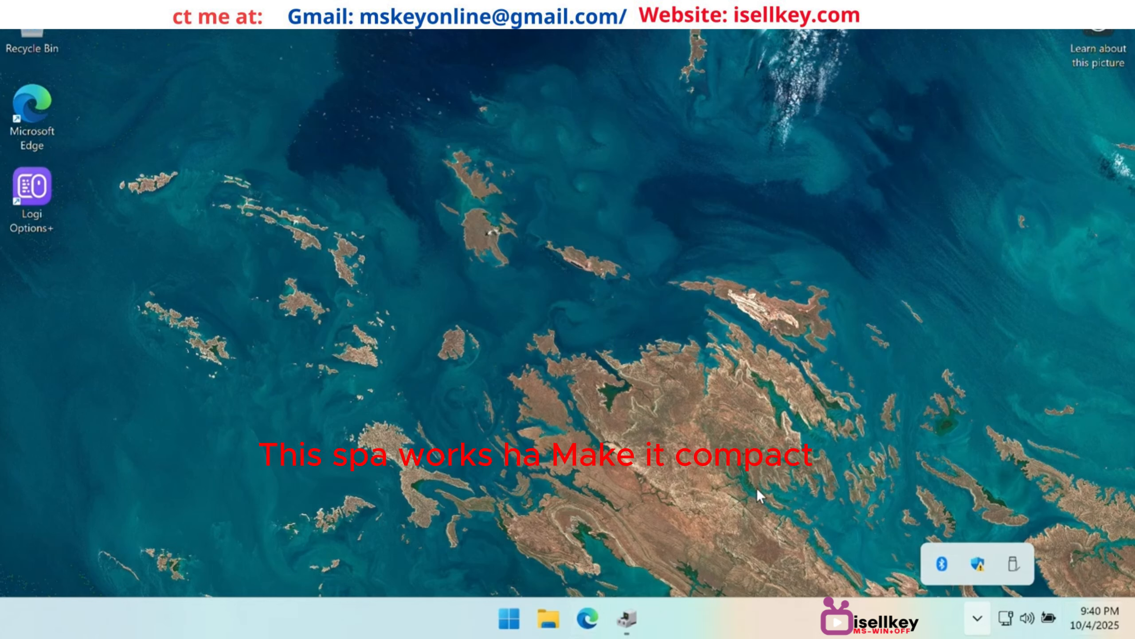
left_click(717, 495)
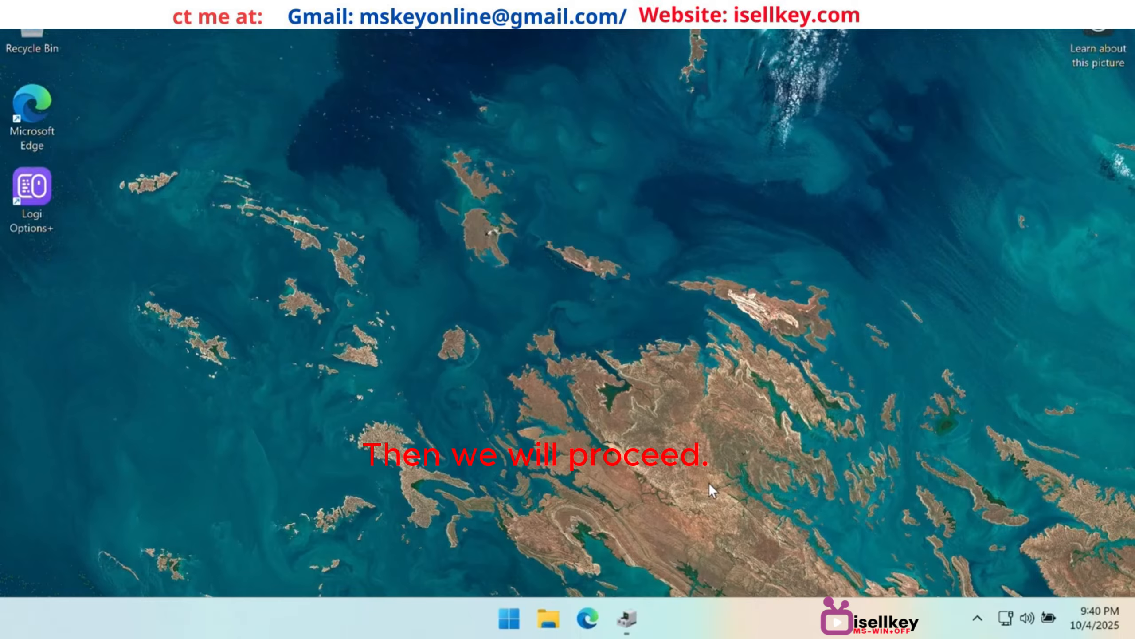
Step: Uninstall Xbox and Solitaire & Casual Games from the pinned apps in the Start menu
left_click(507, 624)
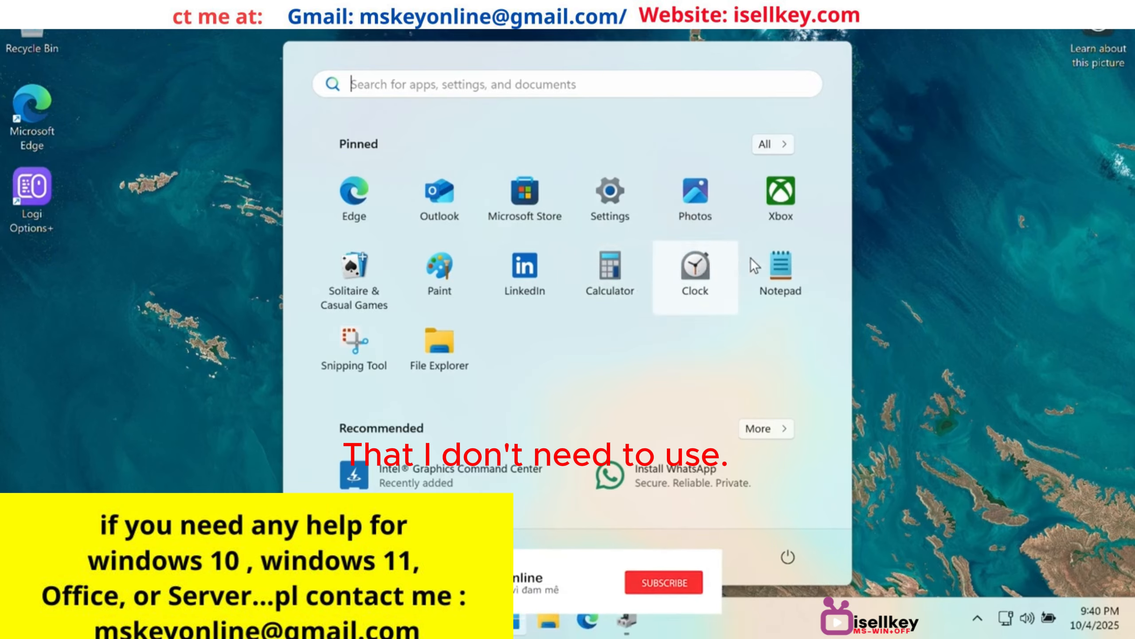
right_click(794, 216)
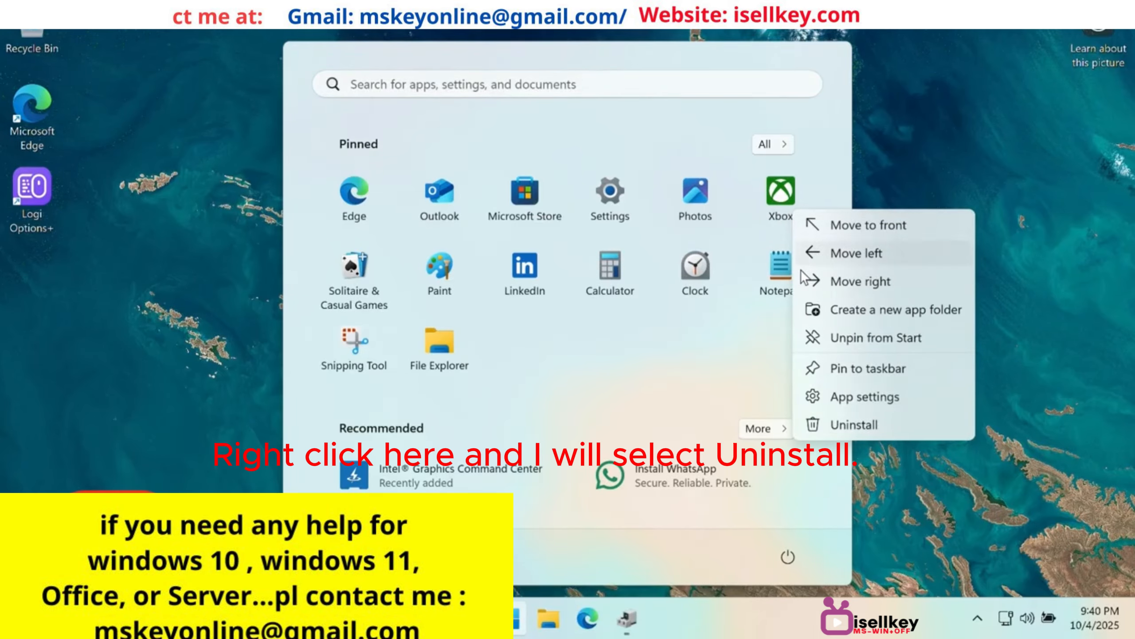
left_click(846, 423)
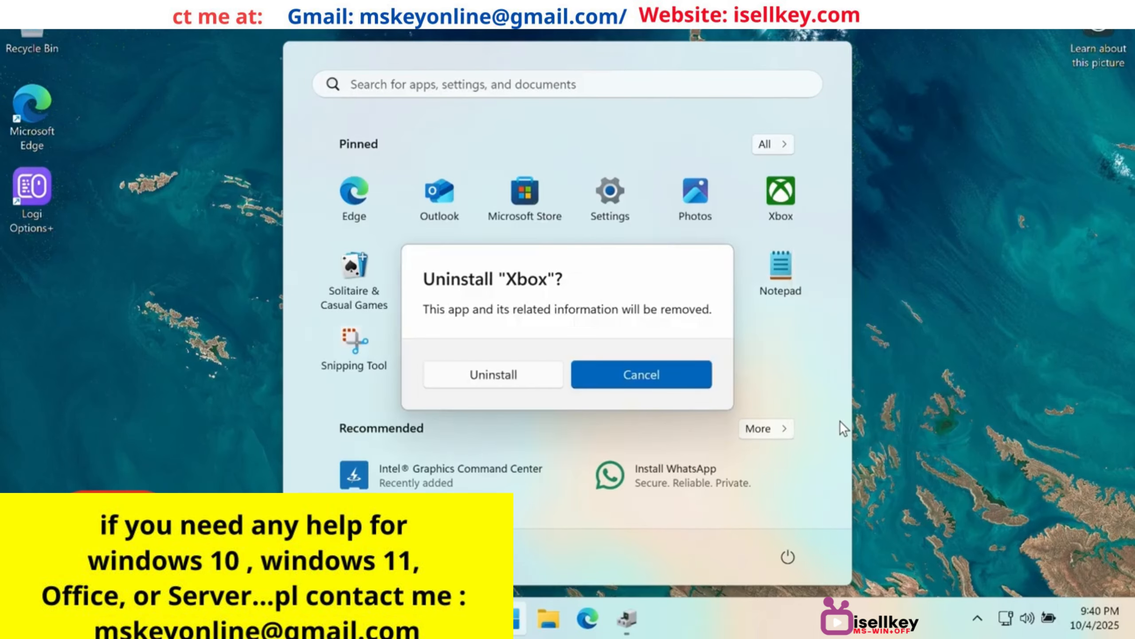
left_click(527, 373)
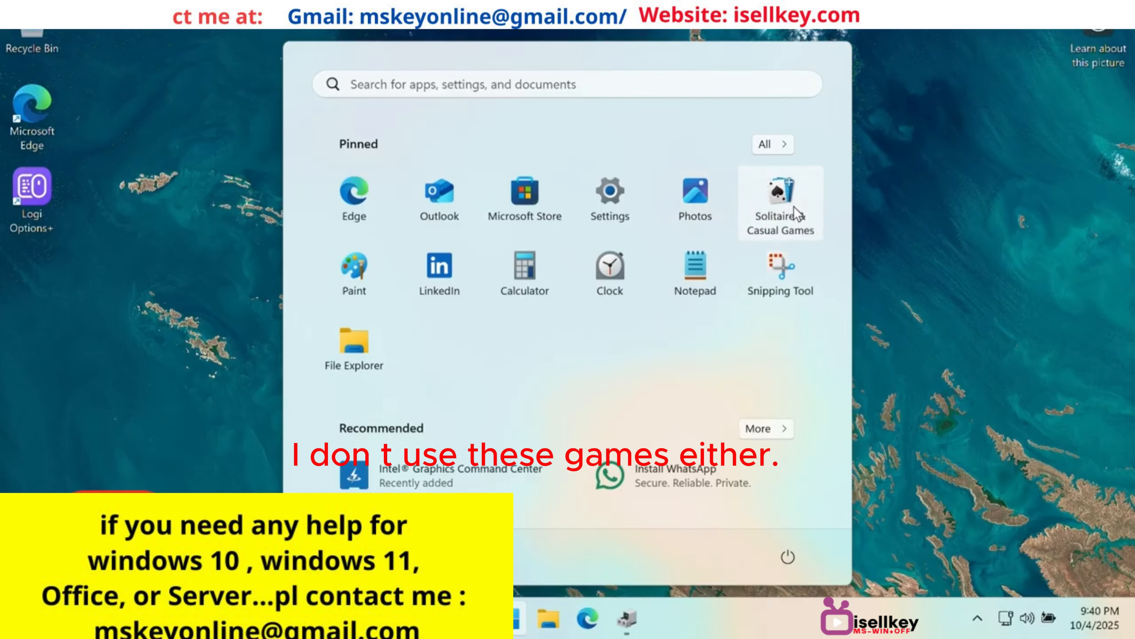
right_click(794, 218)
left_click(822, 422)
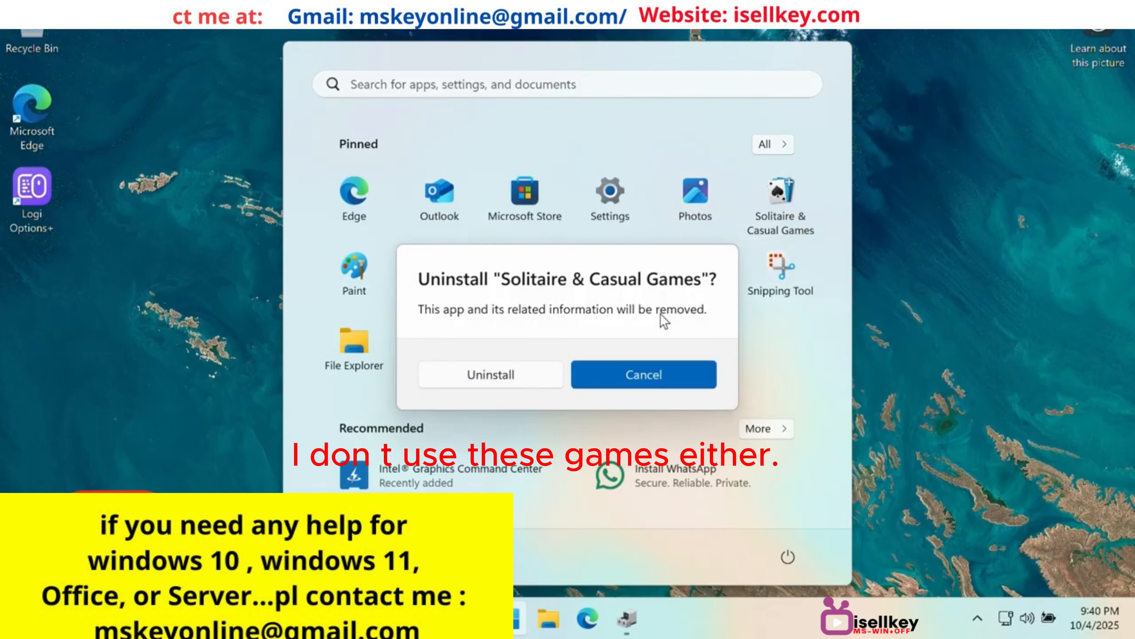
left_click(513, 375)
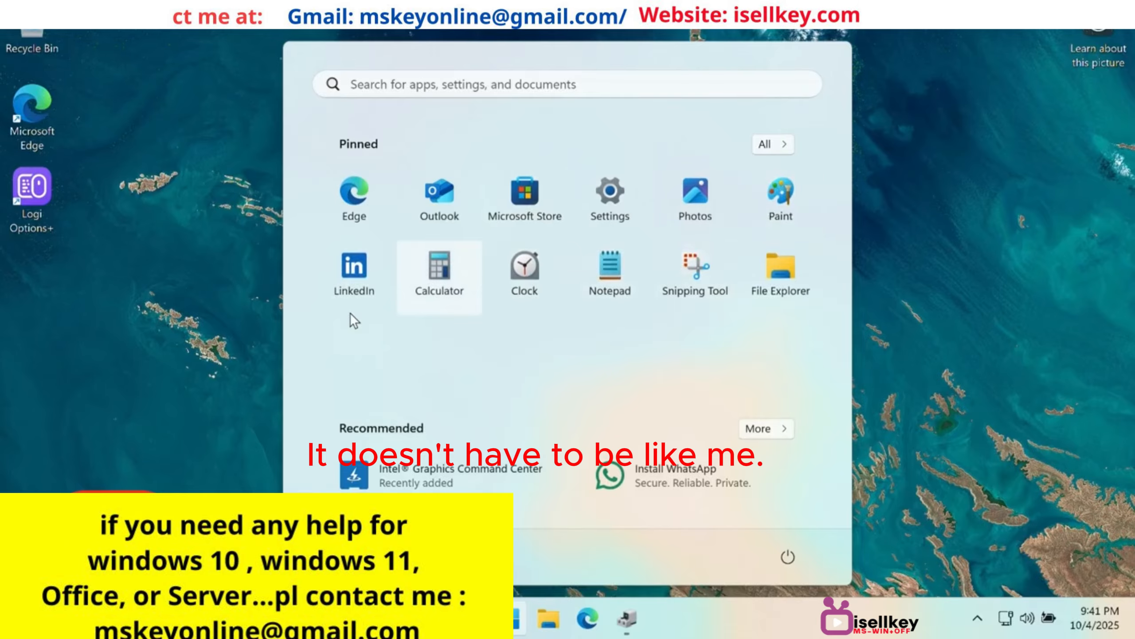
Step: Remove LinkedIn from the Start menu's pinned apps and close the Start menu
right_click(372, 275)
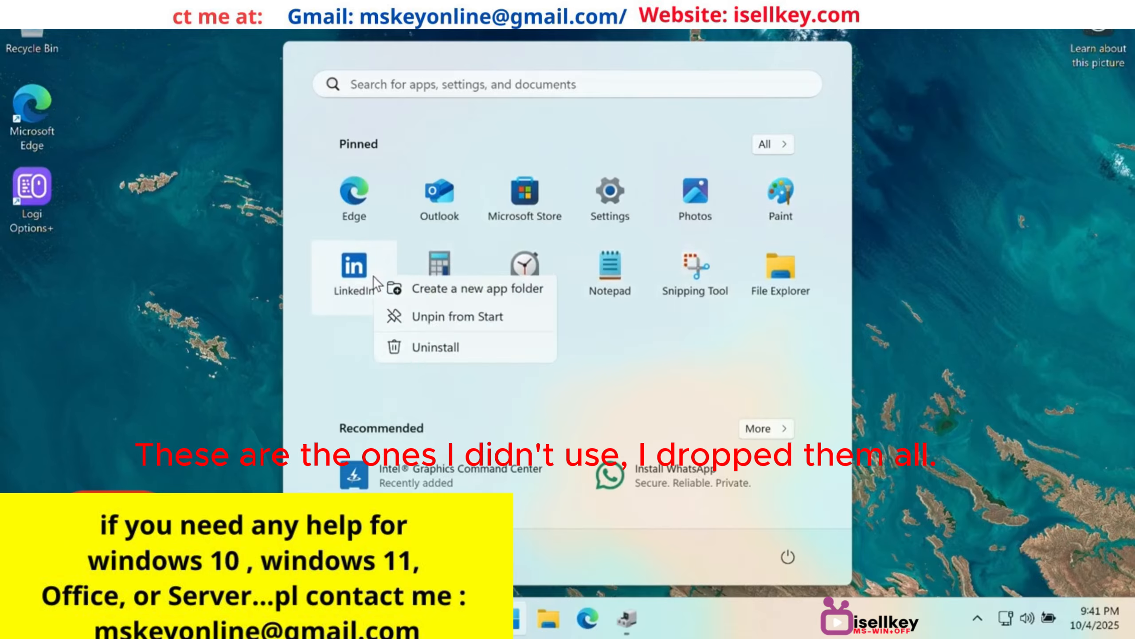
left_click(408, 404)
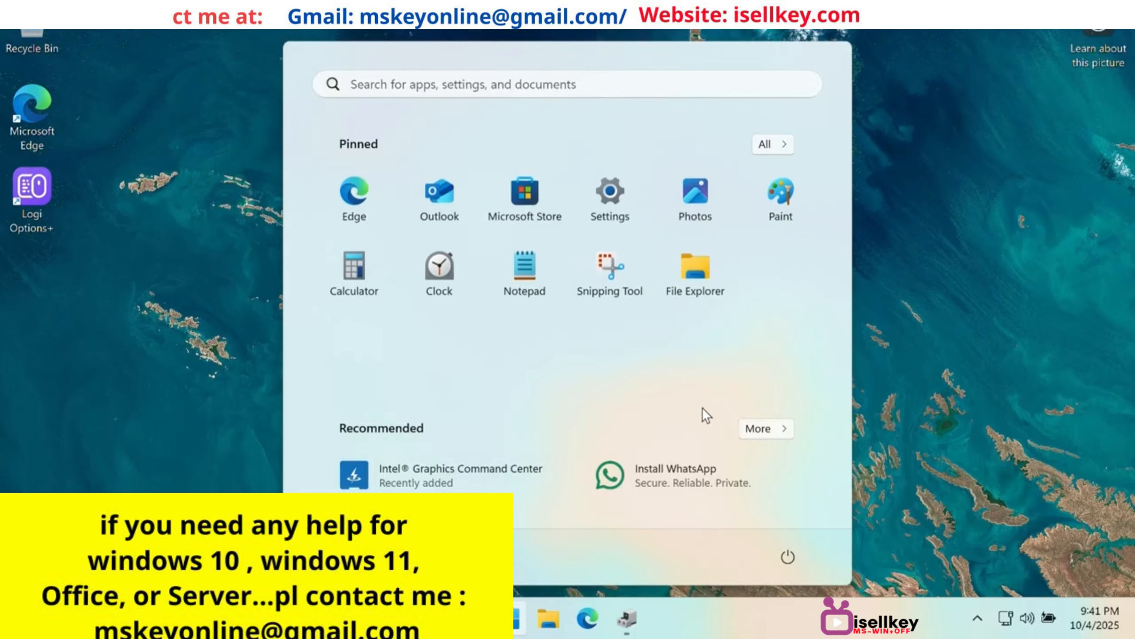
key("Escape")
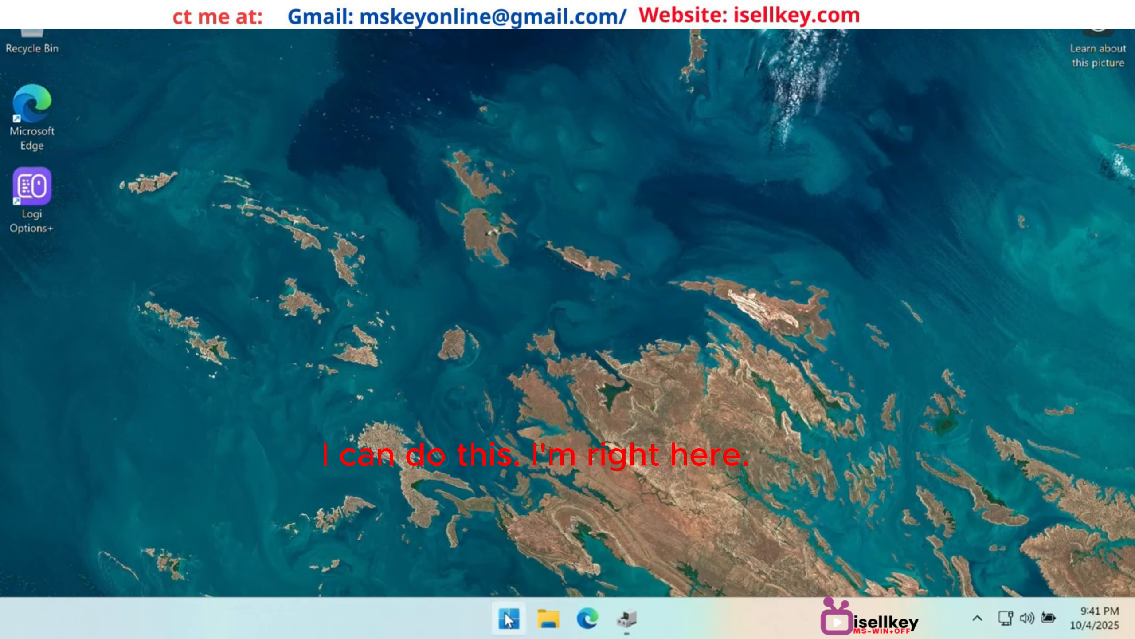
Step: Bring up the list of installed apps in Settings and uninstall Feedback Hub
right_click(507, 618)
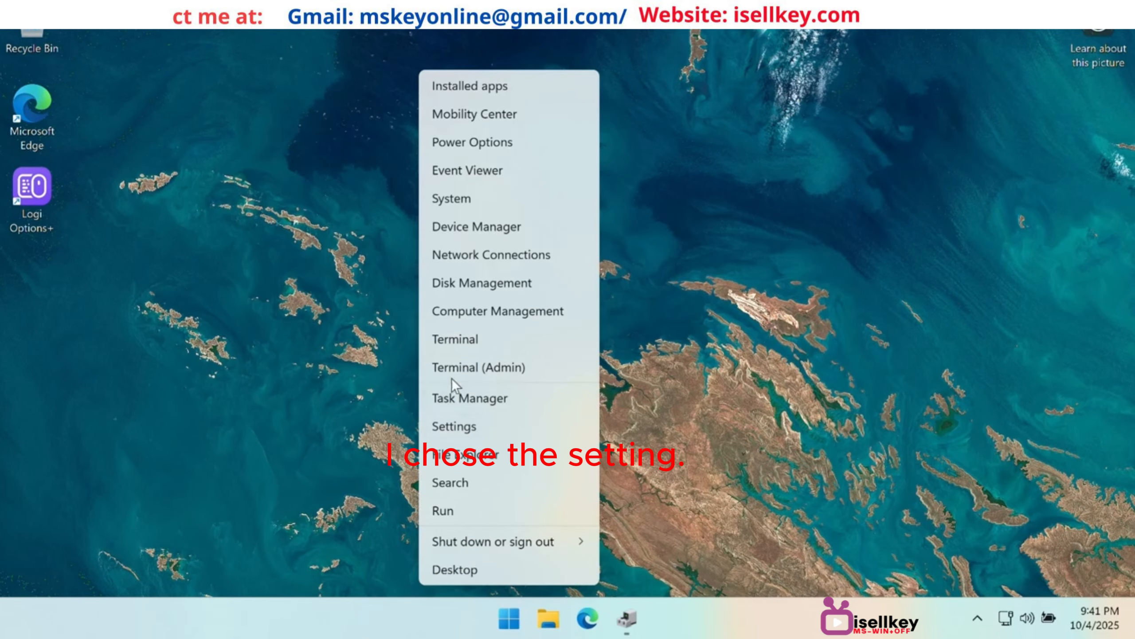
left_click(447, 427)
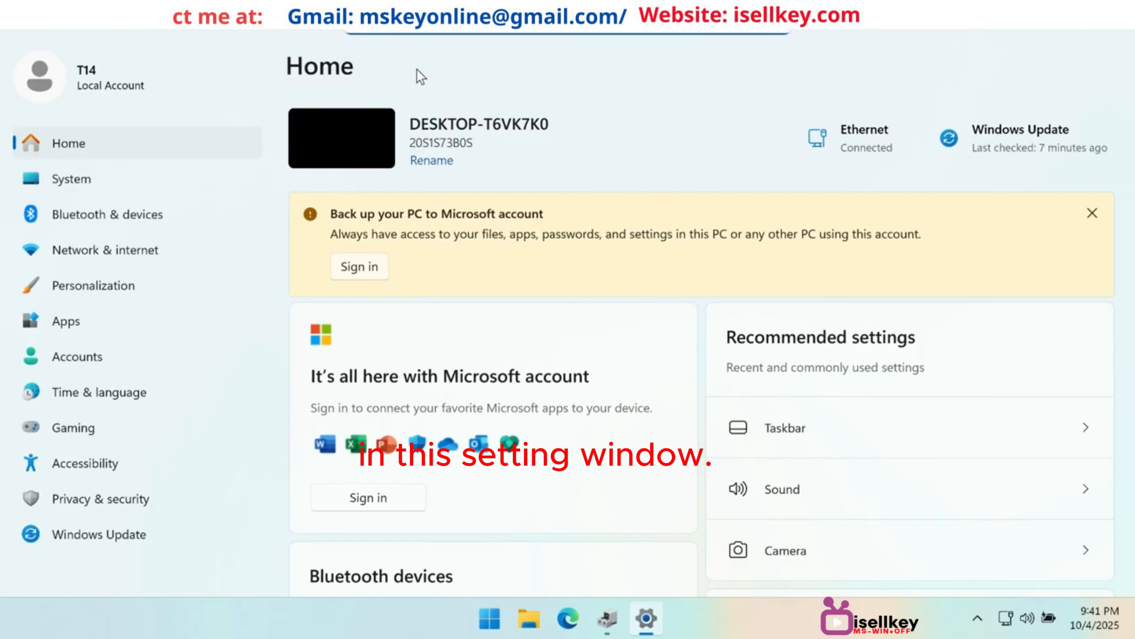
left_click(73, 326)
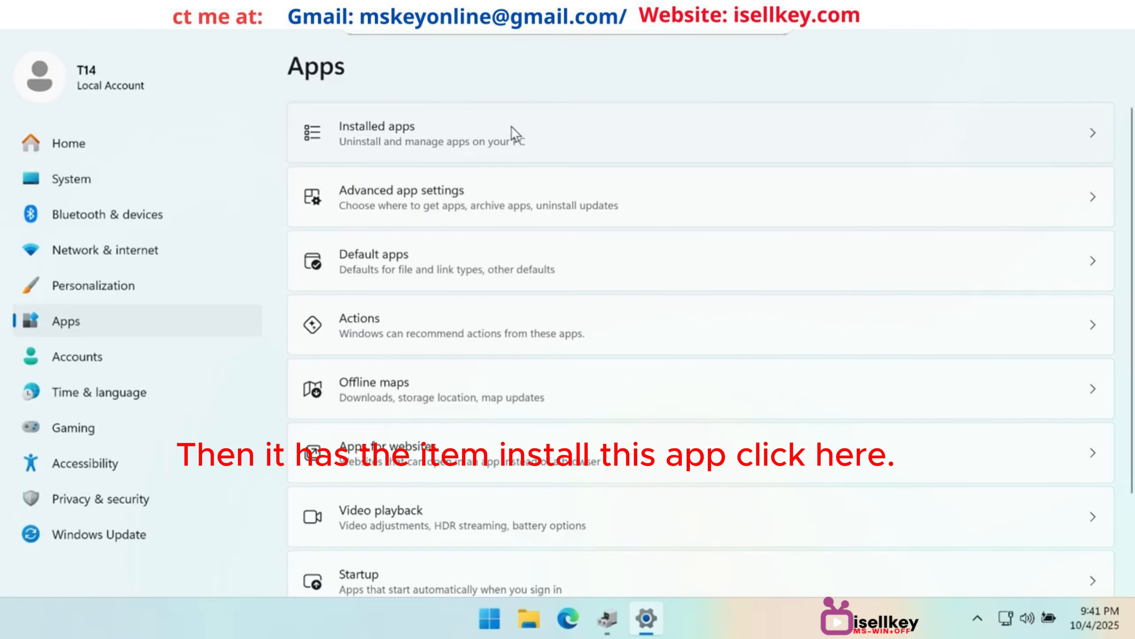
left_click(419, 130)
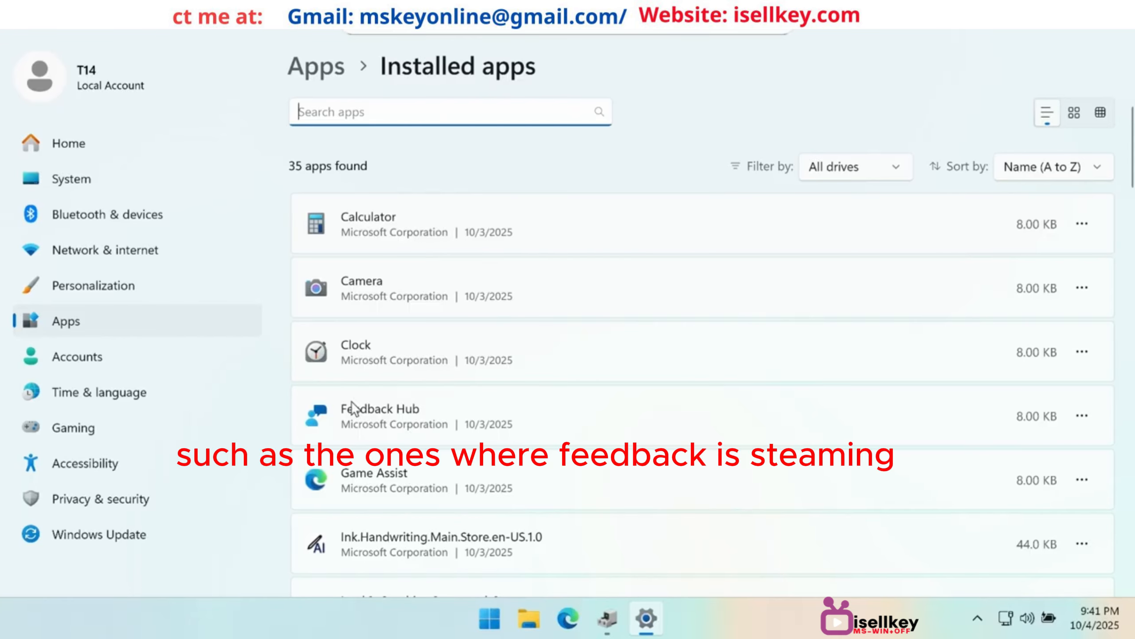
left_click(1084, 415)
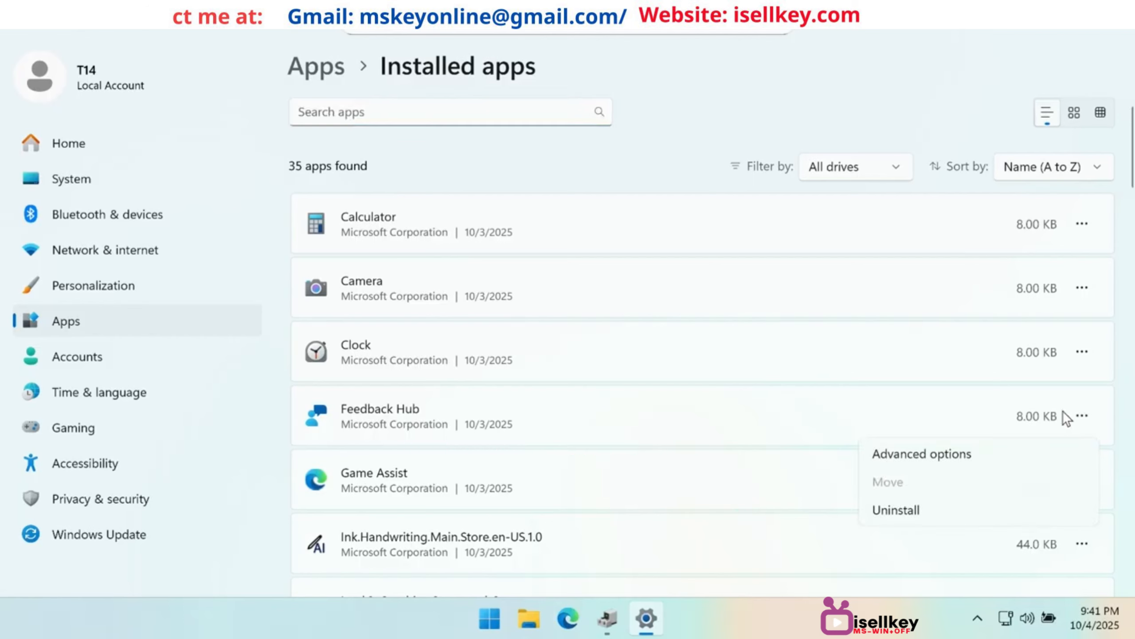
left_click(919, 512)
left_click(1044, 511)
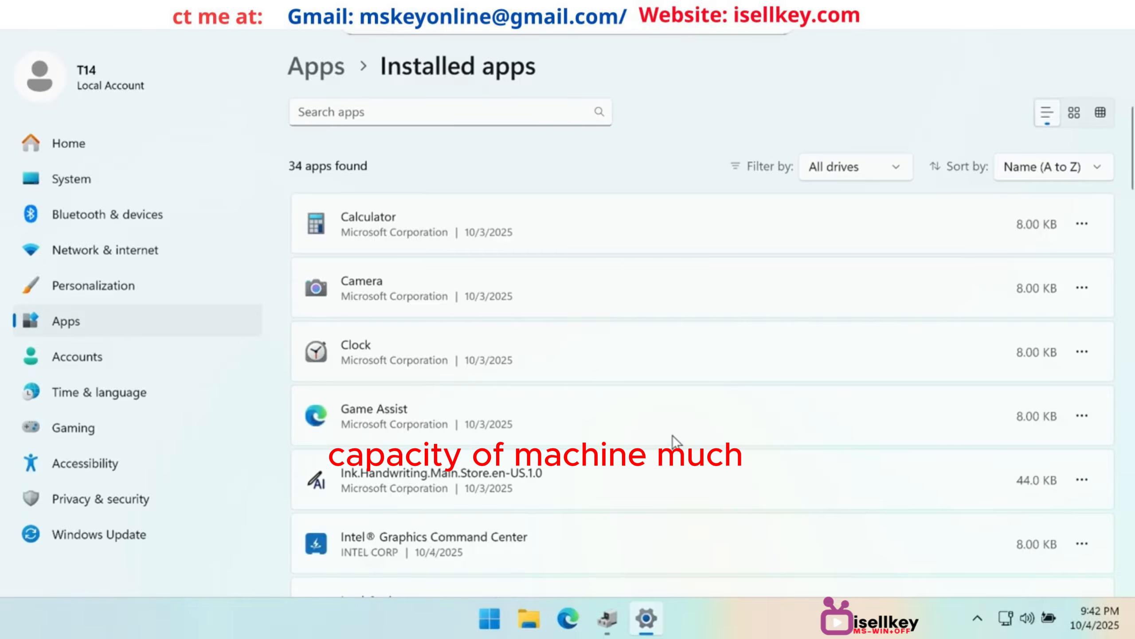
Step: Uninstall Microsoft 365 Copilot from the installed apps list
scroll(672, 436, "down", 3)
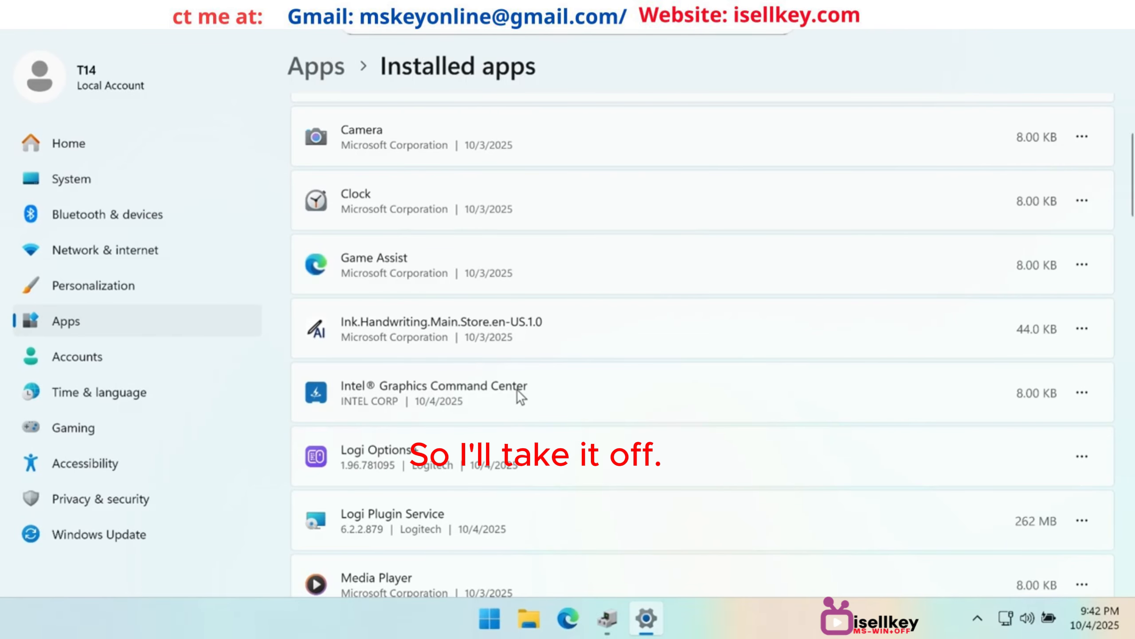
scroll(516, 388, "down", 3)
scroll(451, 481, "down", 2)
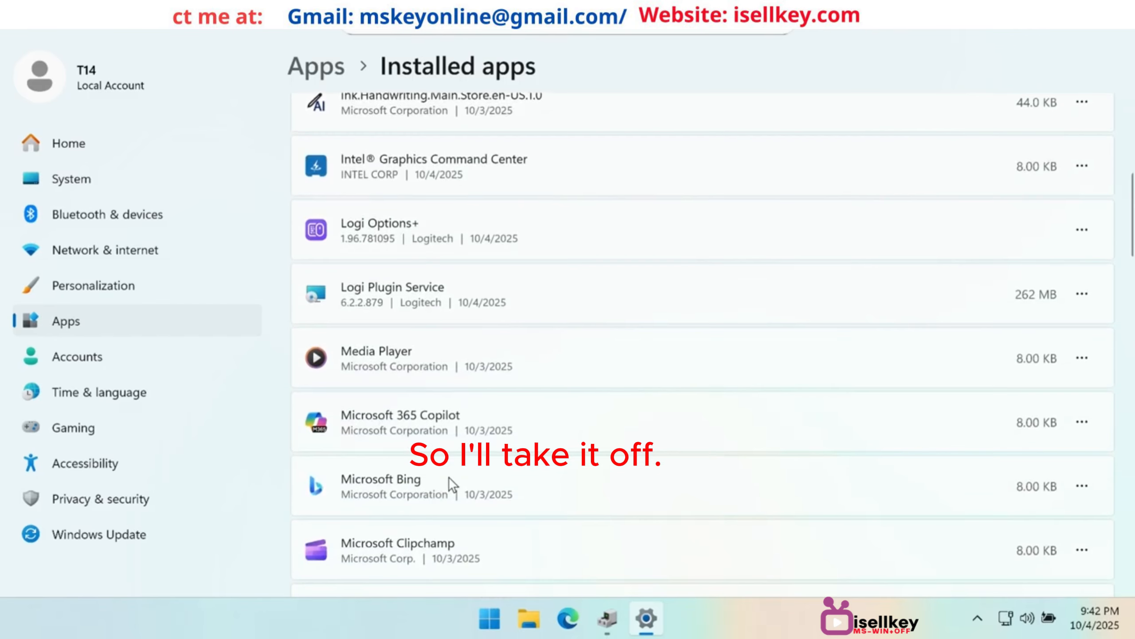
left_click(1081, 422)
left_click(856, 508)
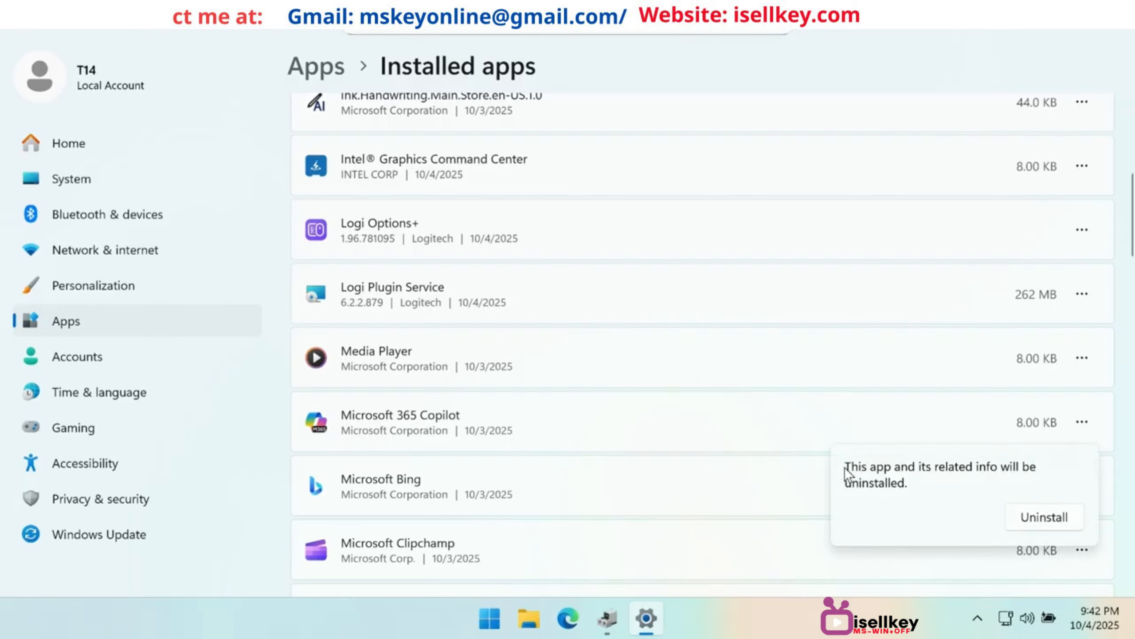
left_click(1013, 516)
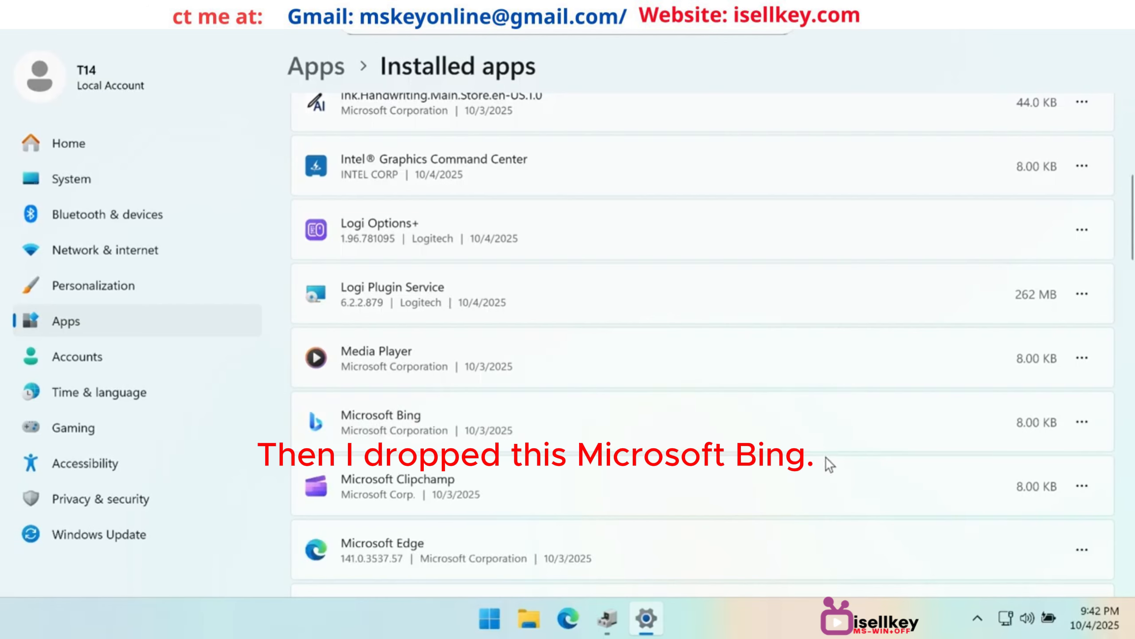
Step: Check whether Microsoft Bing can be removed, and uninstall Microsoft News from the installed apps list
left_click(1082, 425)
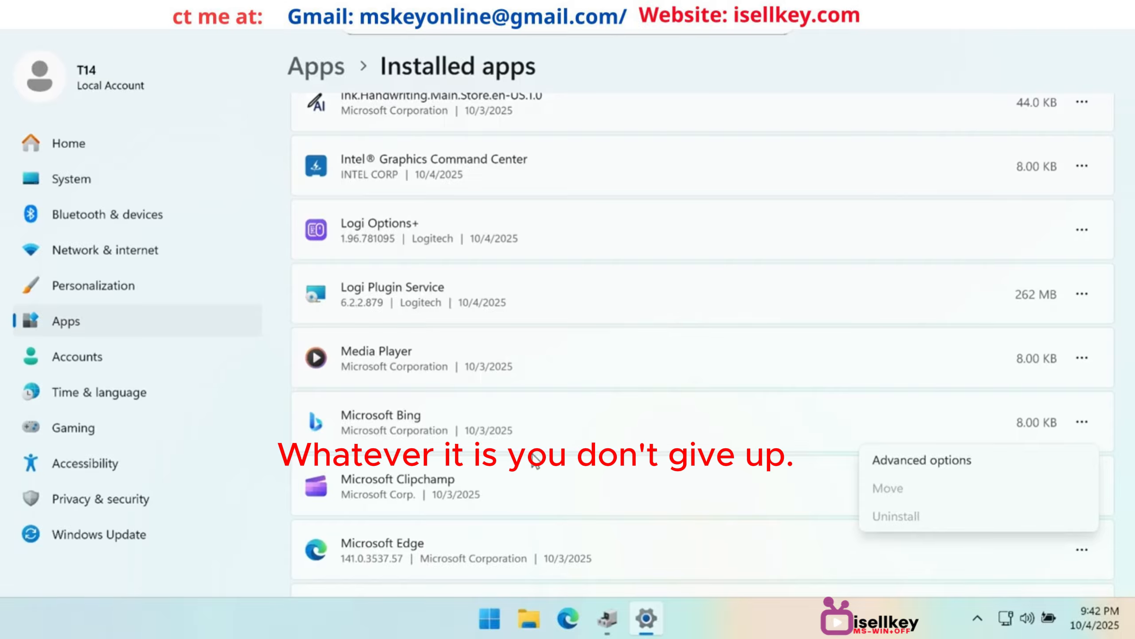
left_click(829, 82)
scroll(715, 353, "down", 4)
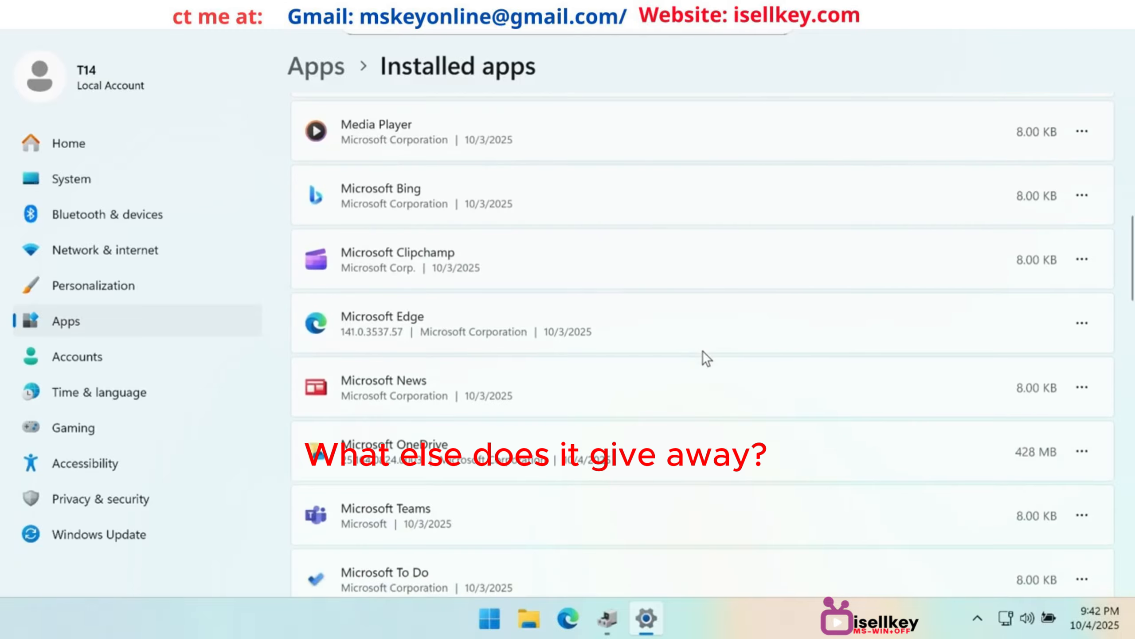
left_click(1080, 387)
left_click(914, 481)
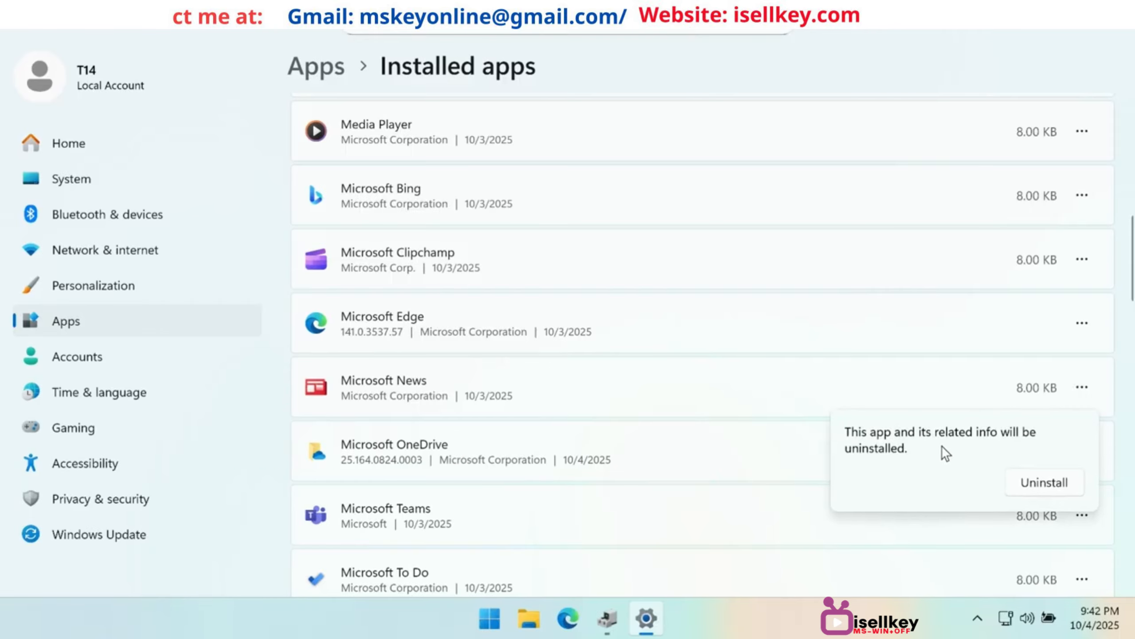
left_click(1039, 483)
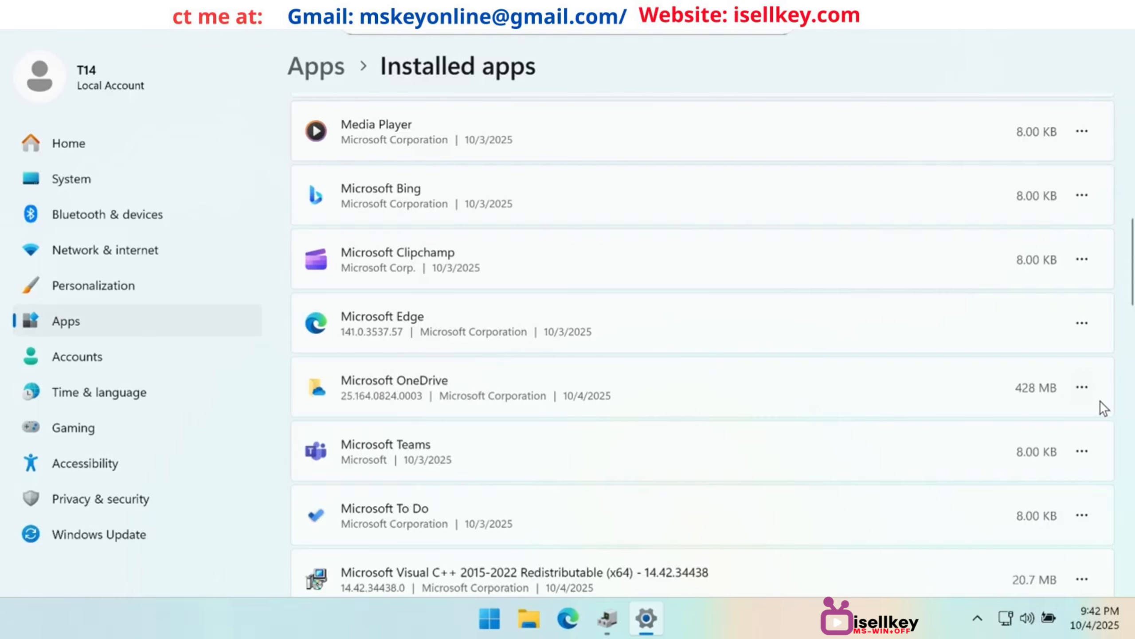
Step: Uninstall Microsoft OneDrive and Microsoft Teams from the installed apps list
left_click(1090, 390)
left_click(923, 459)
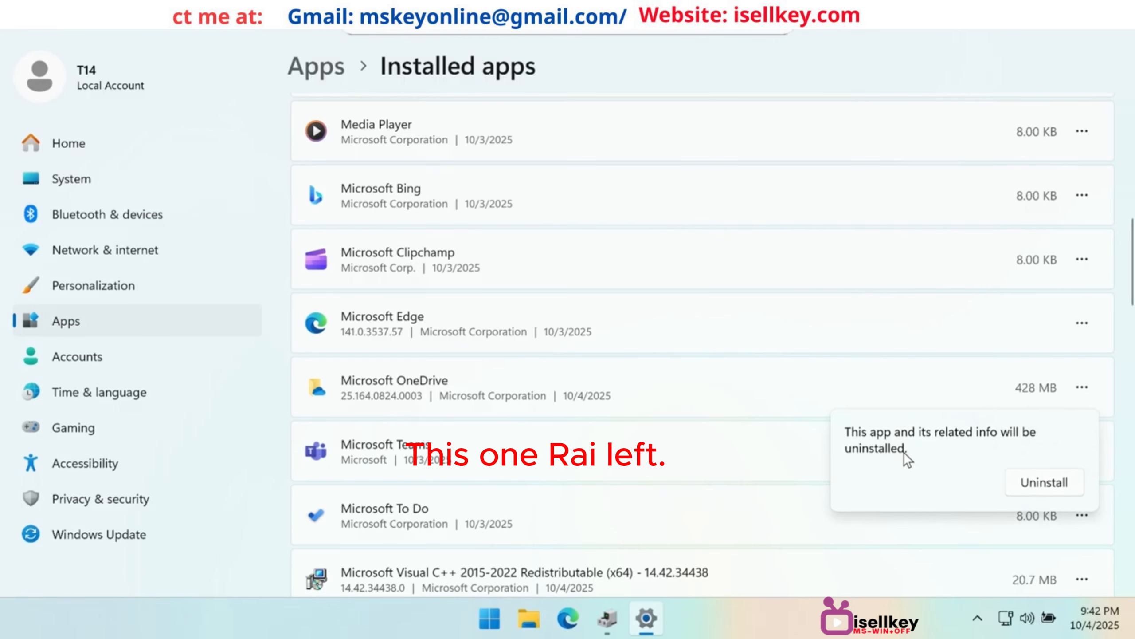
left_click(1044, 482)
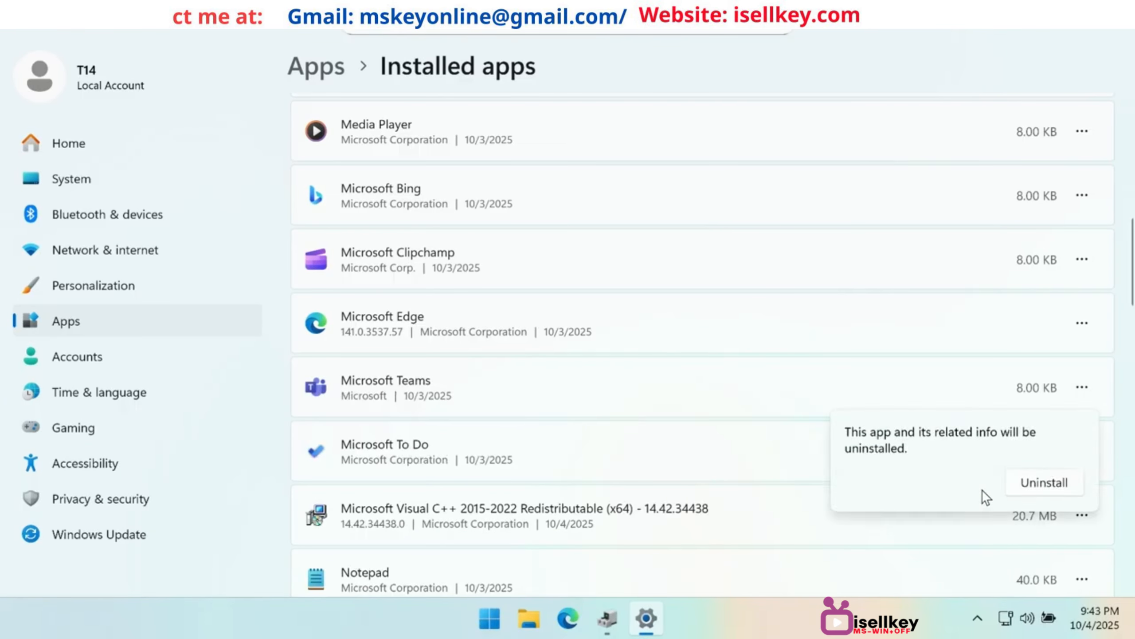
left_click(1044, 482)
Step: Uninstall Power Automate from the installed apps list
scroll(658, 504, "down", 4)
left_click(1081, 469)
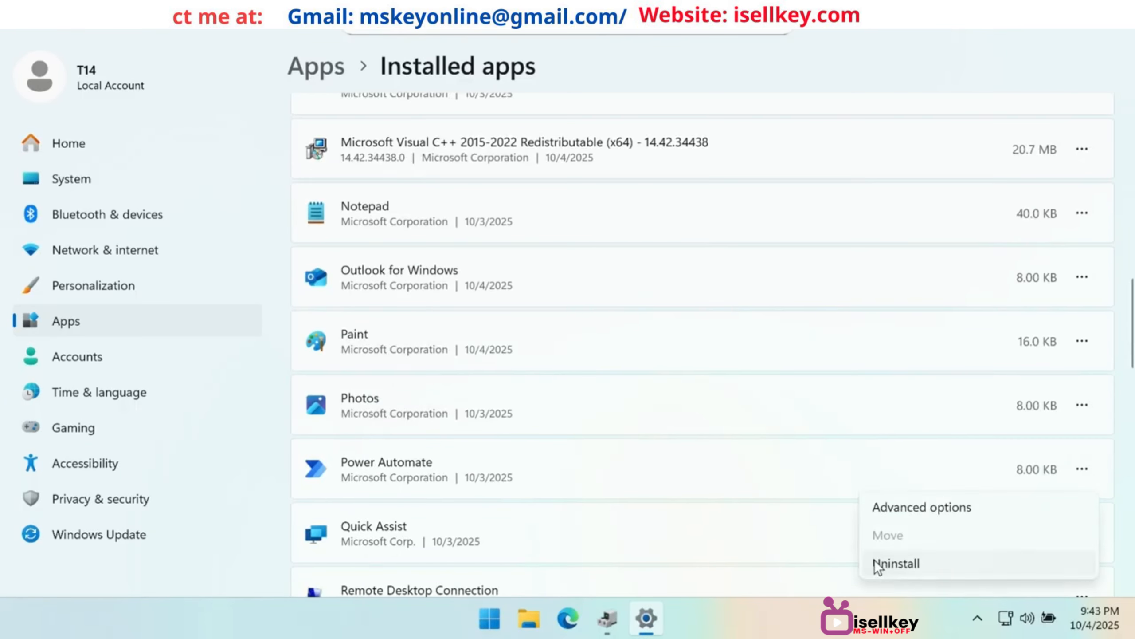
left_click(878, 565)
left_click(1044, 565)
Step: Uninstall Weather near the end of the installed apps list
scroll(688, 350, "down", 6)
left_click(1082, 271)
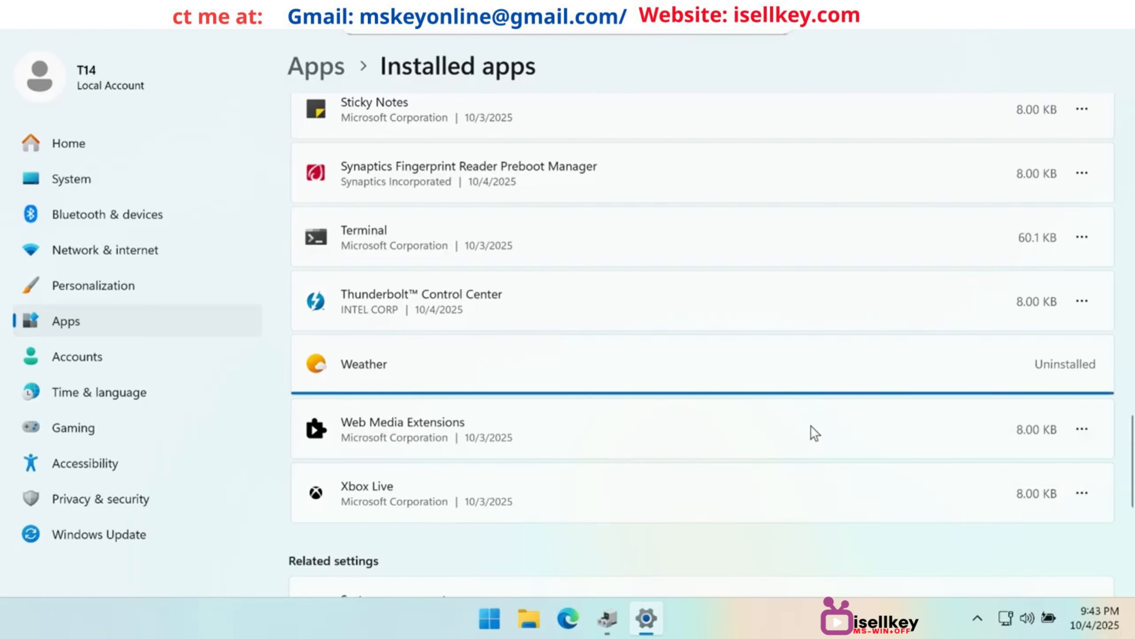
left_click(1084, 277)
left_click(904, 382)
left_click(975, 380)
scroll(864, 421, "up", 15)
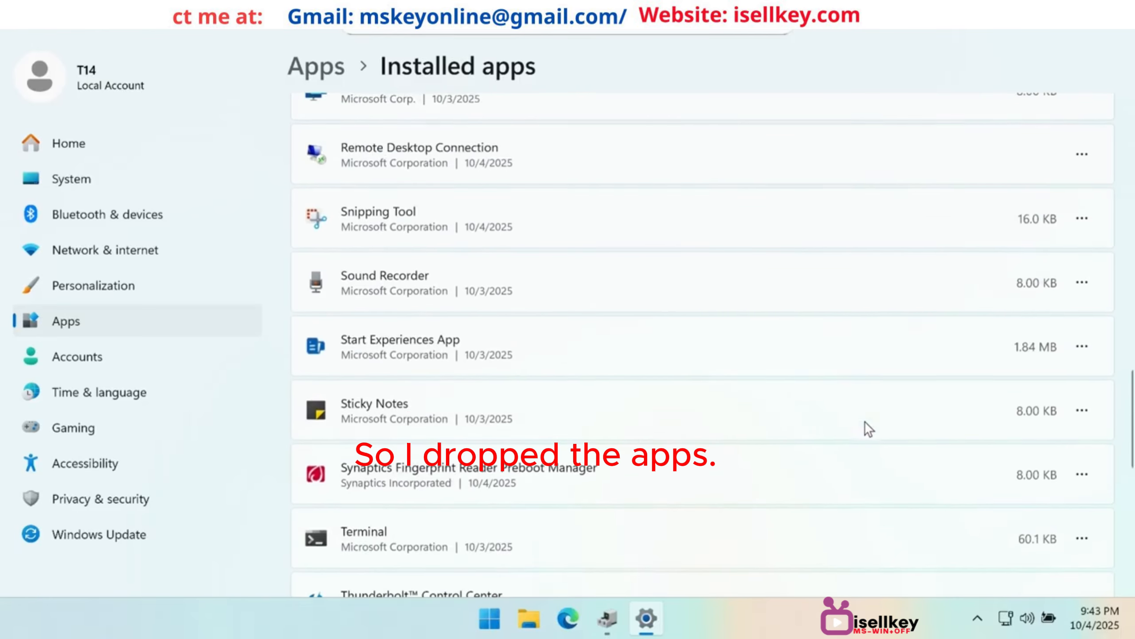
scroll(864, 420, "up", 15)
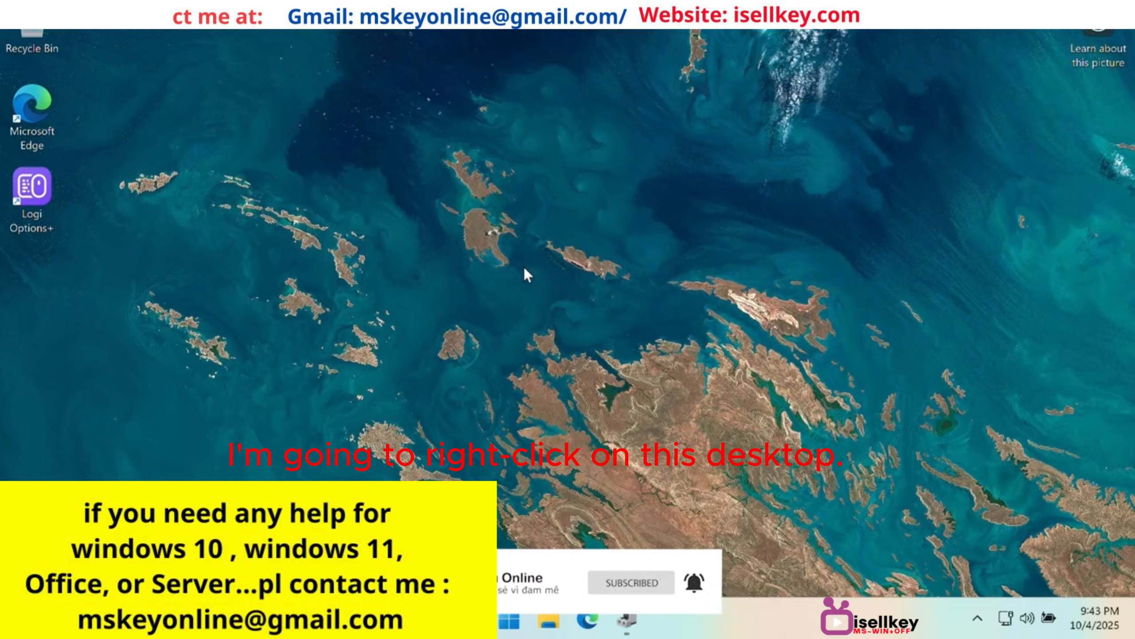
Step: Bring up the desktop icon settings from the Themes page of the desktop's personalization settings
right_click(539, 259)
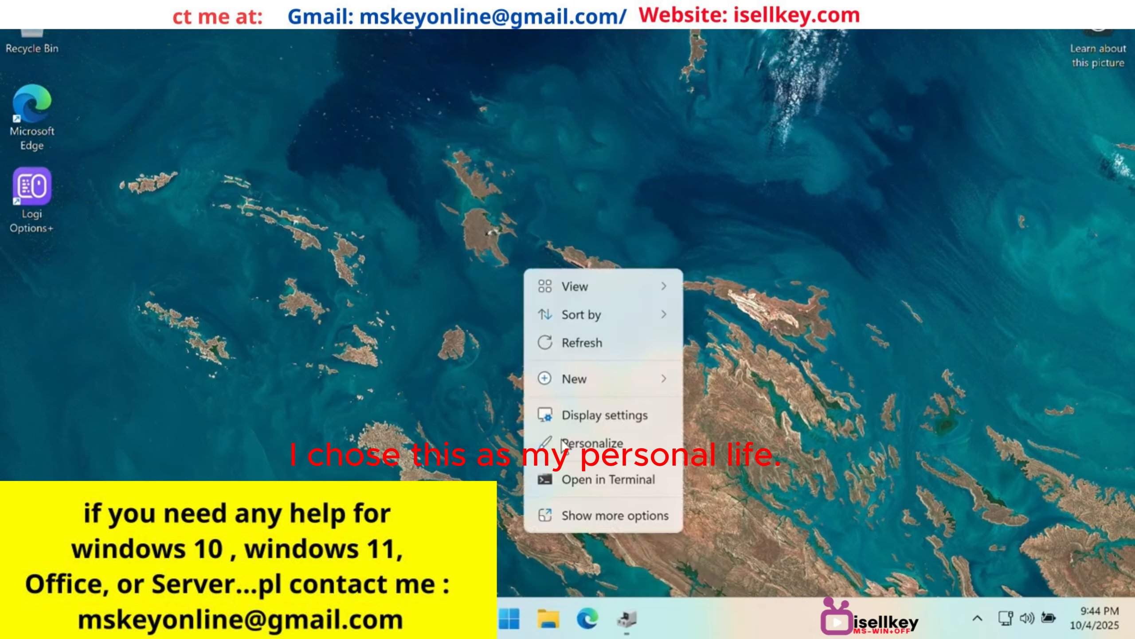
left_click(600, 444)
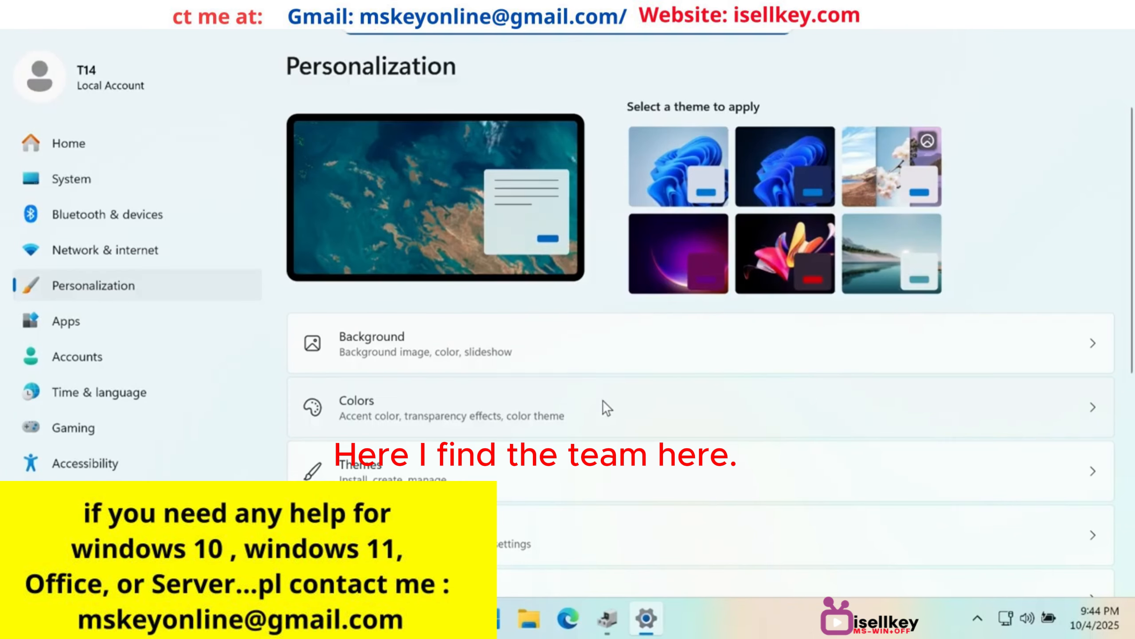
left_click(420, 467)
scroll(622, 429, "down", 3)
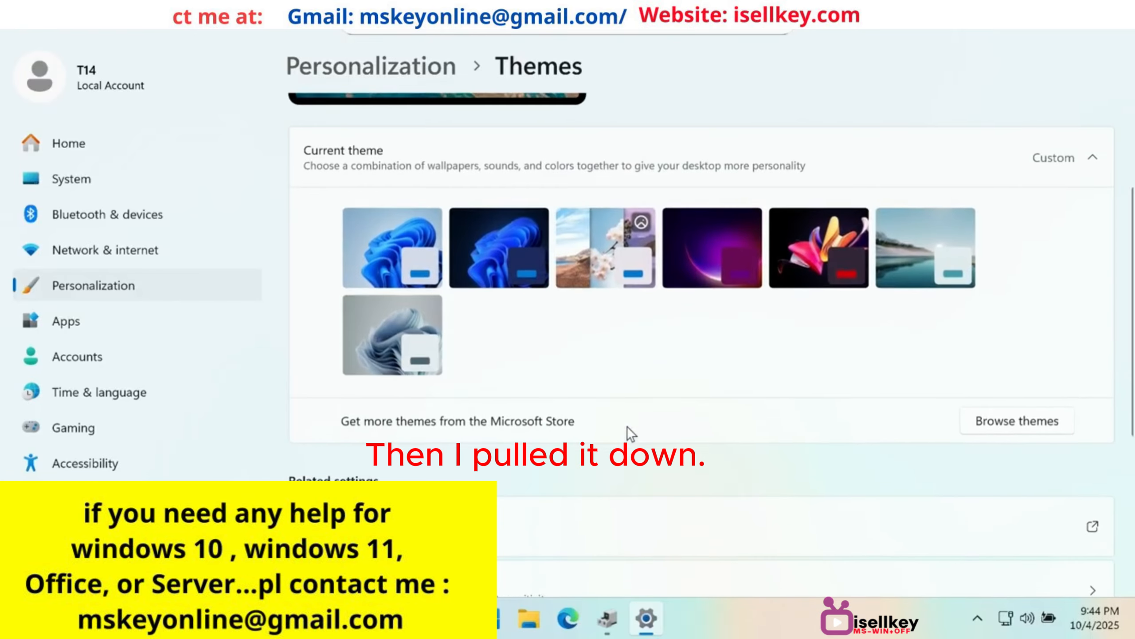
scroll(627, 425, "down", 3)
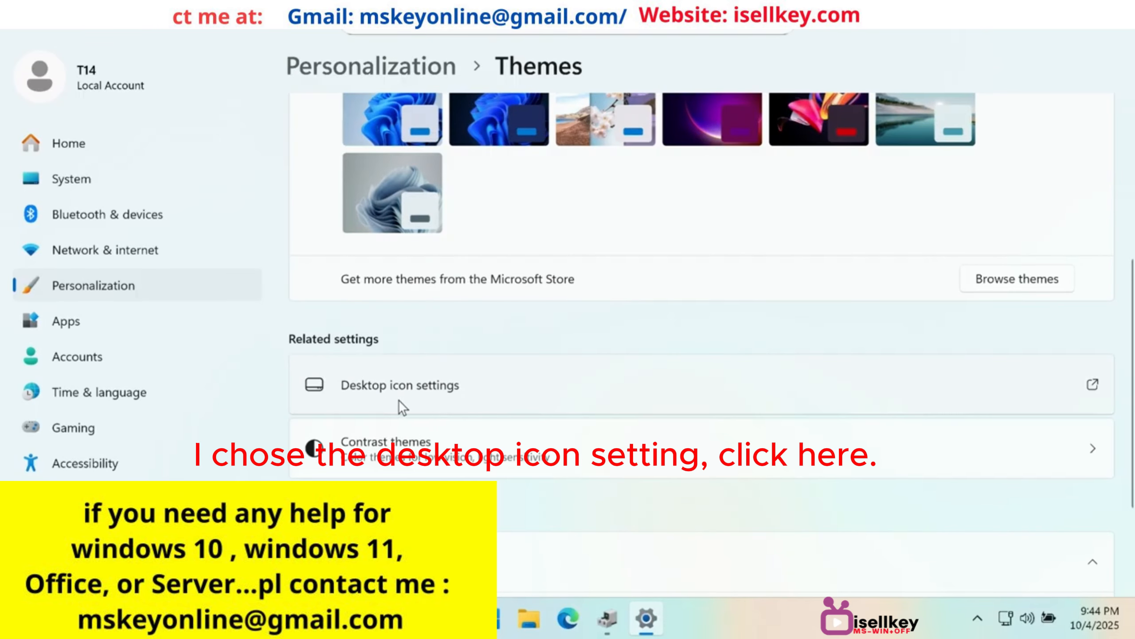
left_click(504, 391)
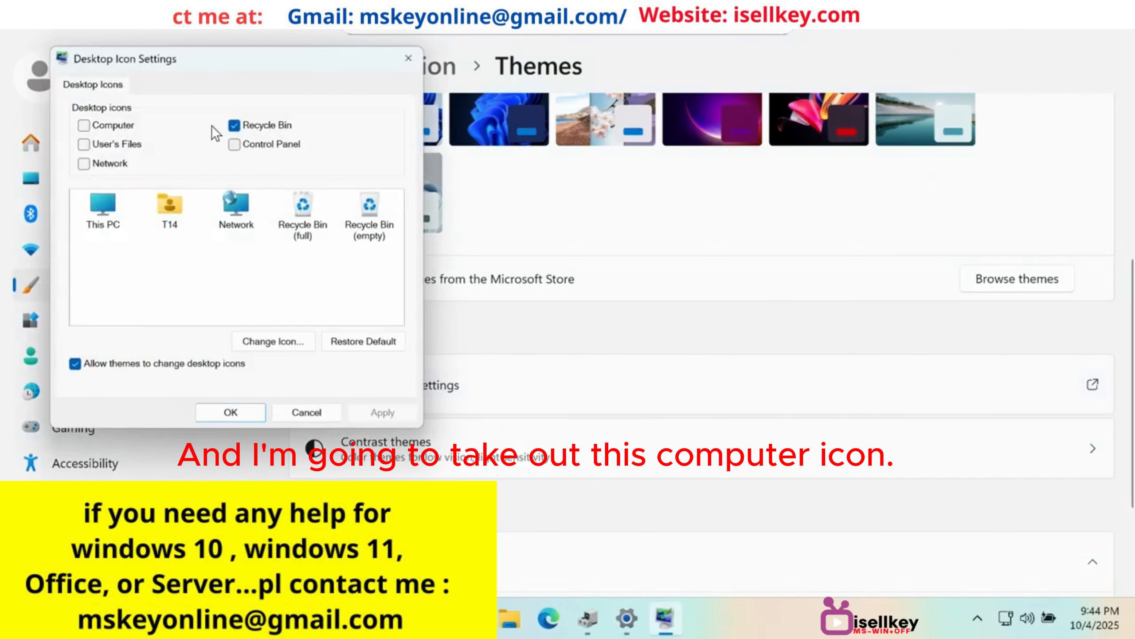
Step: Enable the Computer and Control Panel desktop icons, apply the change and close Settings
left_click(131, 124)
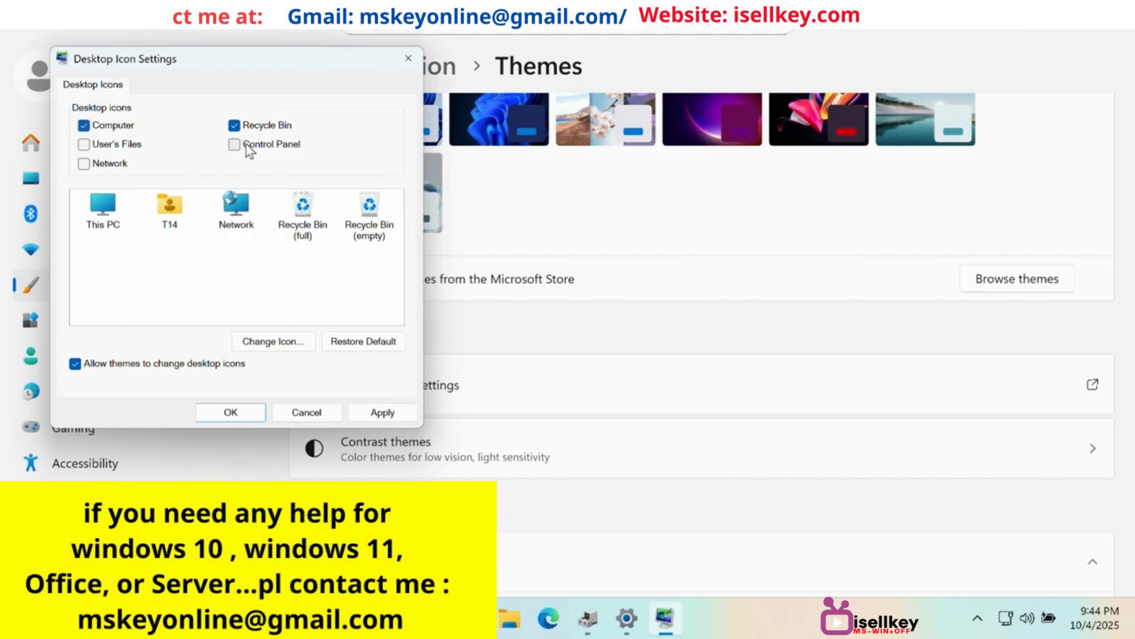
left_click(245, 143)
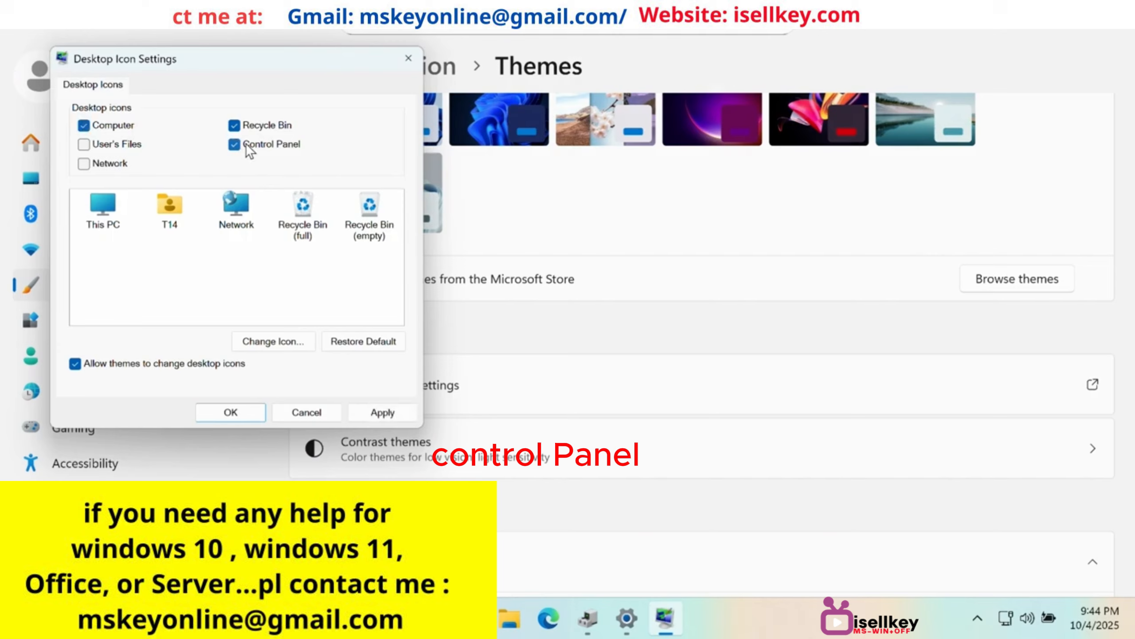
left_click(380, 410)
left_click(223, 414)
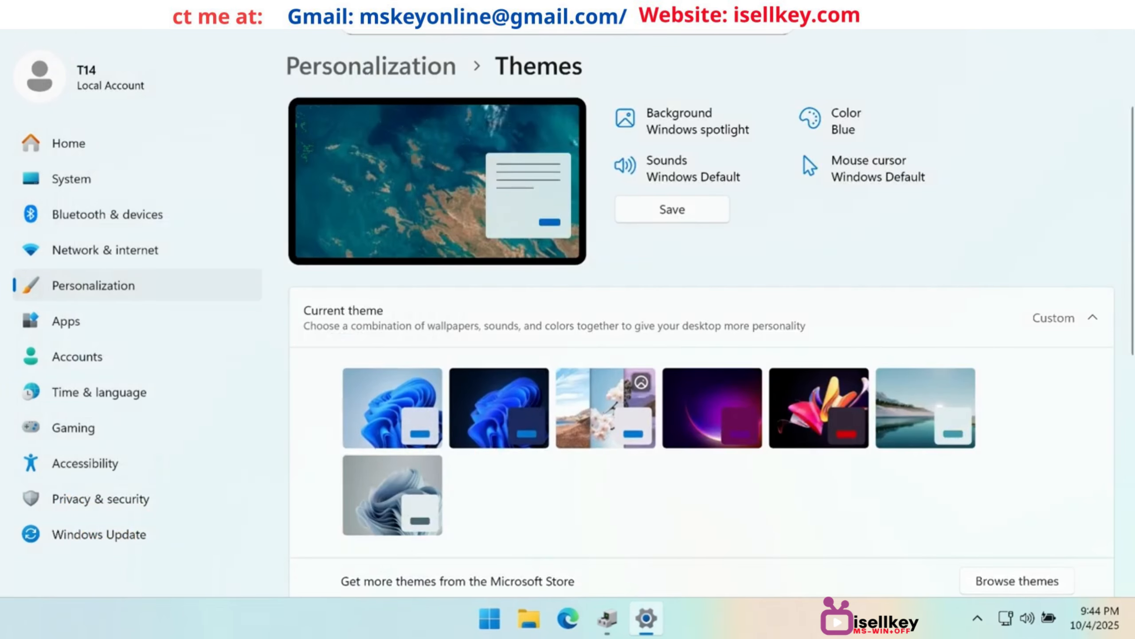
left_click(1118, 10)
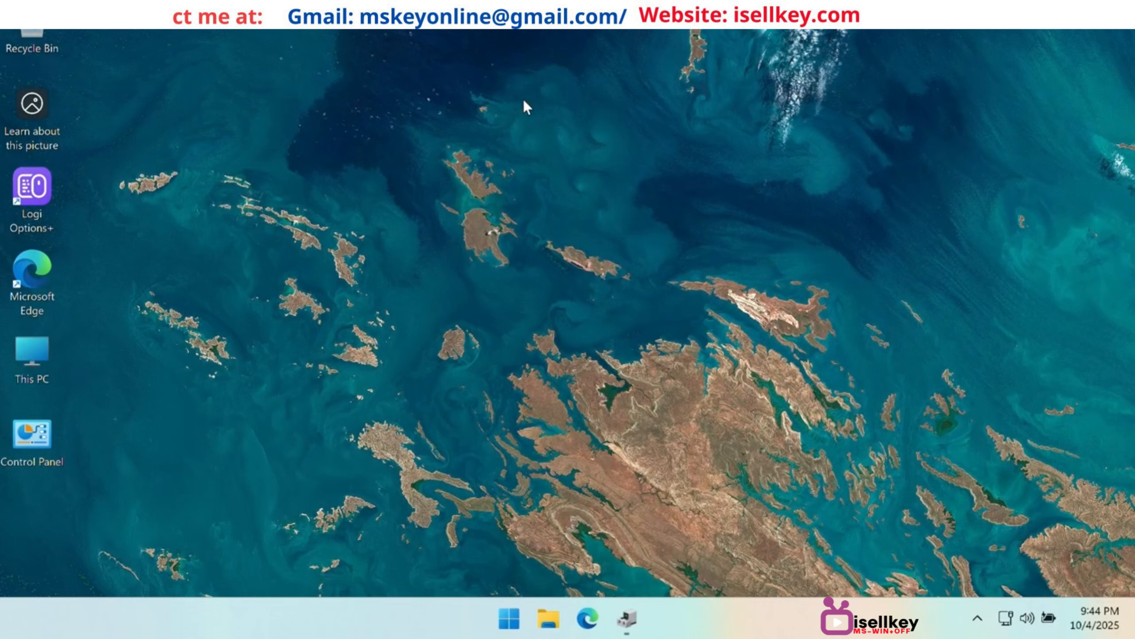
Step: Turn on automatic arrangement of the desktop icons
right_click(534, 71)
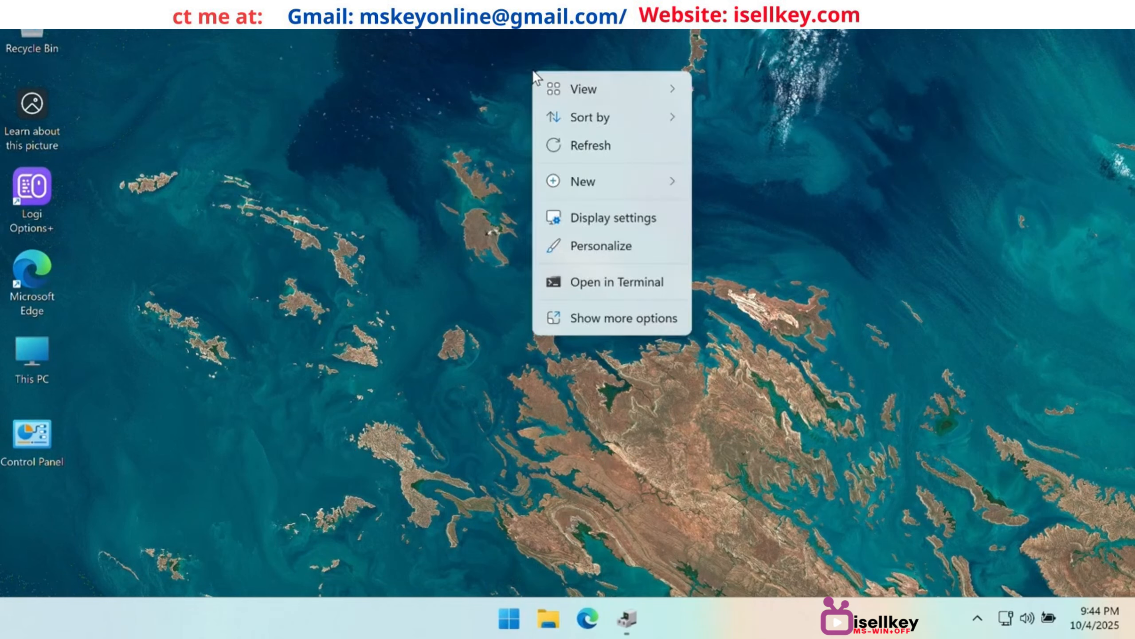
mouse_move(559, 88)
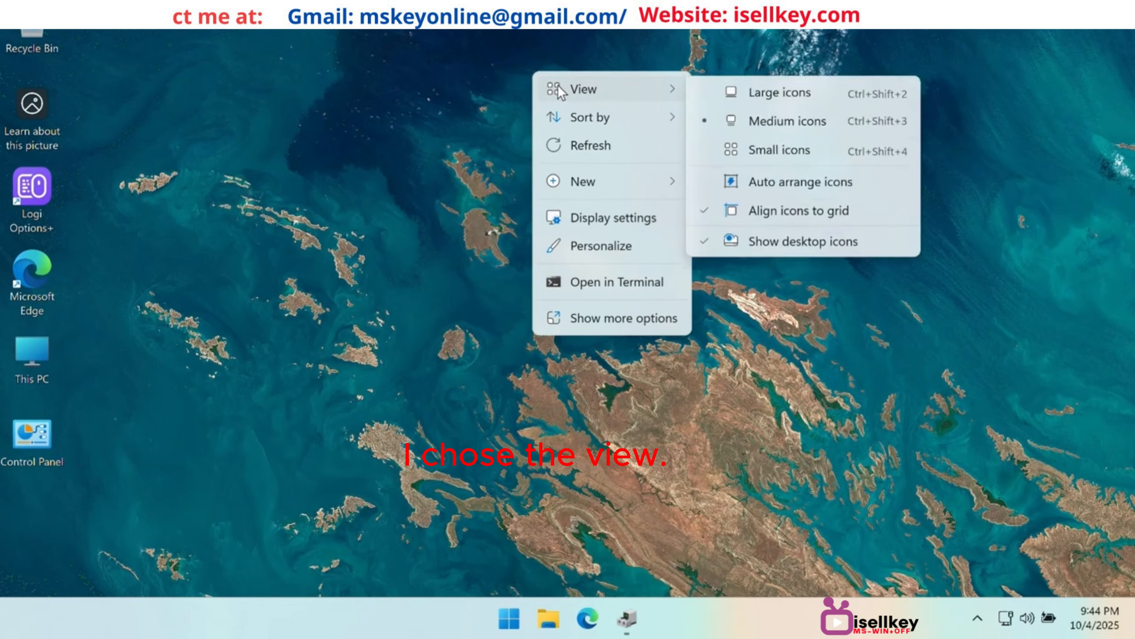
left_click(786, 181)
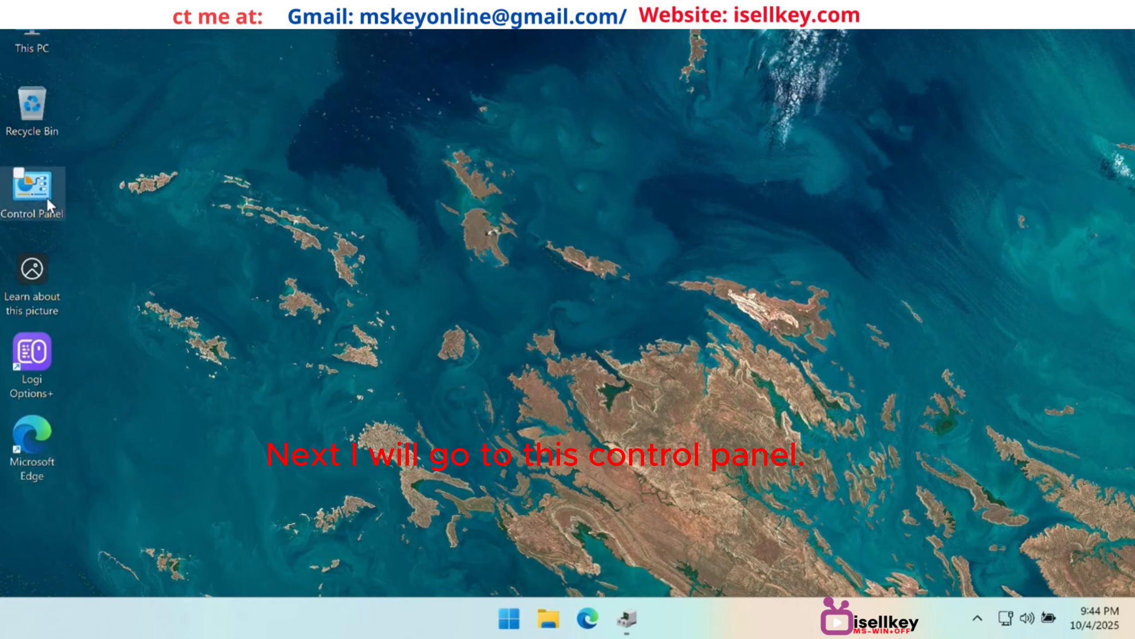
Step: Open Control Panel from the desktop, display its items as large icons and maximize the window
left_click(23, 189)
double_click(27, 199)
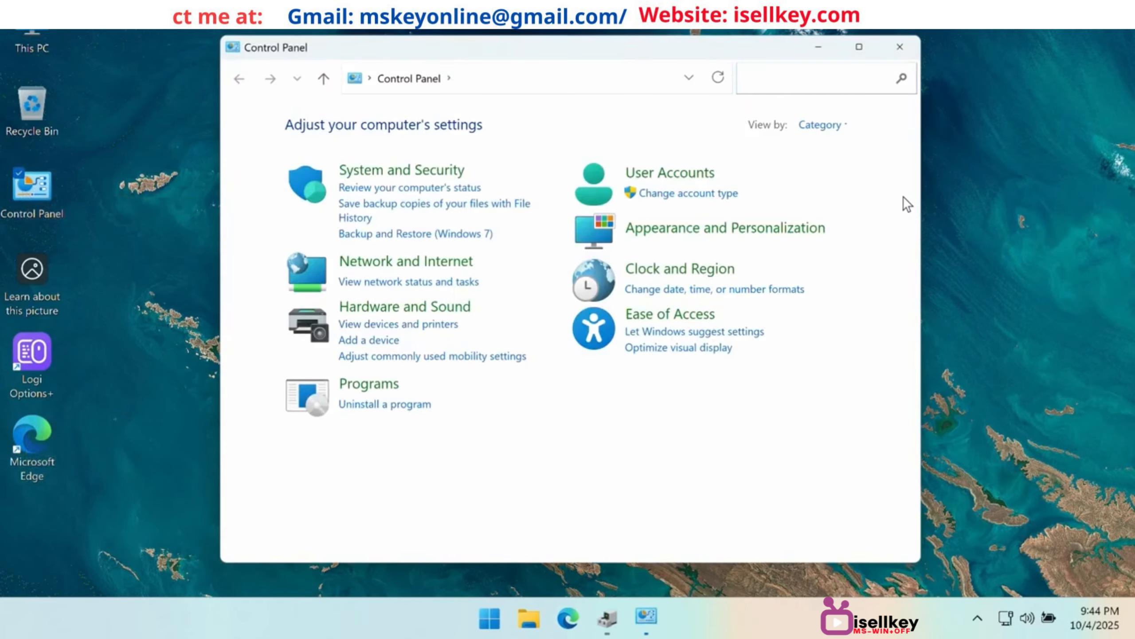
left_click(836, 126)
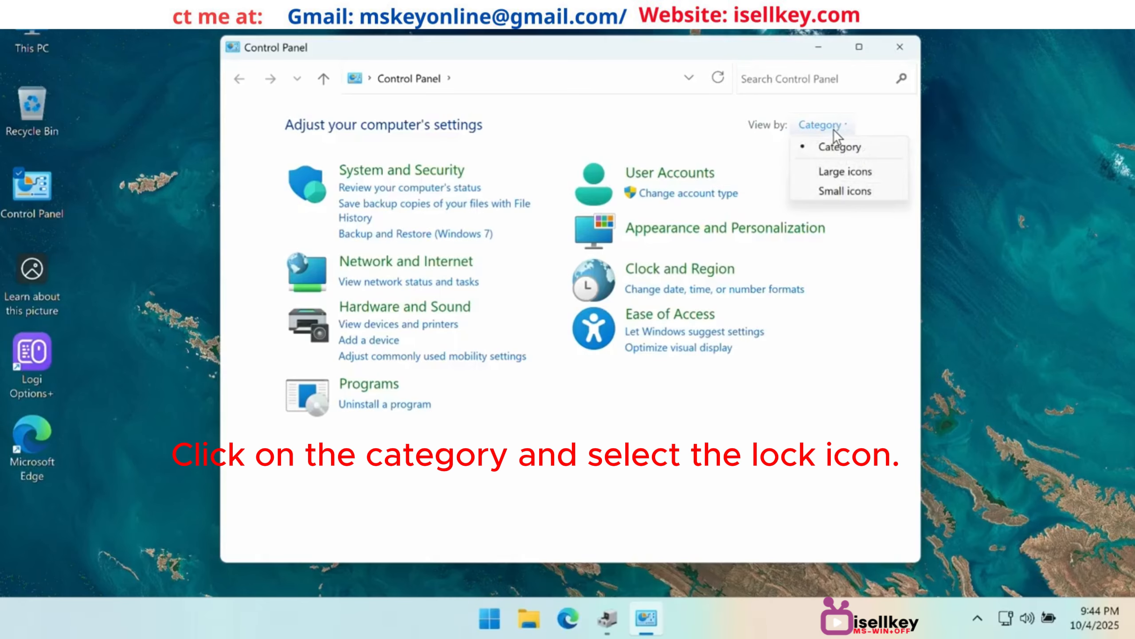
left_click(845, 172)
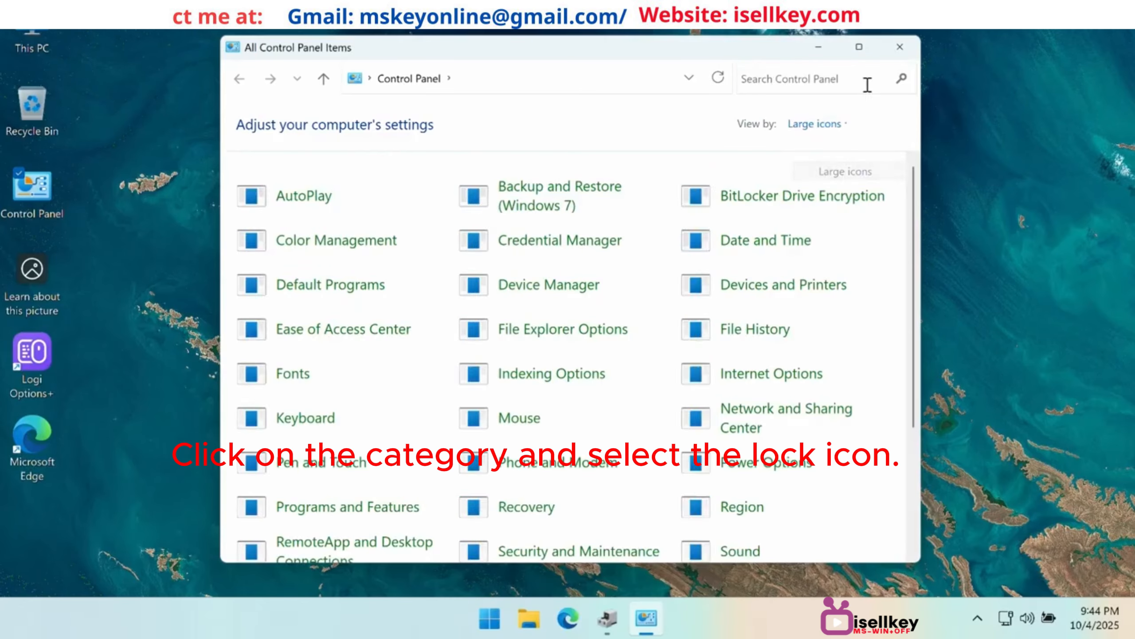
left_click(863, 57)
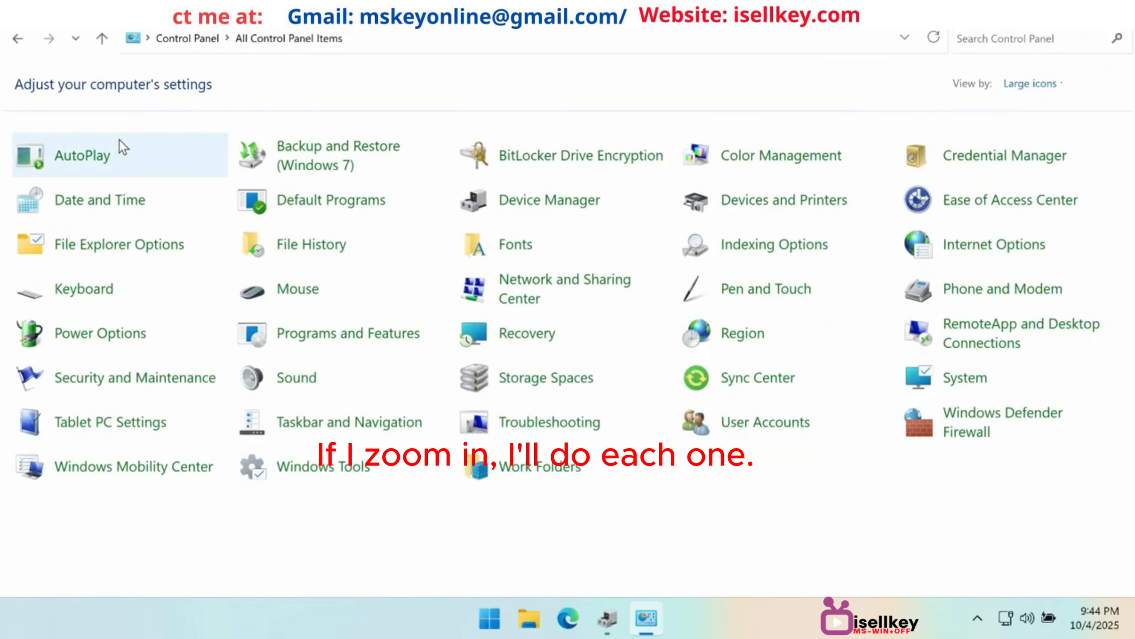
Step: Turn off AutoPlay for all media and devices in Control Panel and save the setting
left_click(85, 156)
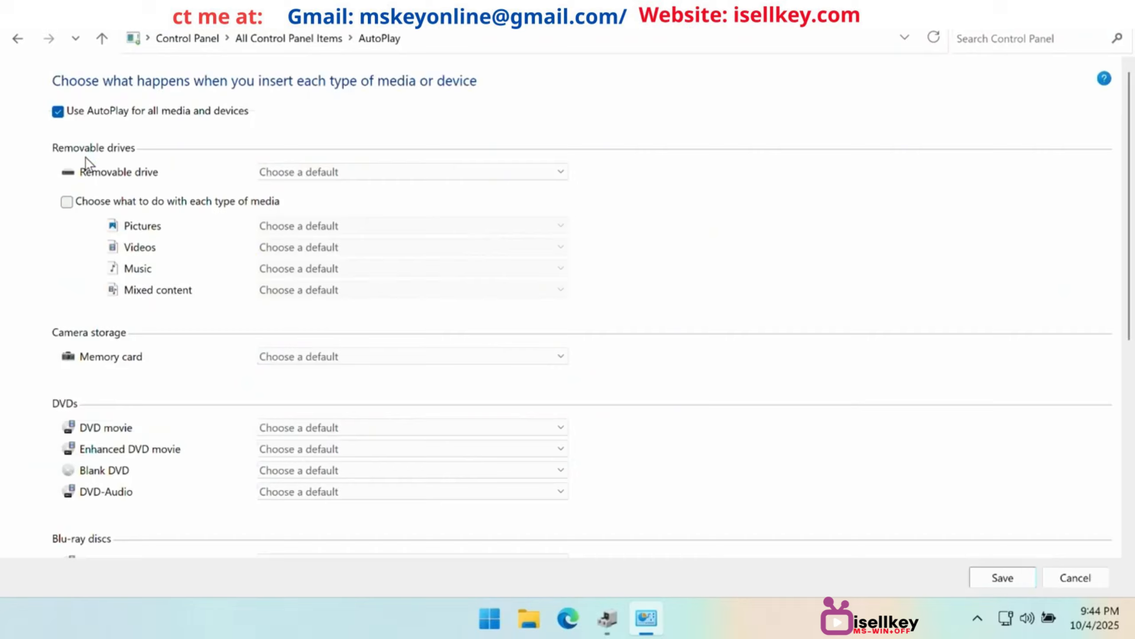
left_click(91, 117)
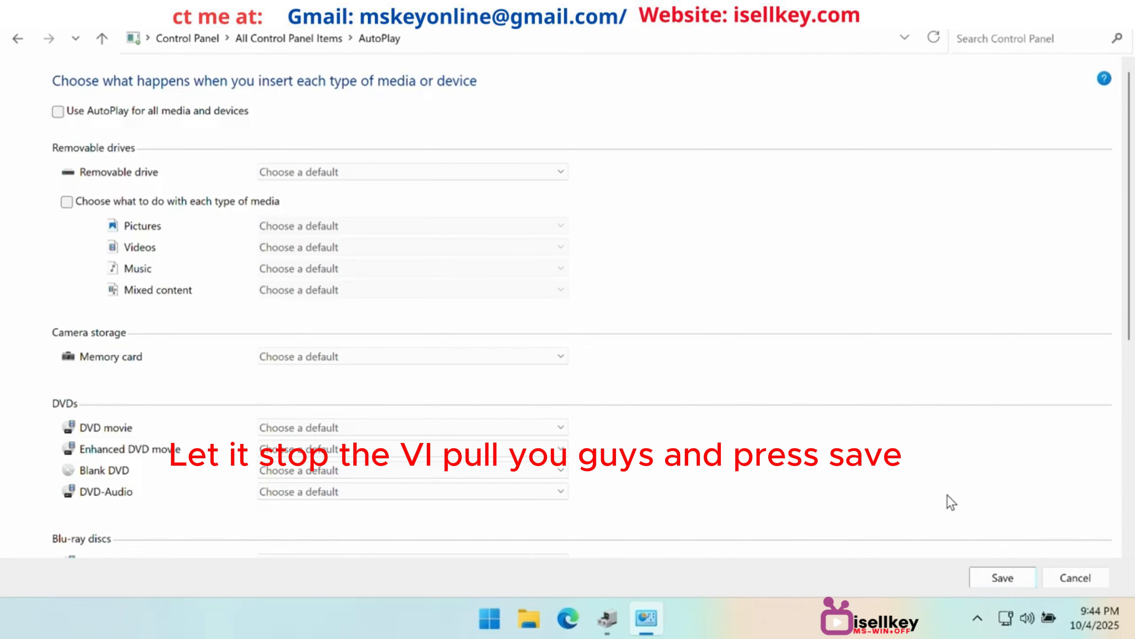
left_click(1001, 578)
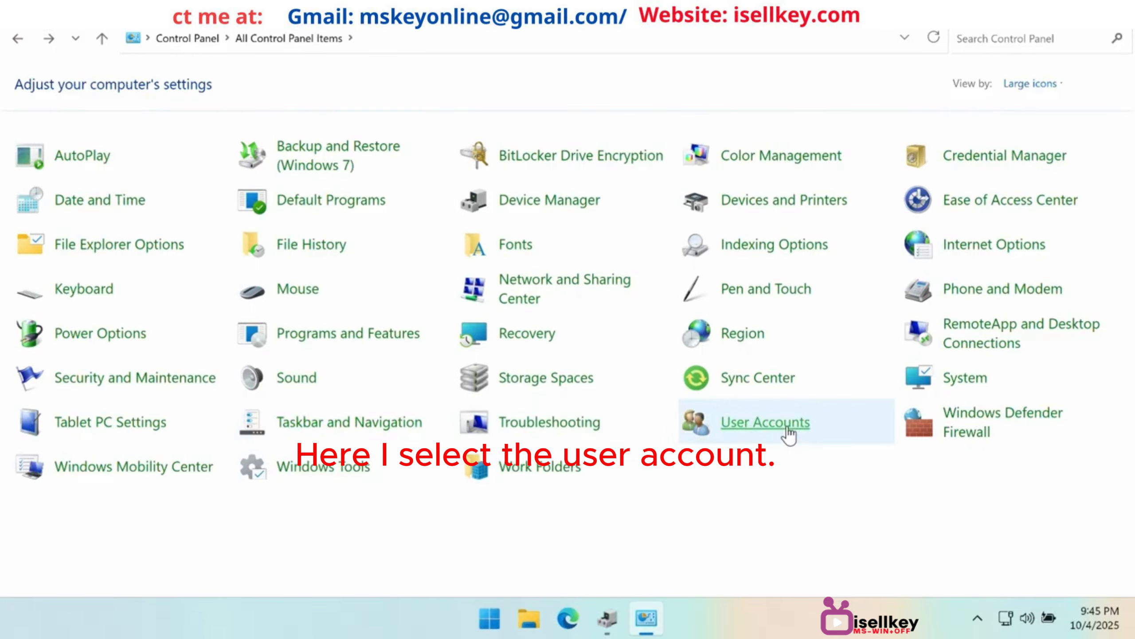
Step: Set User Account Control to Never notify, allow the change, and return to all Control Panel items
left_click(805, 425)
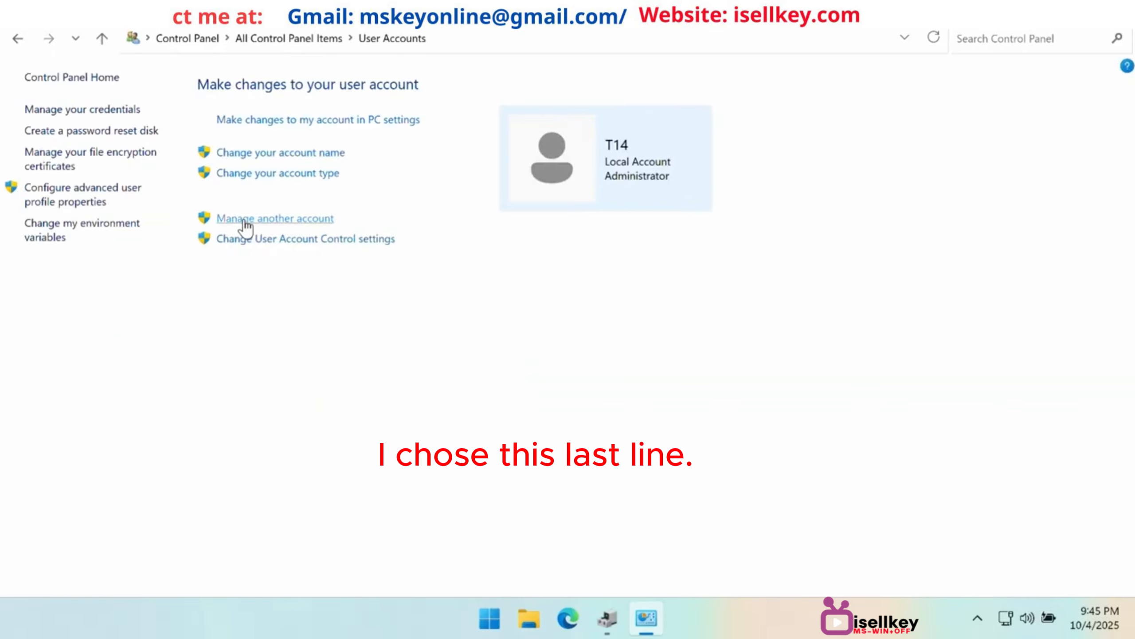
left_click(250, 244)
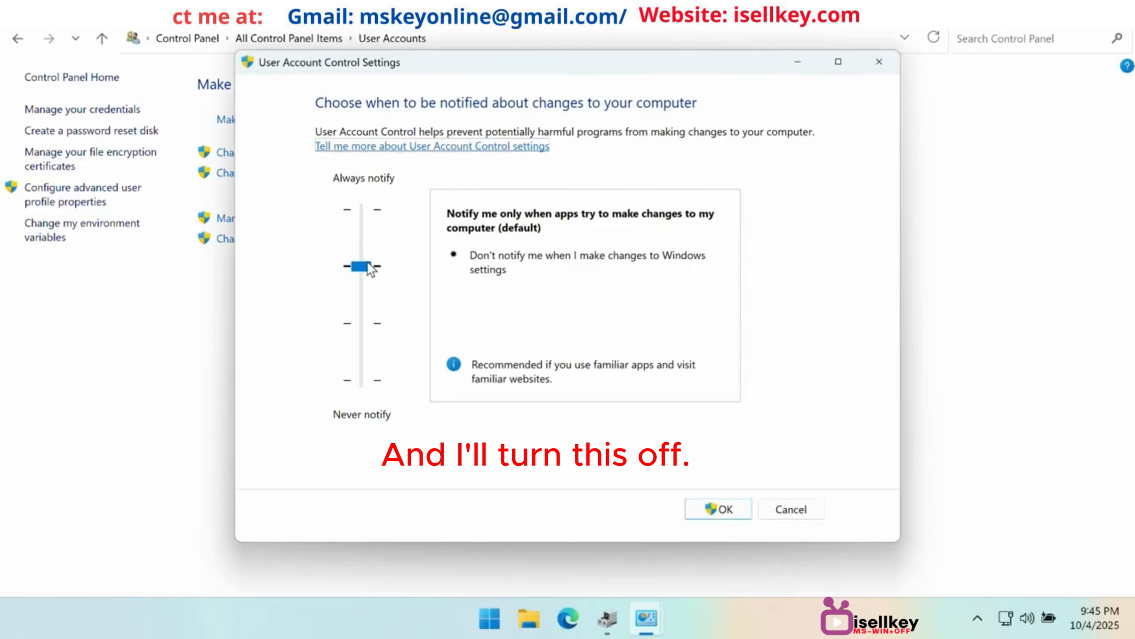
left_click_drag(368, 264, 361, 381)
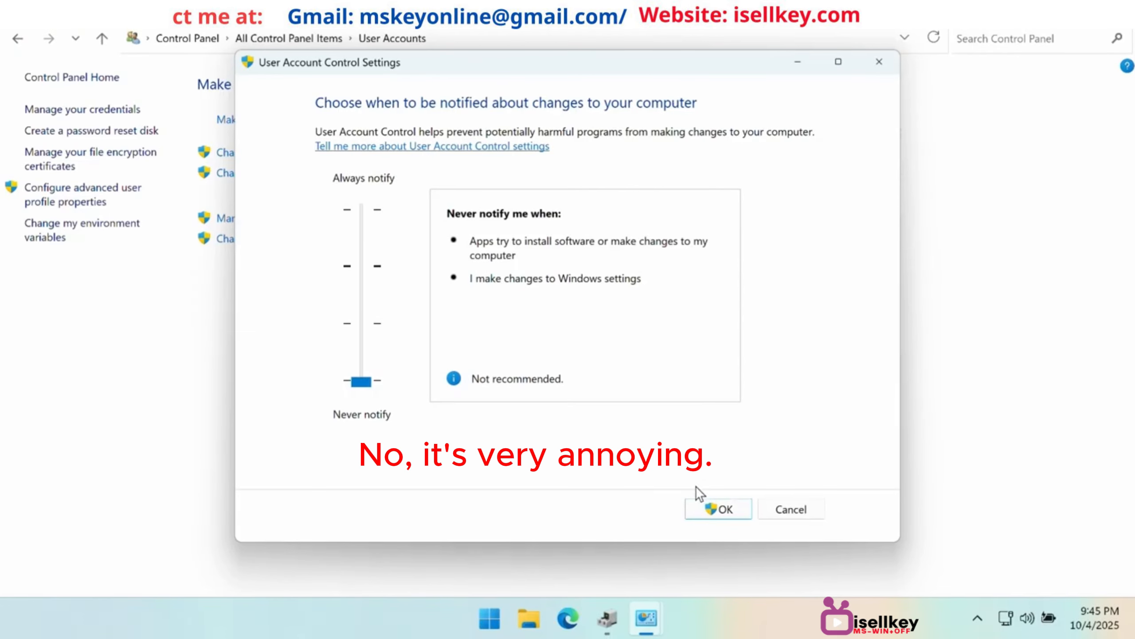
left_click(707, 509)
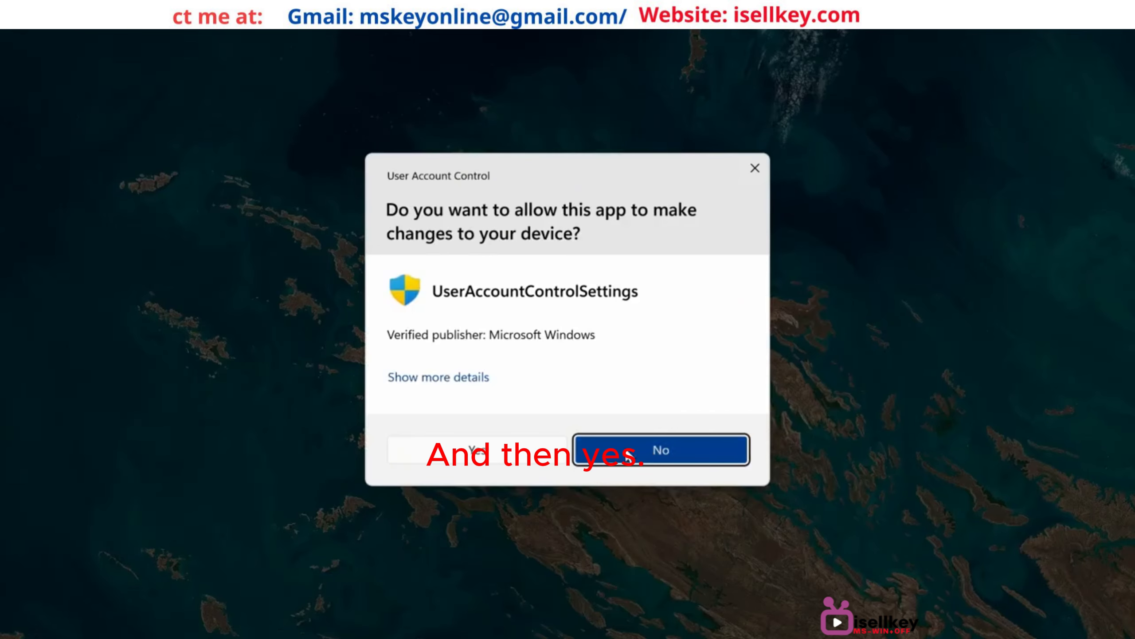
left_click(566, 460)
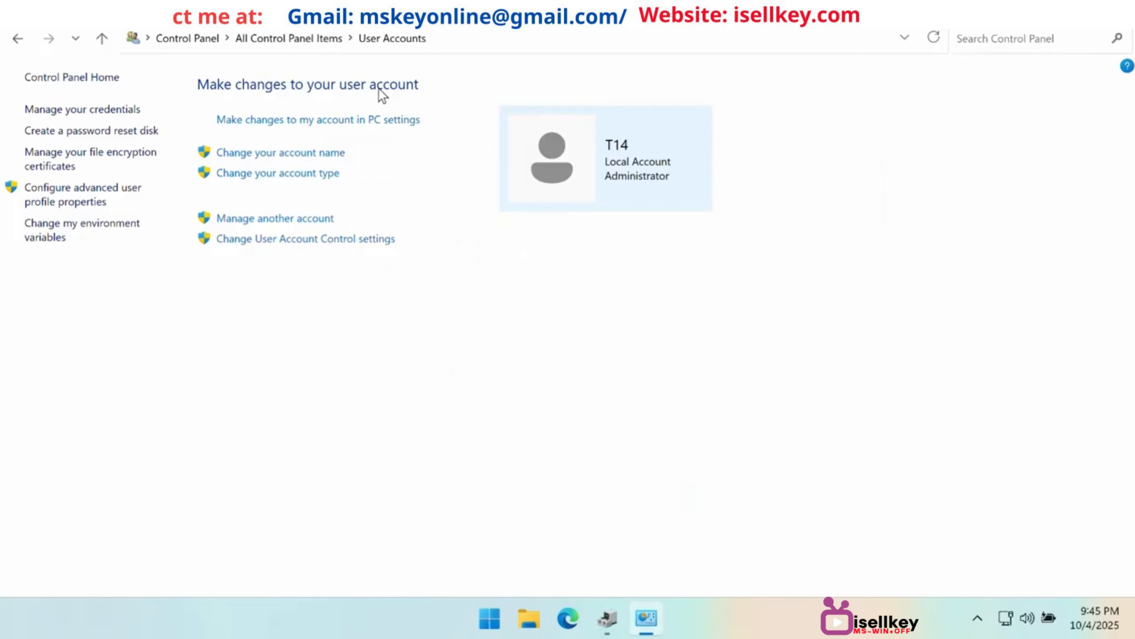
left_click(302, 41)
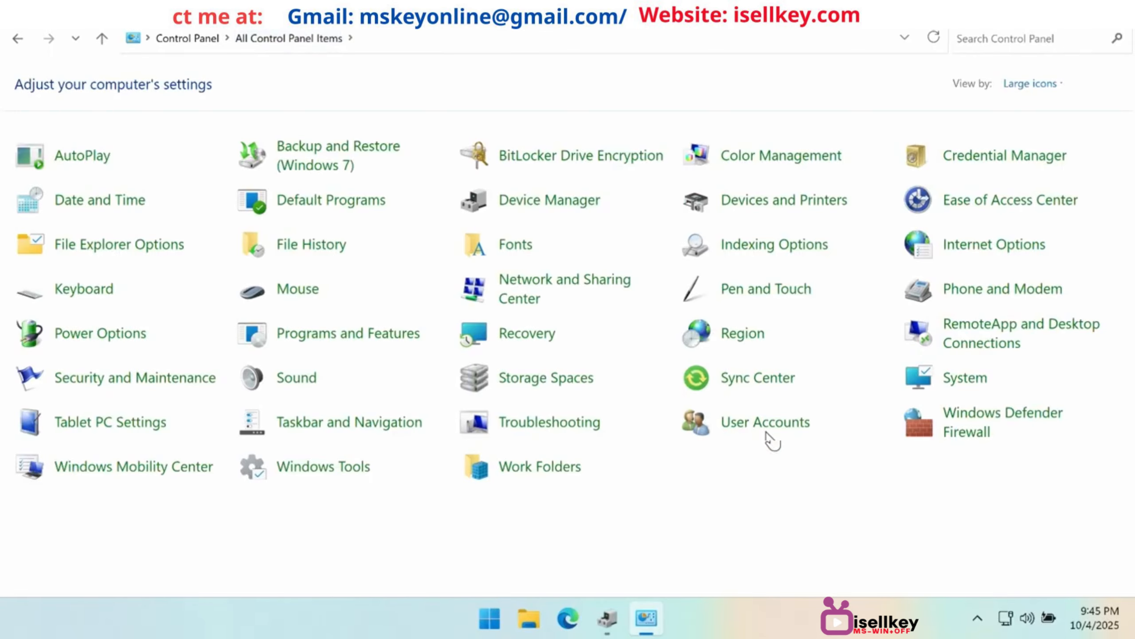
Step: In the advanced system settings' Startup and Recovery options, disable the time to display the list of operating systems and confirm
left_click(964, 378)
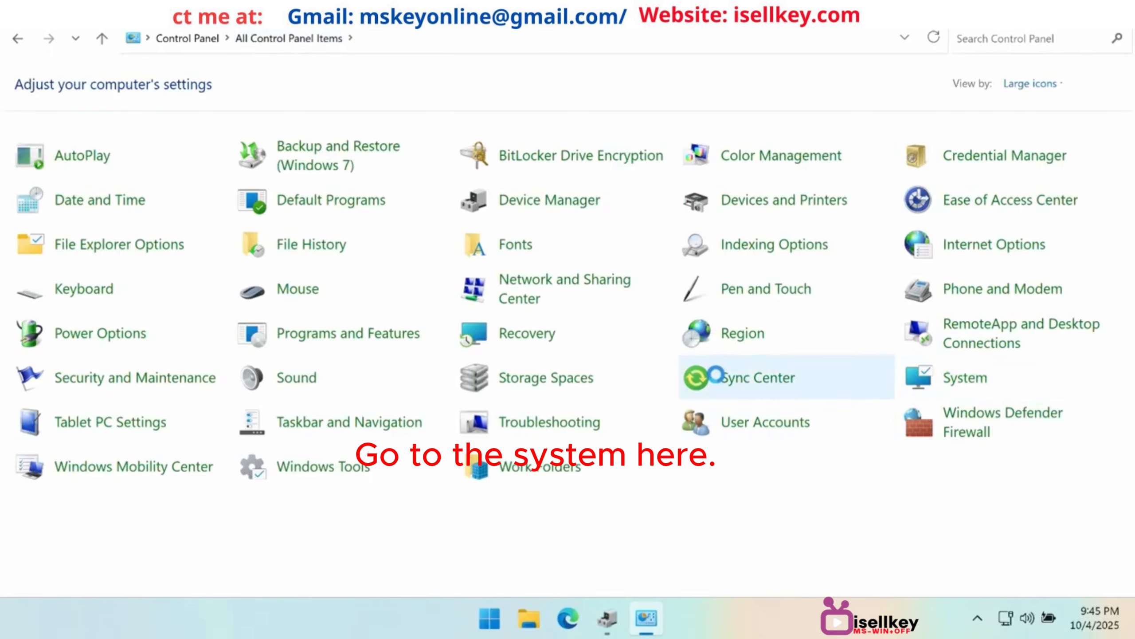
scroll(710, 376, "down", 5)
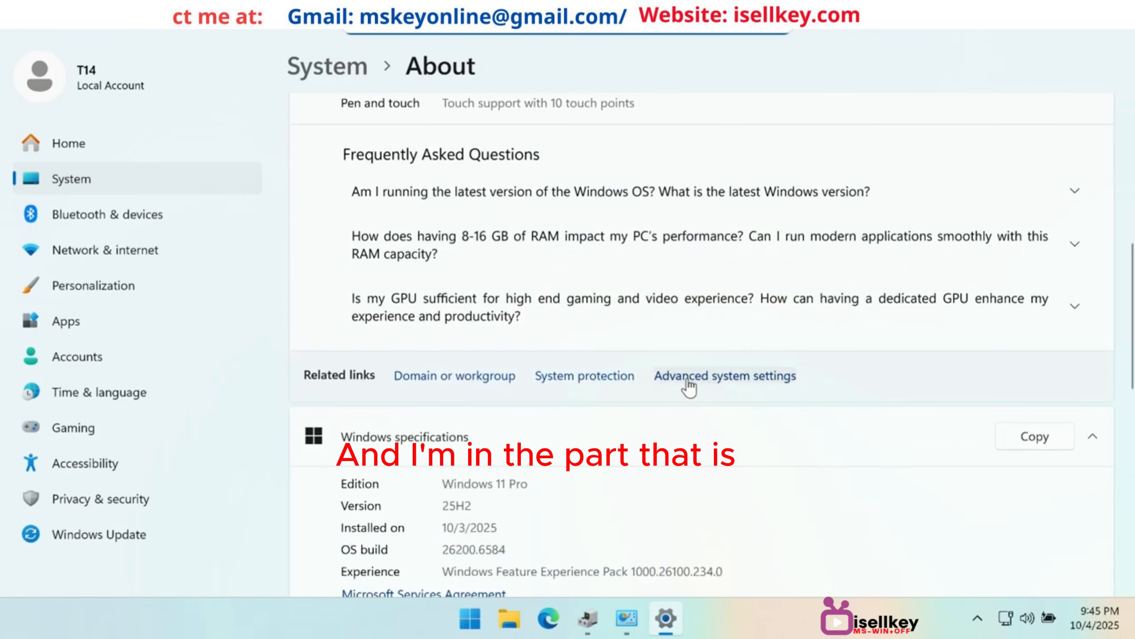
left_click(747, 380)
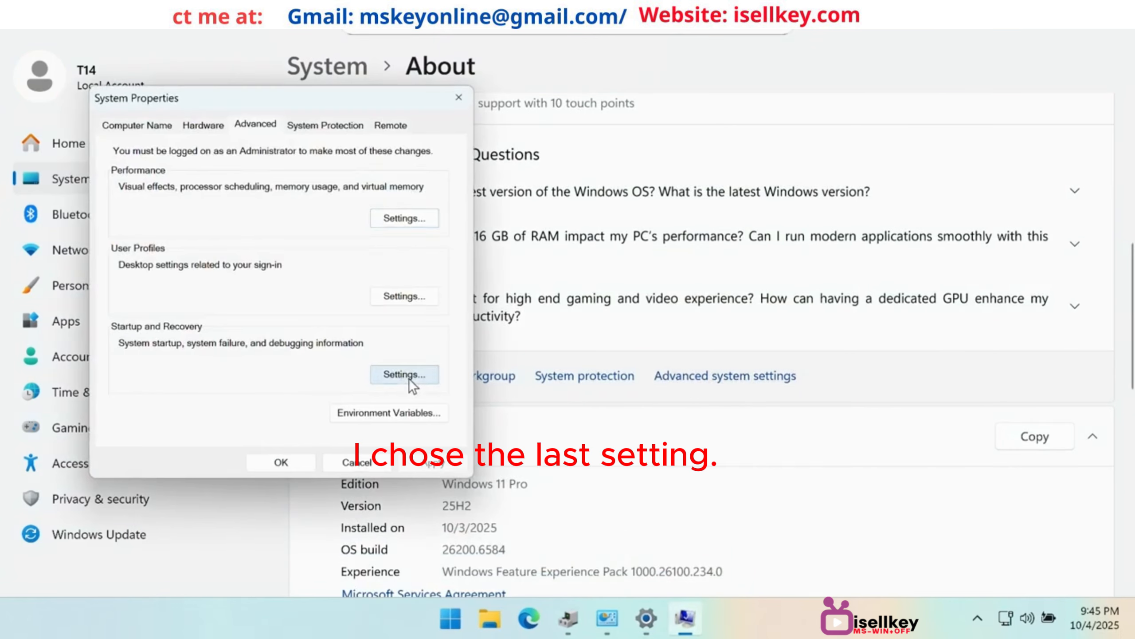
left_click(409, 375)
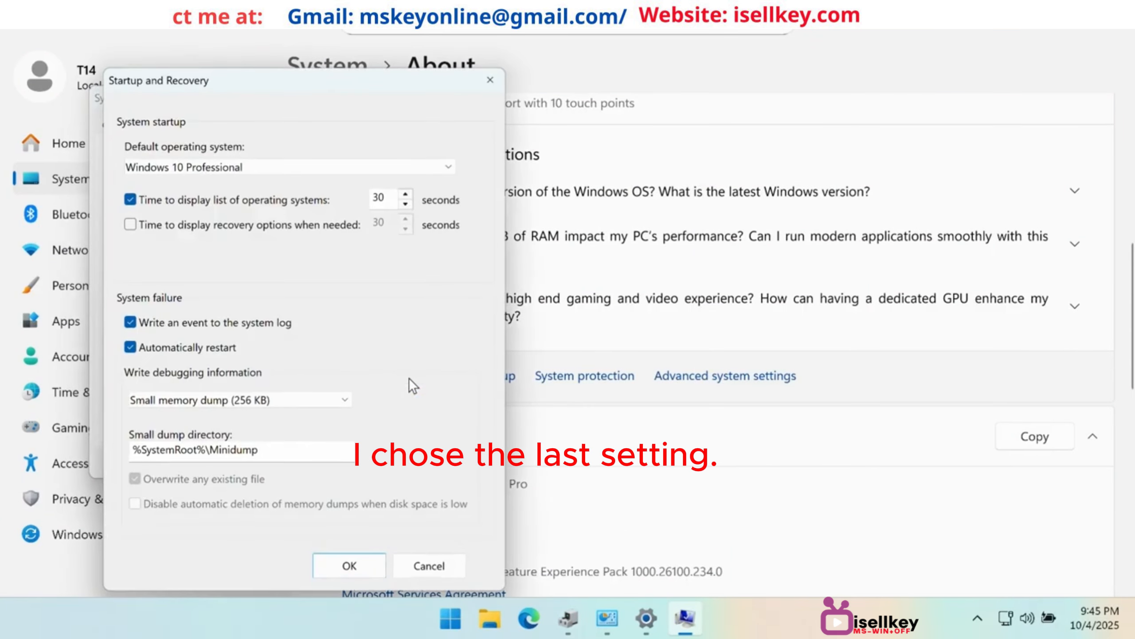
left_click(243, 202)
left_click(356, 567)
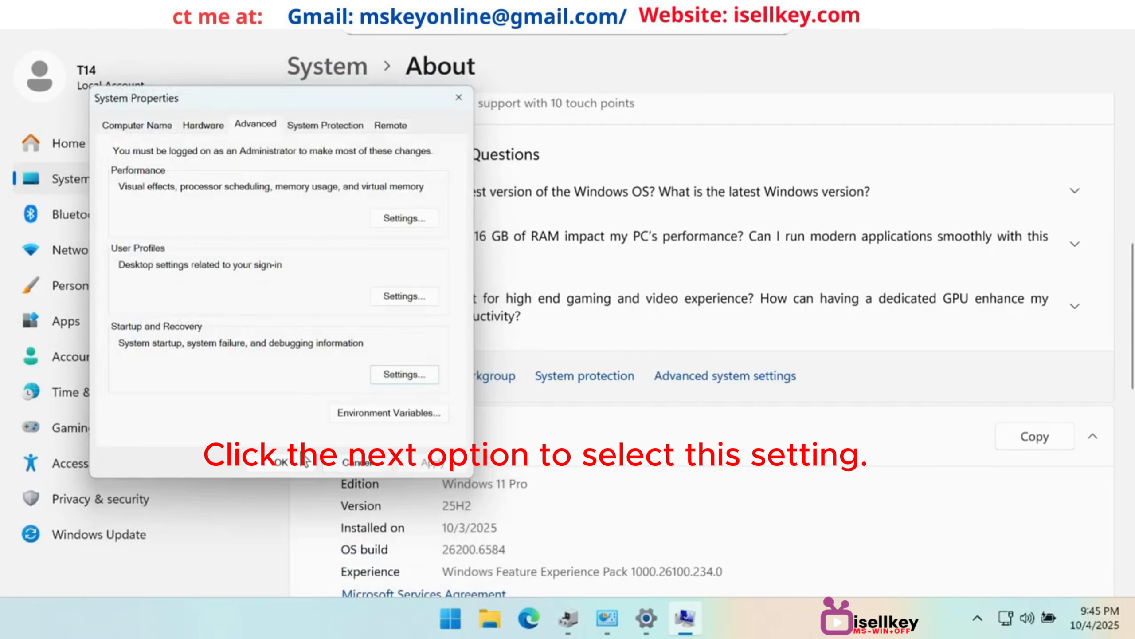
Step: Adjust visual effects for best performance, keeping only Smooth edges of screen fonts and Show thumbnails instead of icons, and apply
left_click(403, 223)
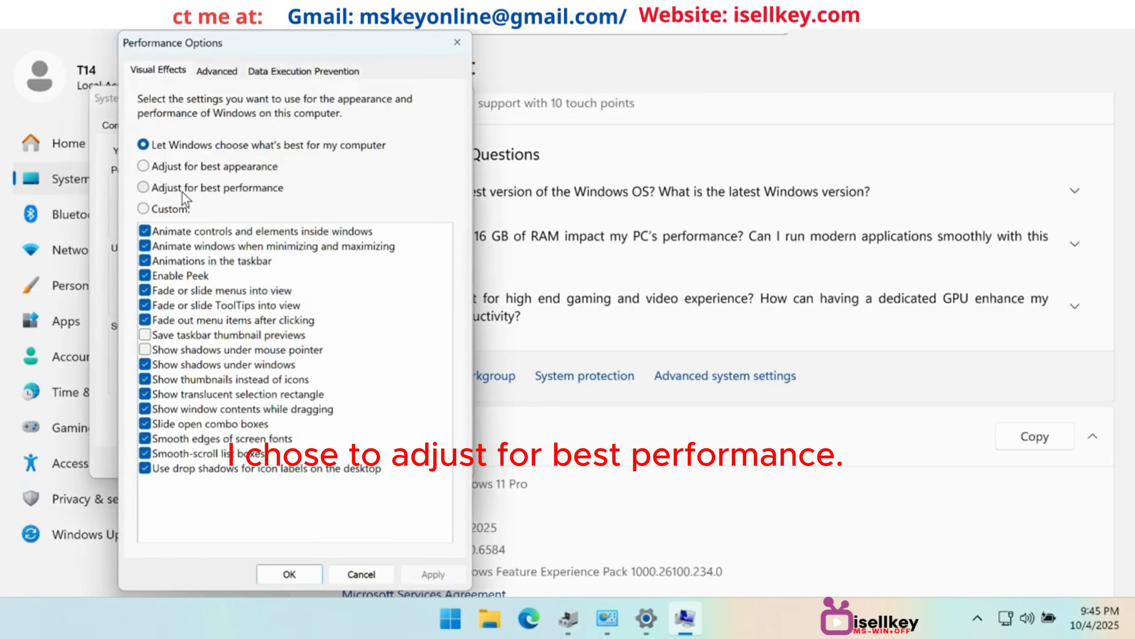
left_click(207, 190)
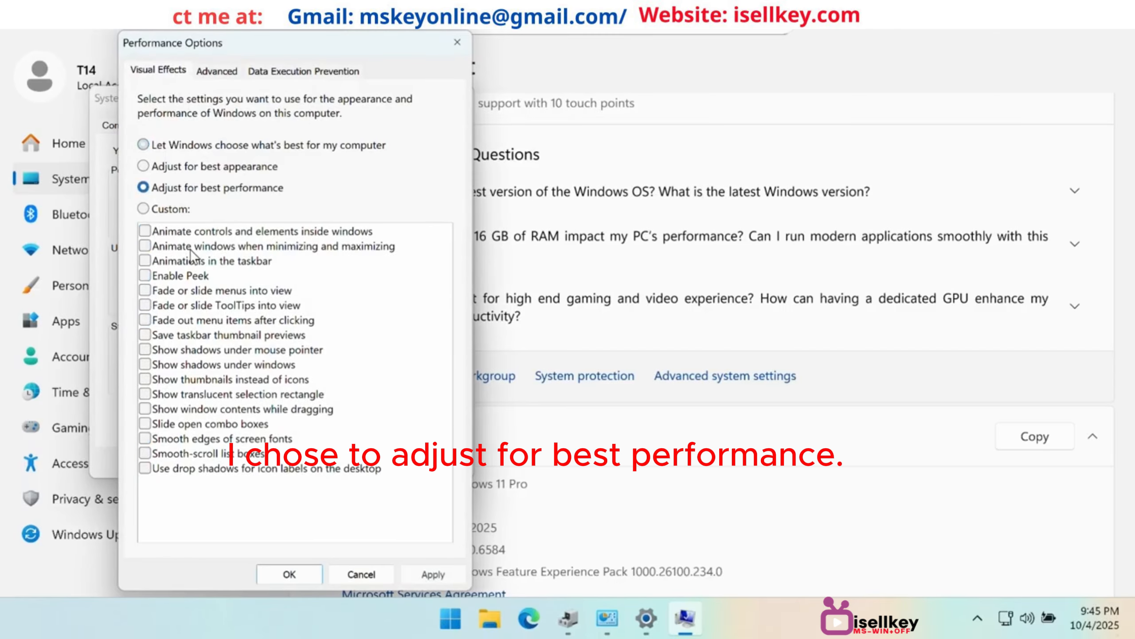
left_click(192, 439)
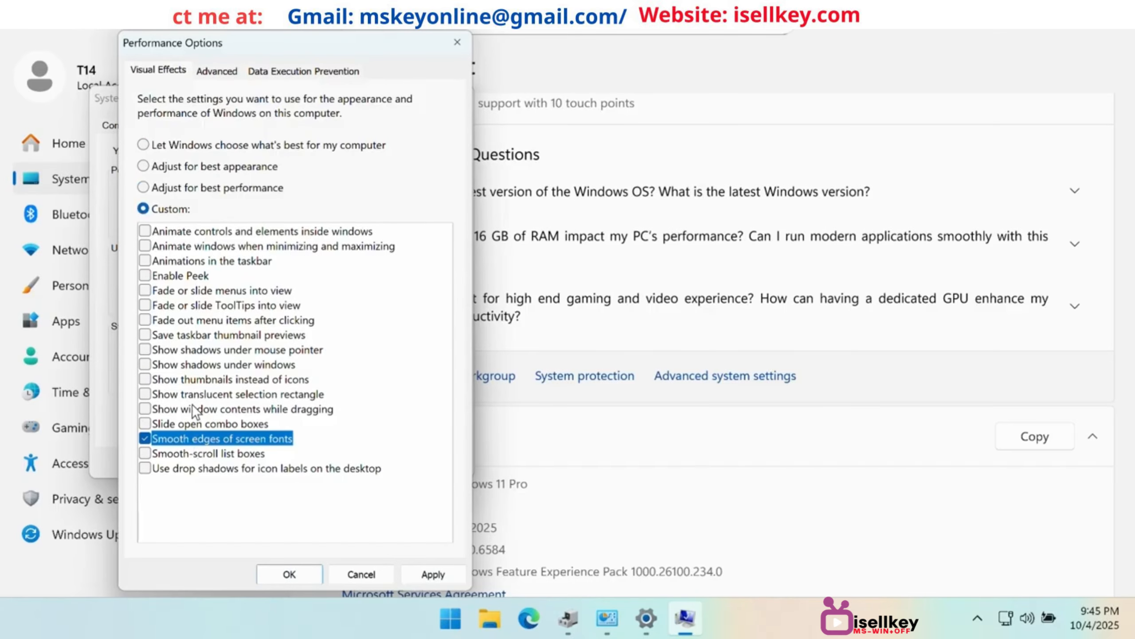
left_click(205, 380)
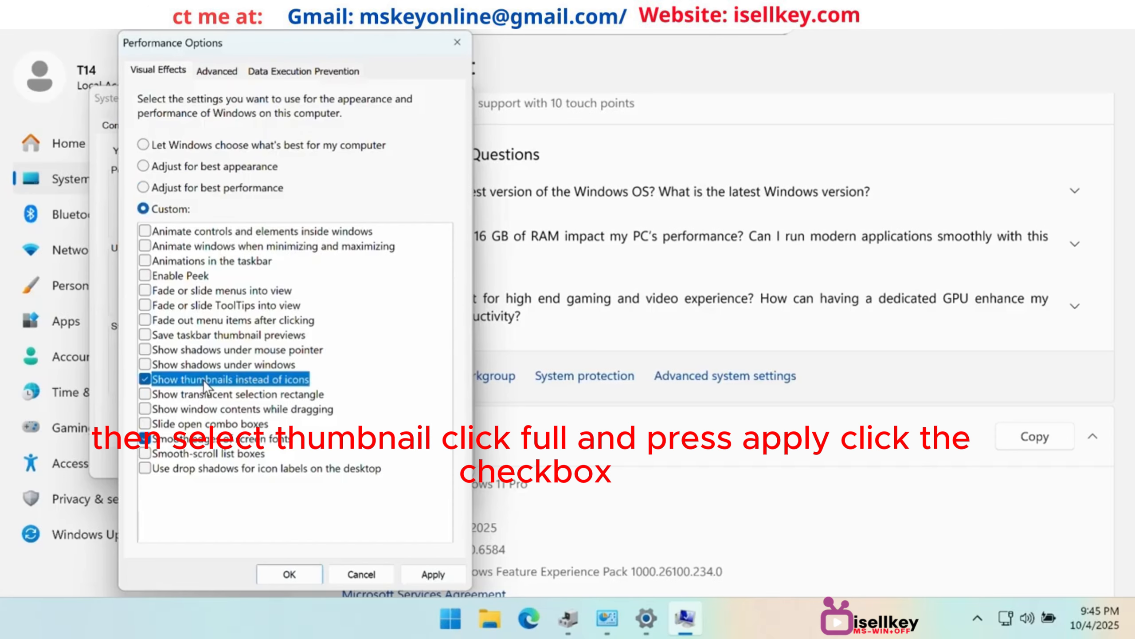
left_click(432, 574)
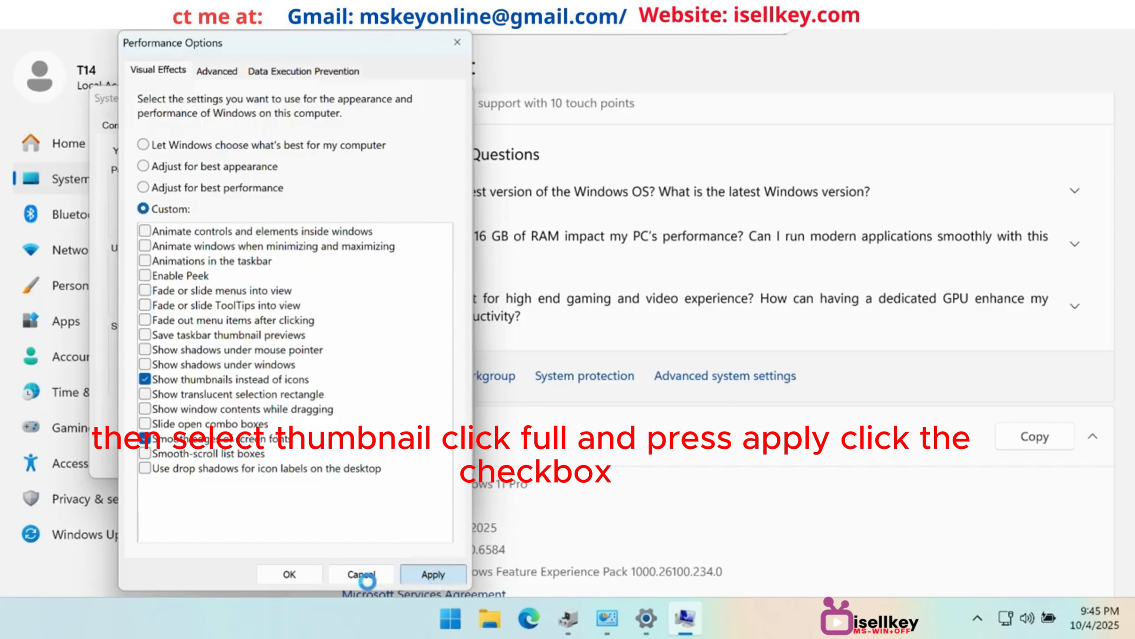
left_click(303, 579)
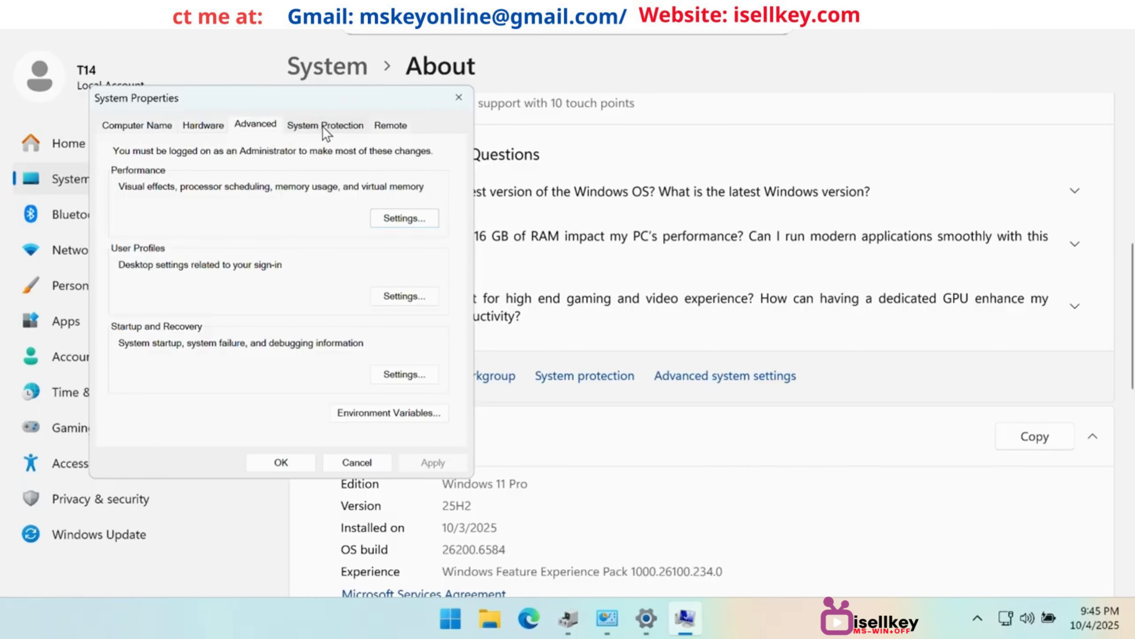
Step: Check the System Protection status of the Windows (C:) drive, then close System Properties and Settings
left_click(333, 128)
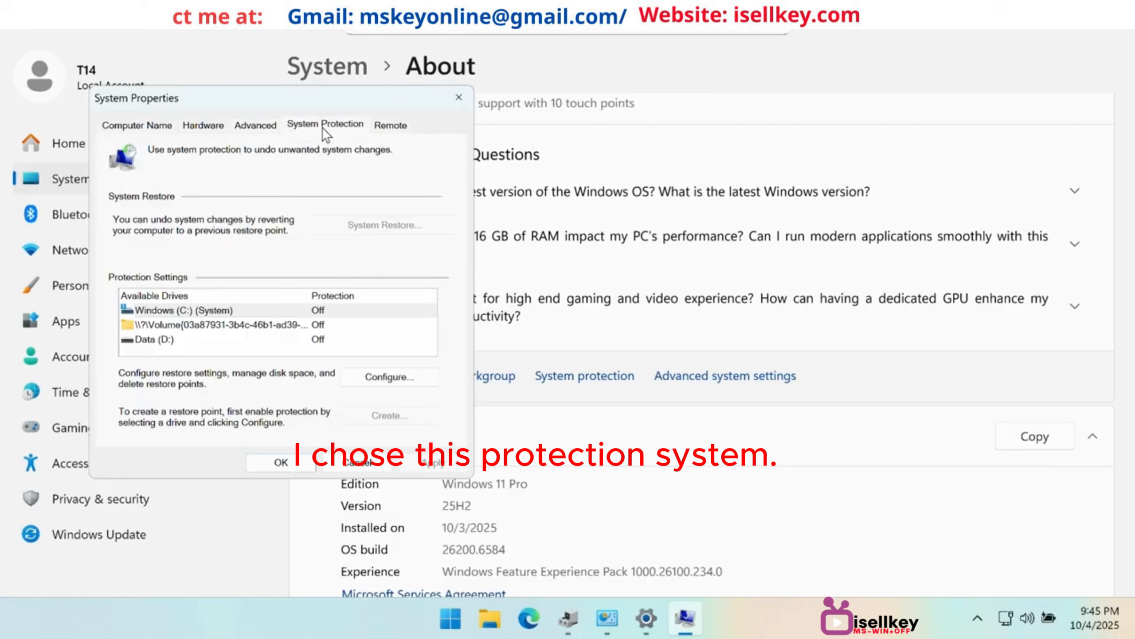
left_click(183, 311)
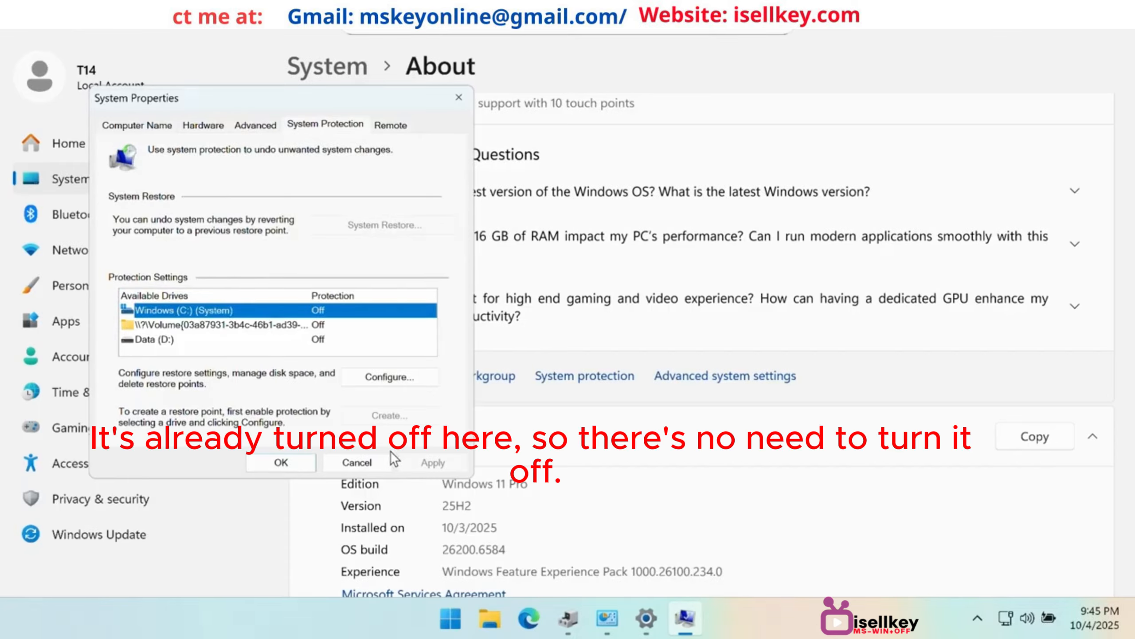
left_click(305, 461)
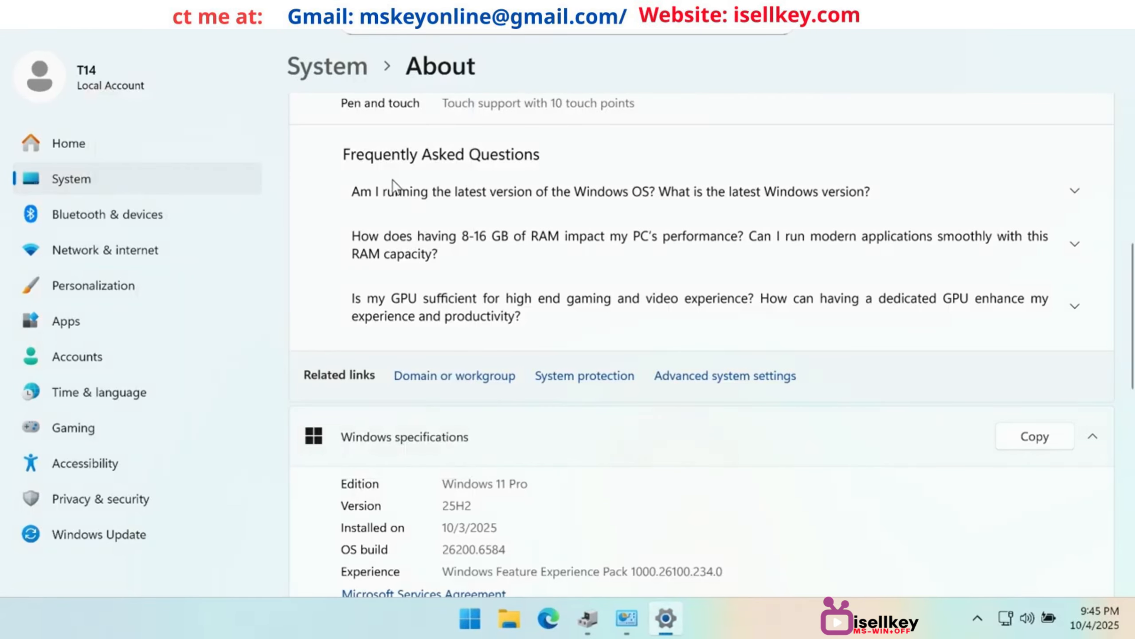
left_click(1118, 34)
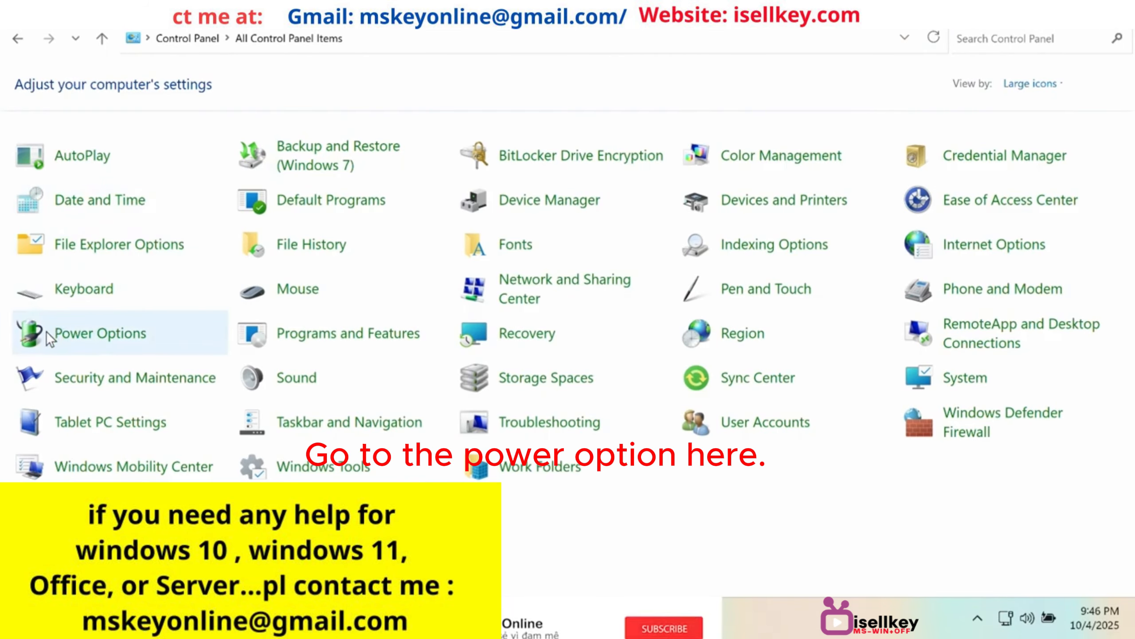
Step: Edit the Balanced power plan so the display turns off Never, both on battery and plugged in
left_click(93, 344)
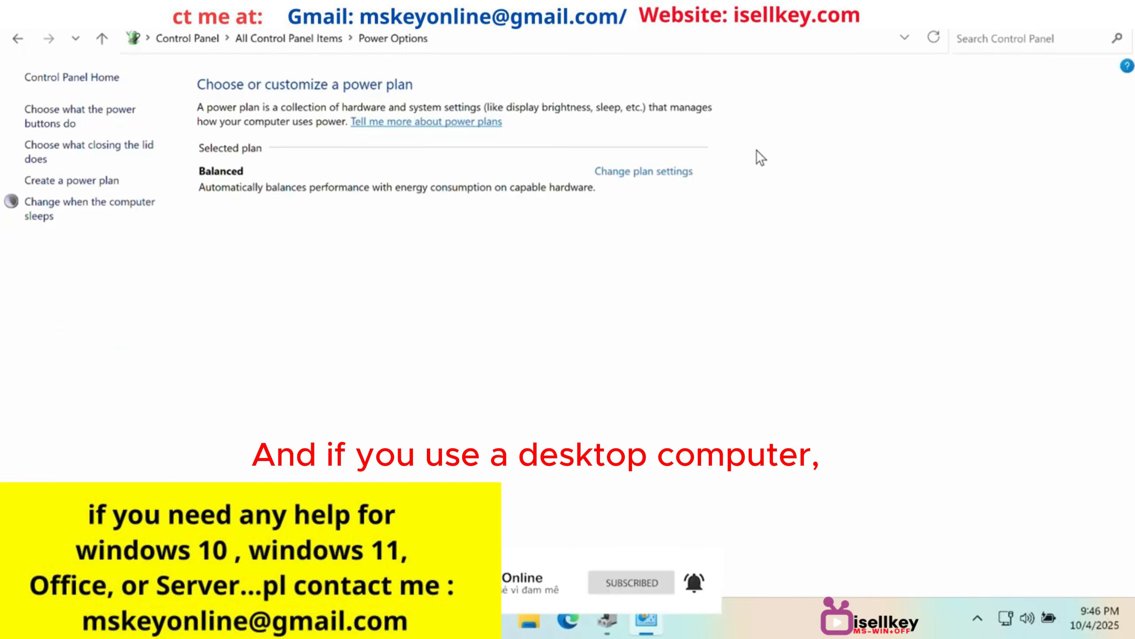
left_click(681, 172)
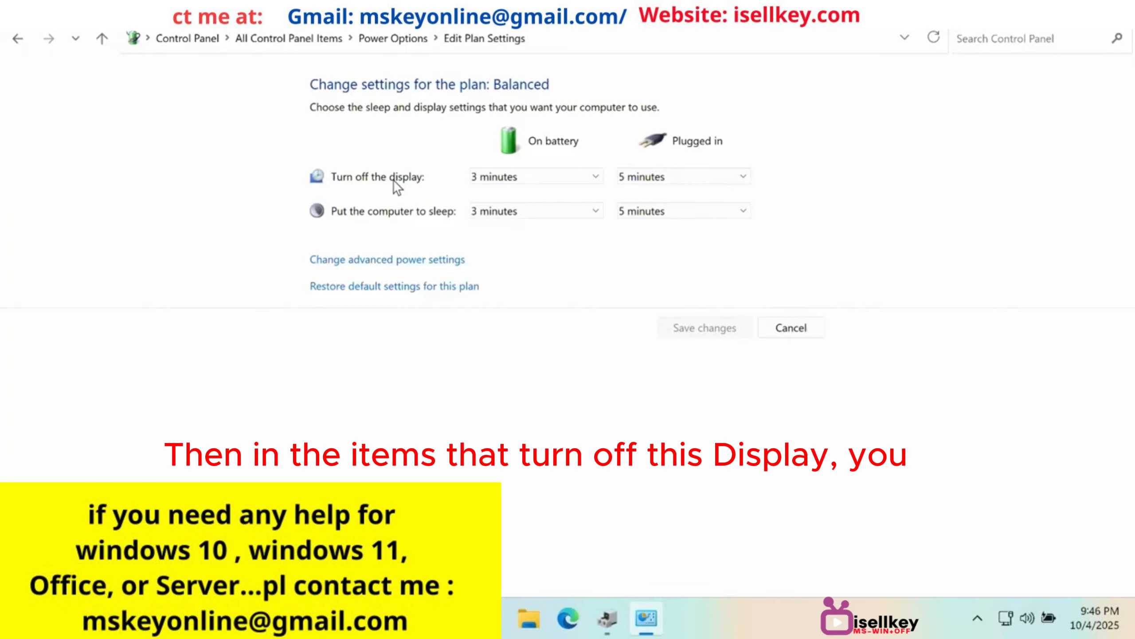
left_click(513, 181)
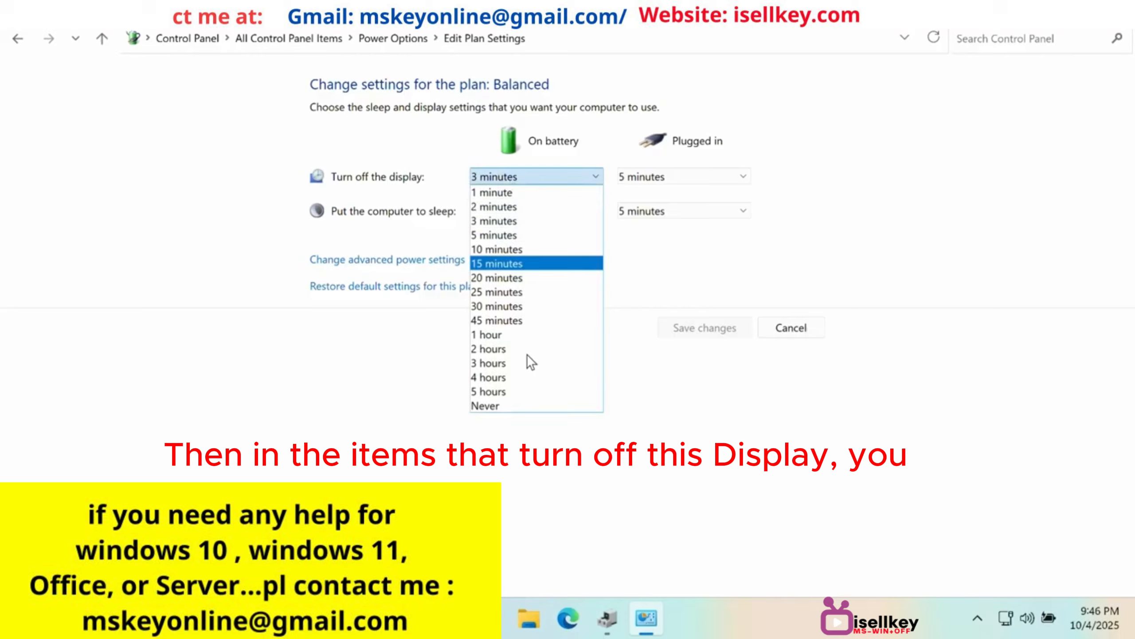
left_click(521, 407)
left_click(706, 181)
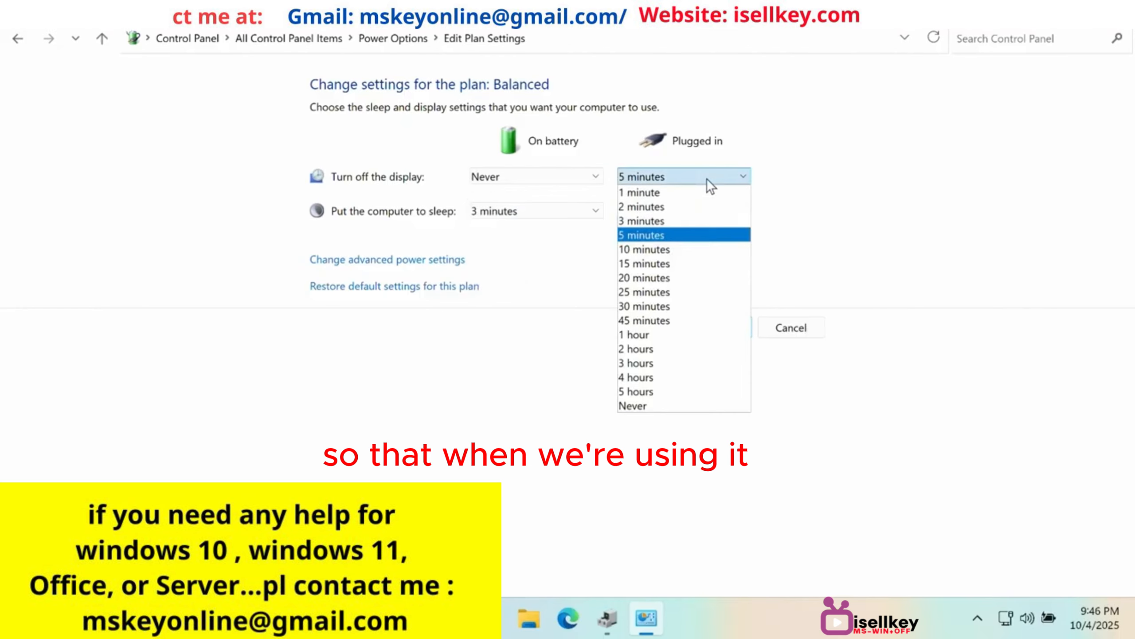
left_click(672, 403)
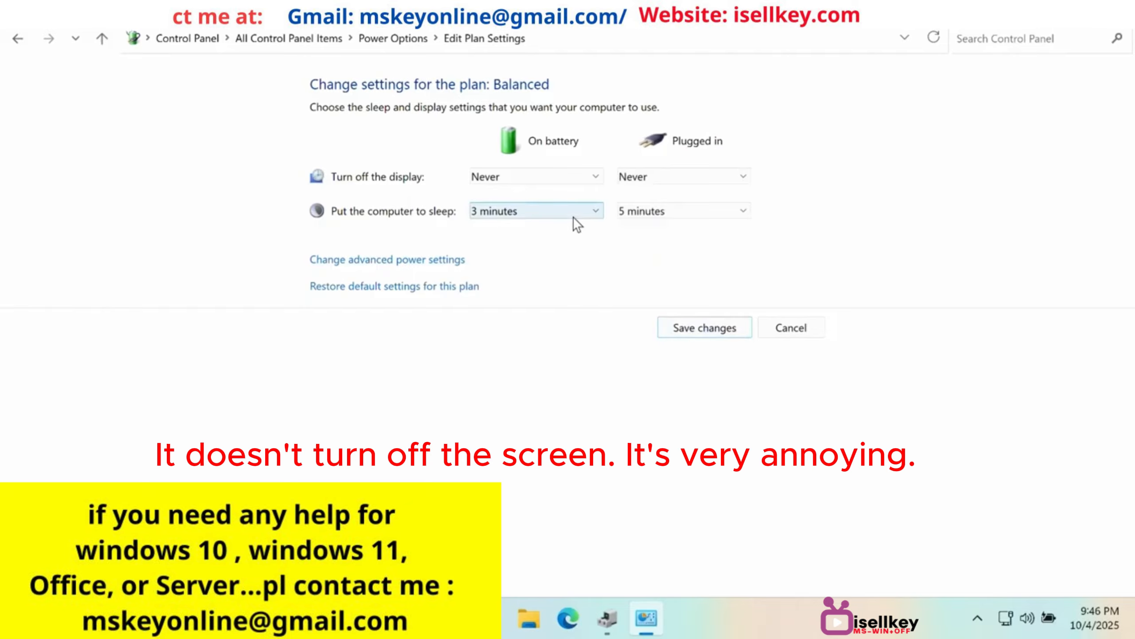
Step: Set the computer's sleep time to Never on battery and plugged in, save the plan changes and close Control Panel
left_click(529, 211)
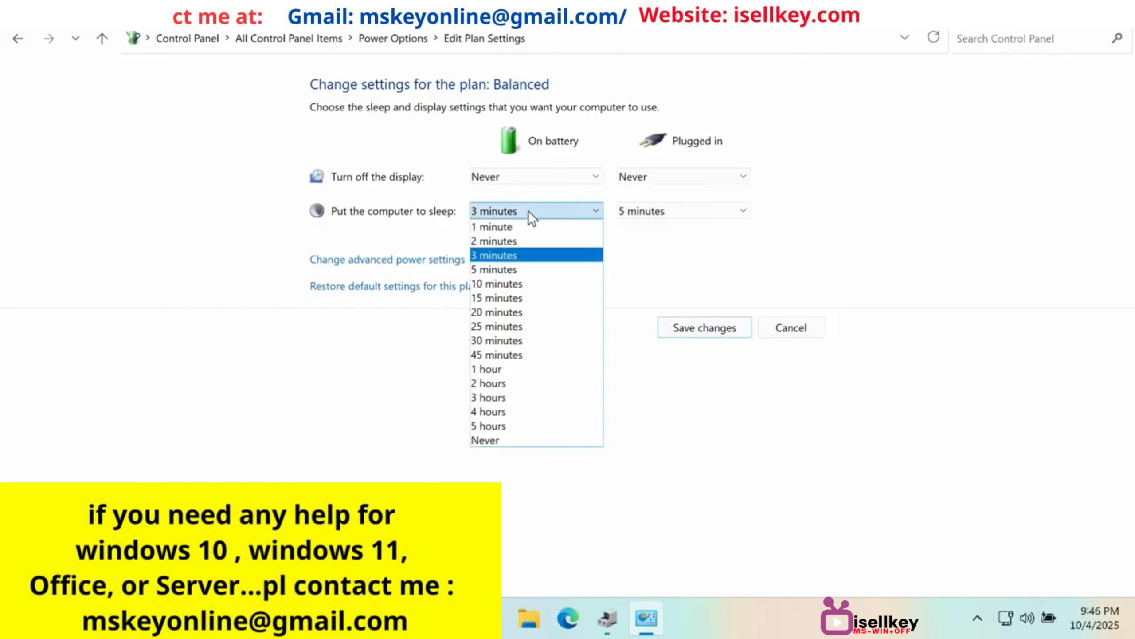
left_click(514, 440)
left_click(661, 212)
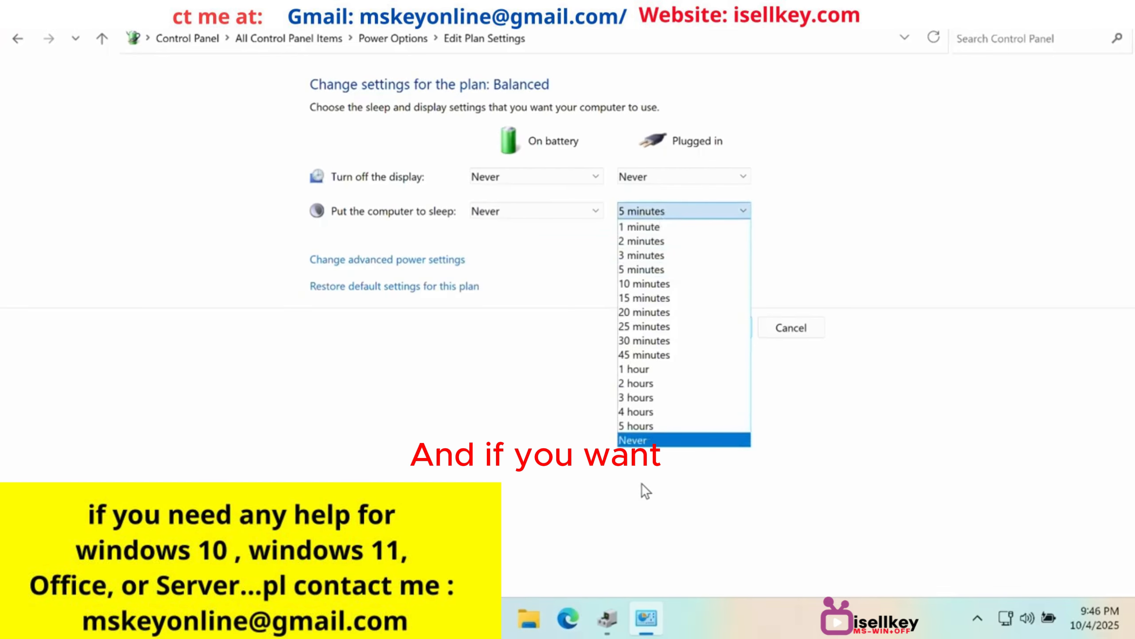
left_click(649, 441)
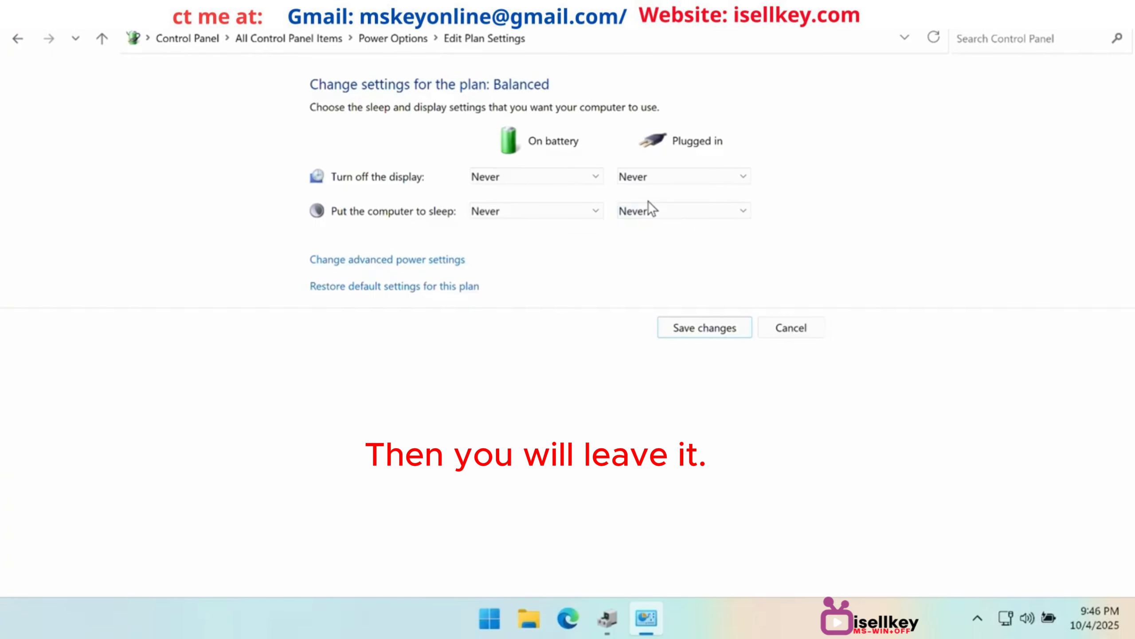
left_click(718, 330)
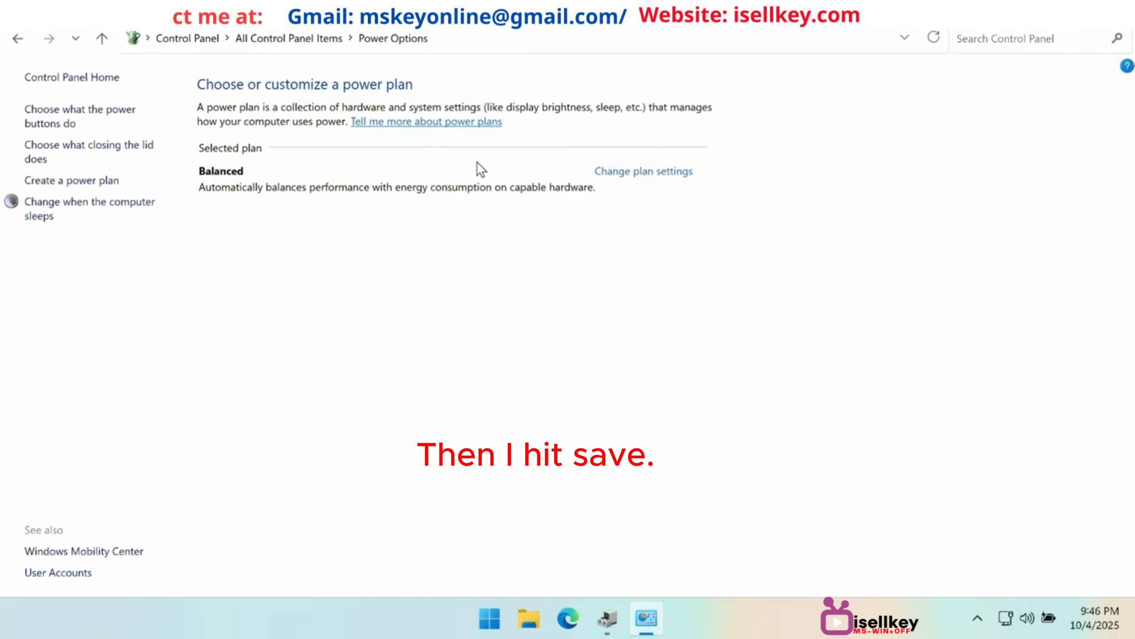
left_click(308, 45)
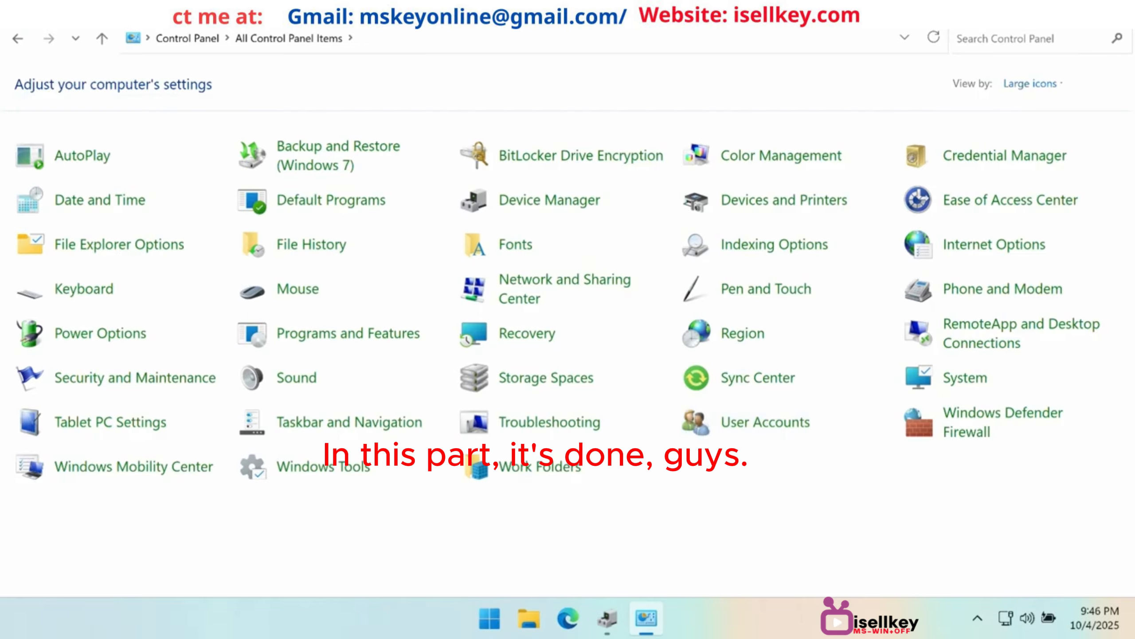
left_click(1117, 9)
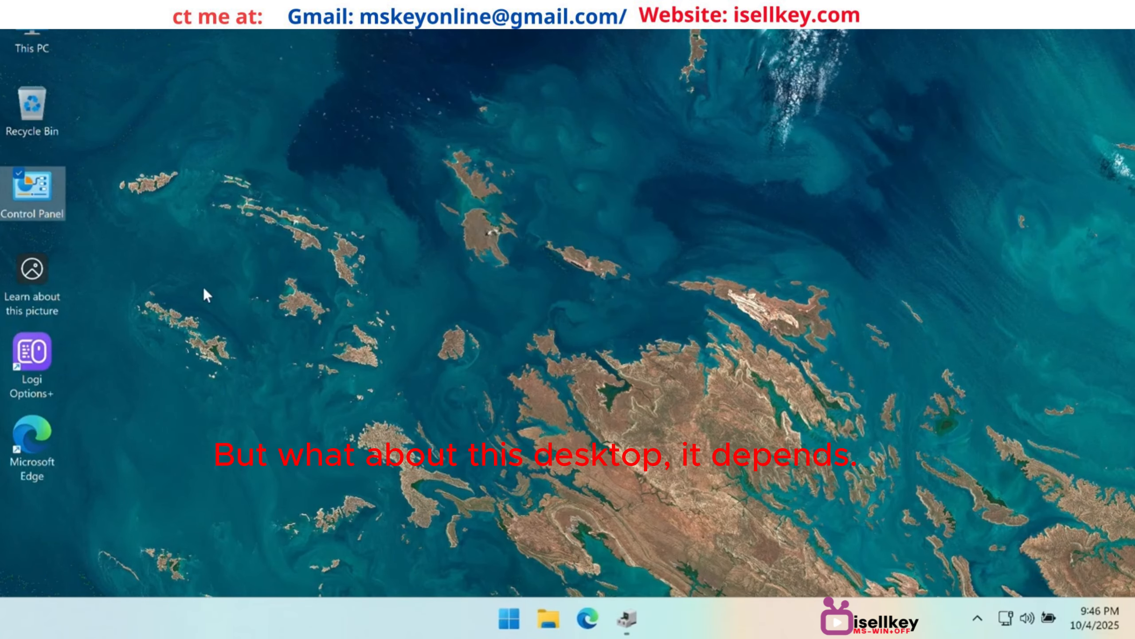
Step: Personalize the desktop background as a solid dark slate grey color and close Settings
left_click(236, 127)
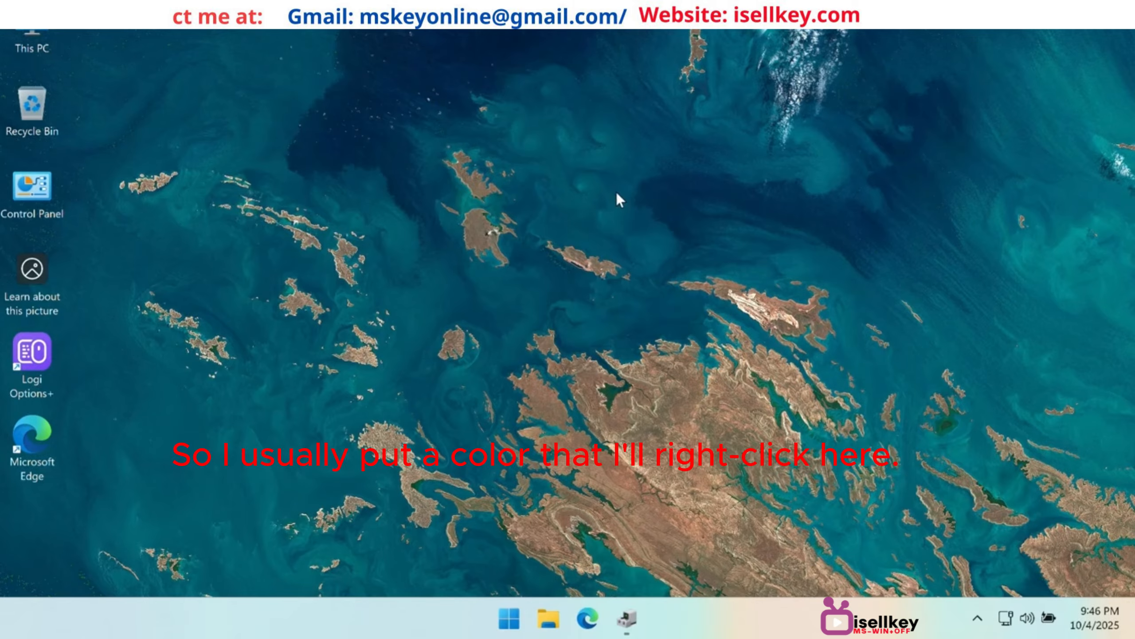
right_click(634, 164)
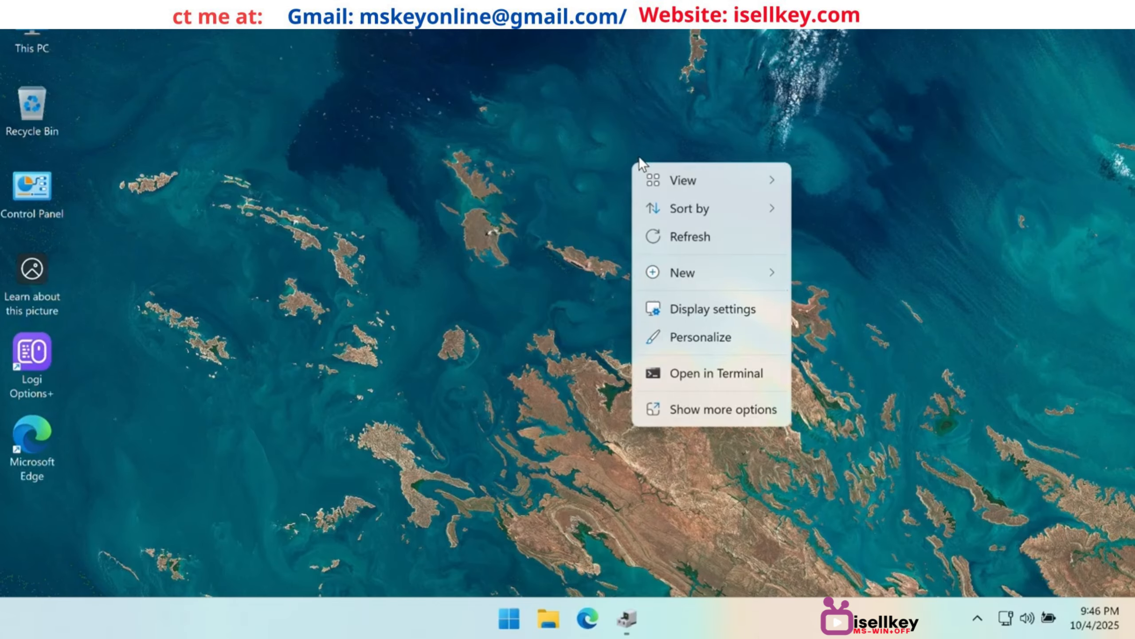
left_click(692, 339)
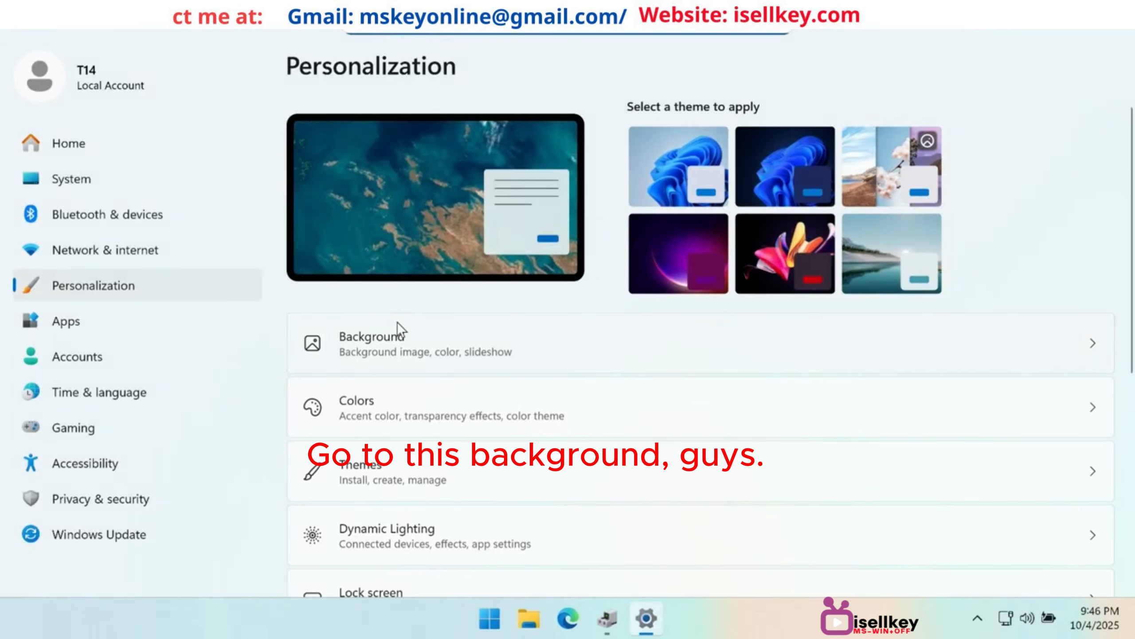
left_click(452, 343)
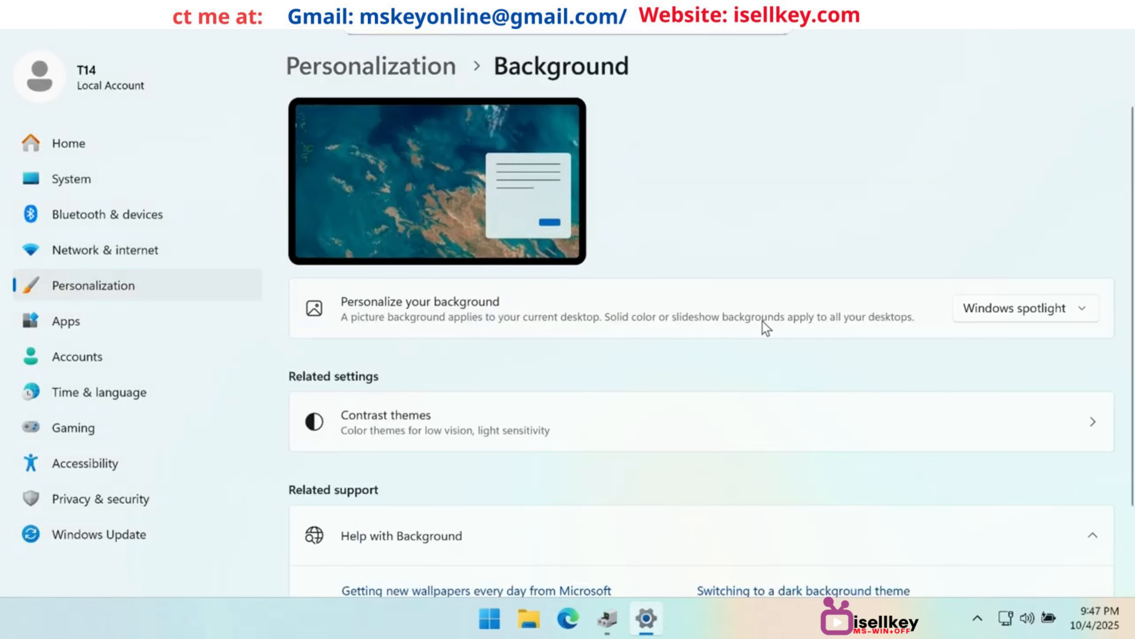
left_click(1004, 307)
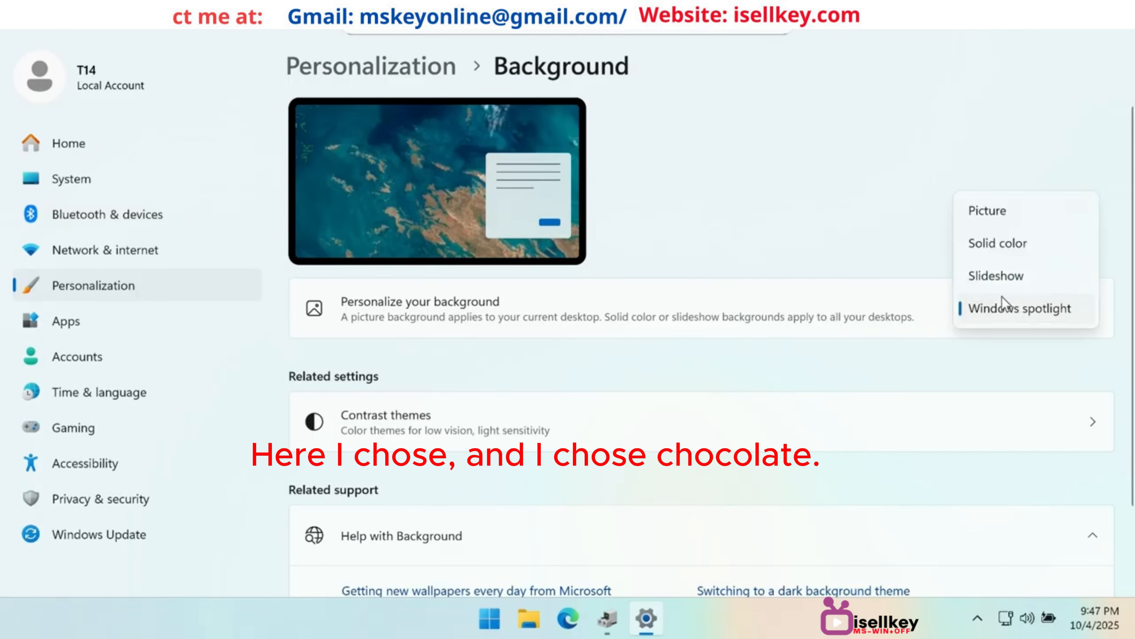
left_click(984, 245)
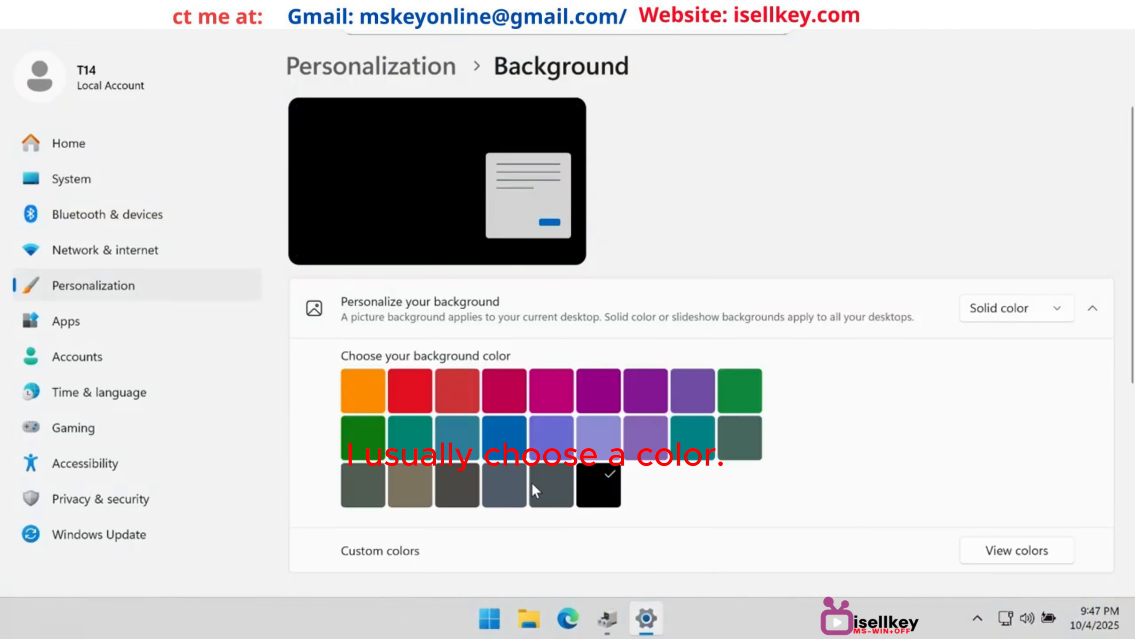
left_click(548, 490)
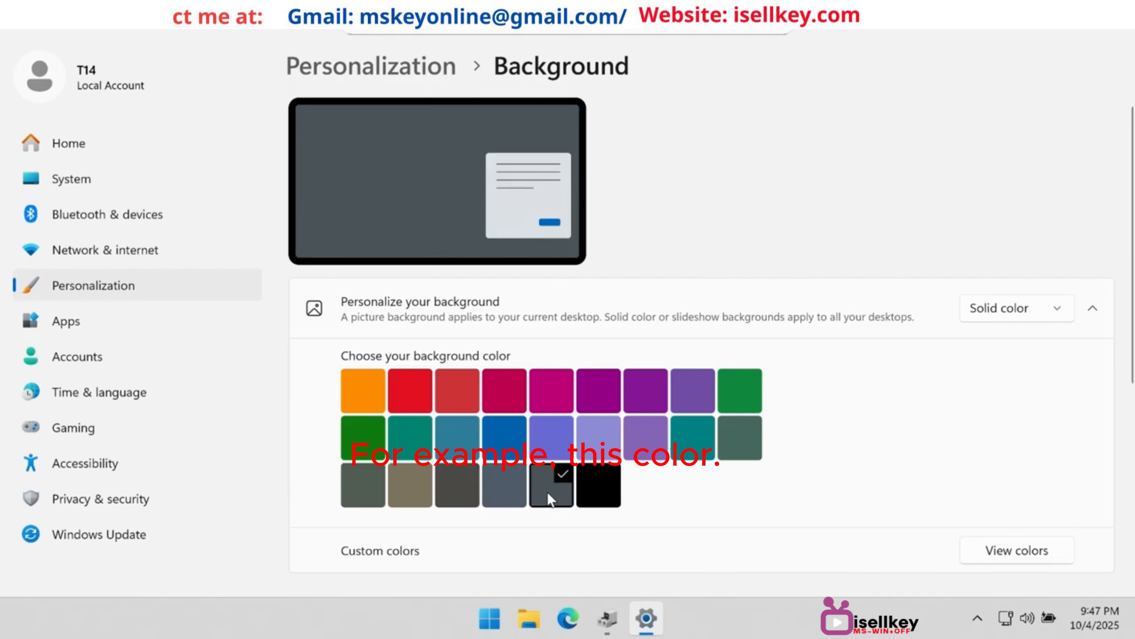
left_click(1119, 11)
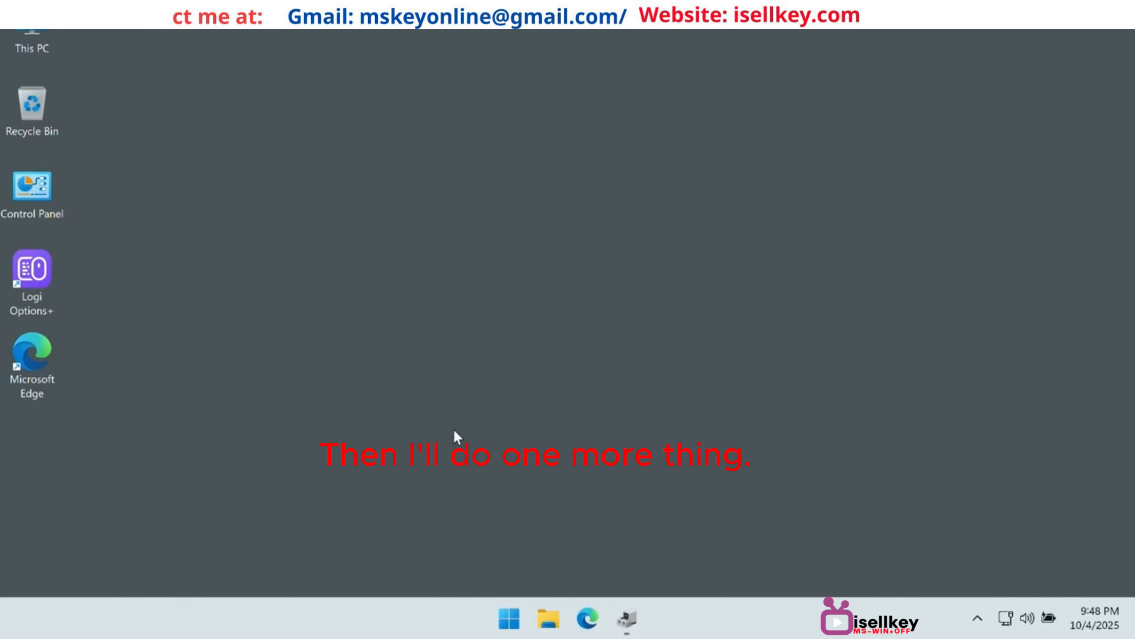
Step: Disable the LogiLDA.DLL, msedge and SecurityHealthSystray startup apps in Task Manager, then close it
right_click(371, 622)
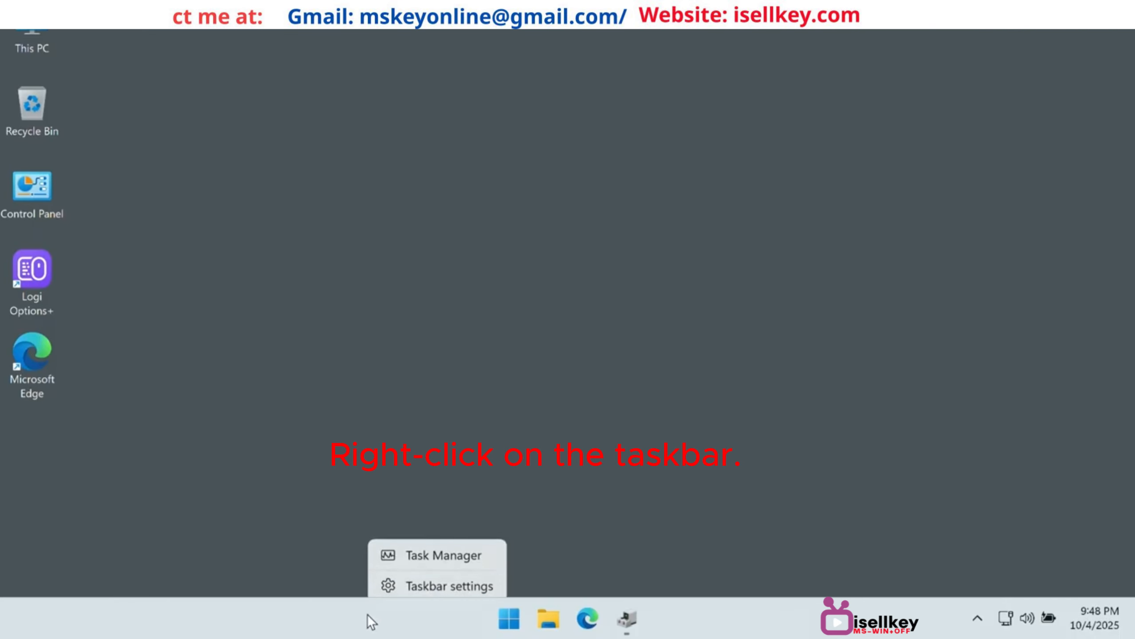
left_click(457, 557)
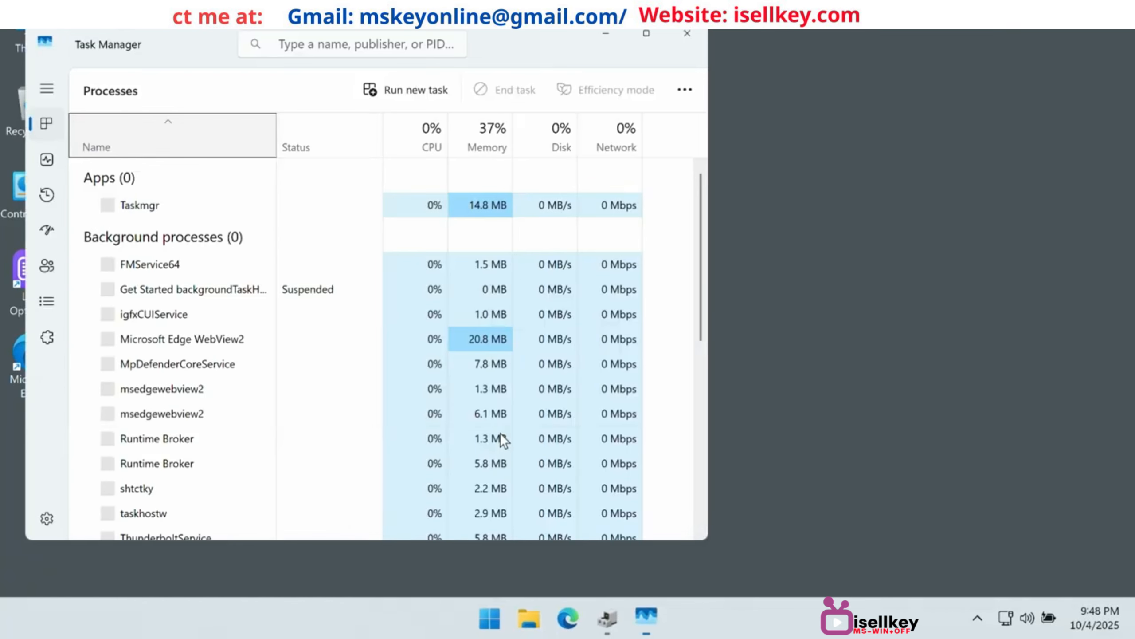
left_click(46, 230)
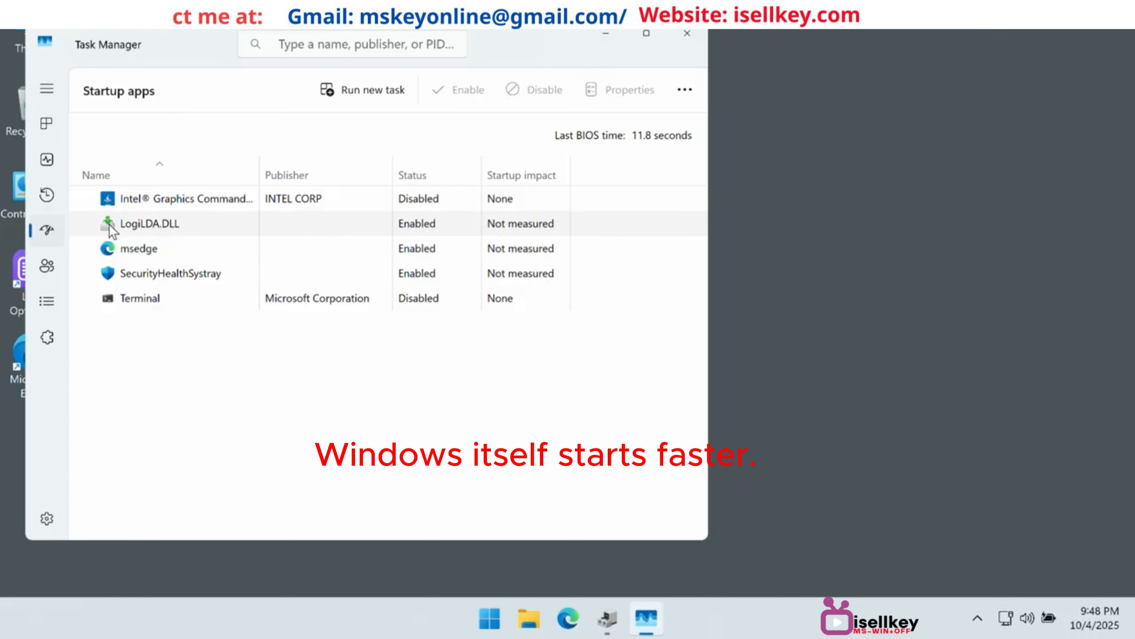
right_click(295, 224)
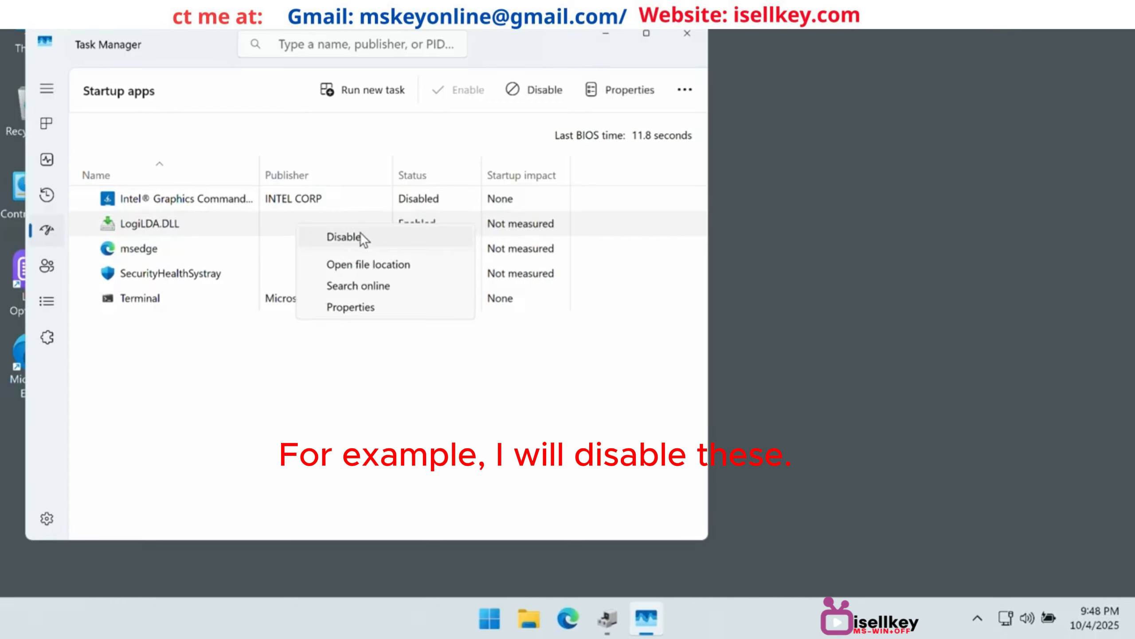
left_click(358, 234)
right_click(425, 251)
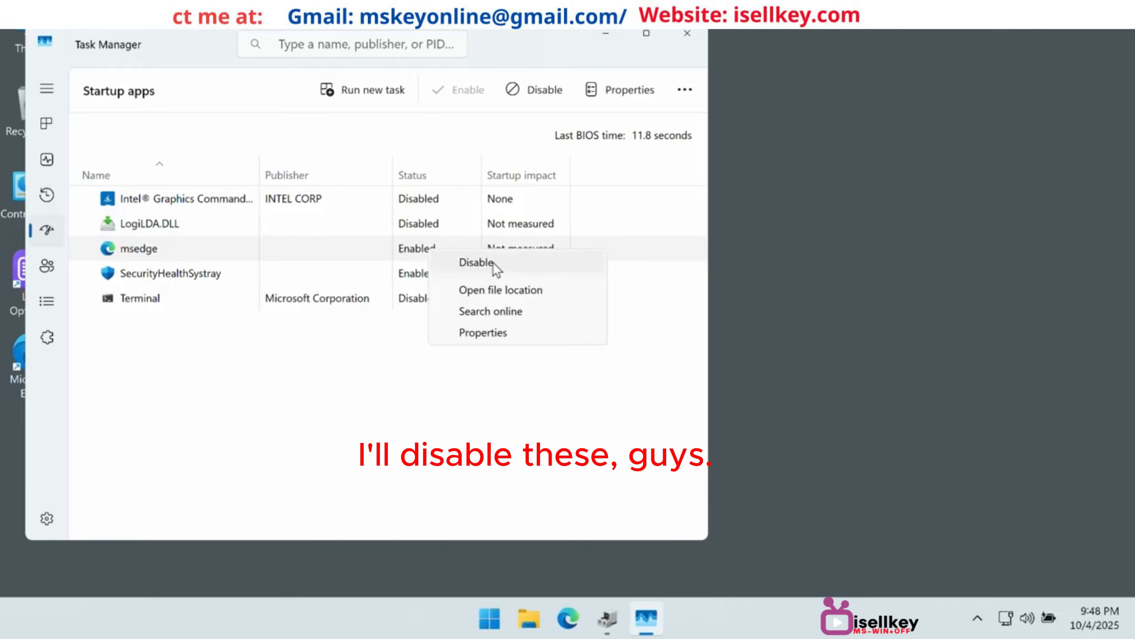
left_click(491, 262)
right_click(408, 275)
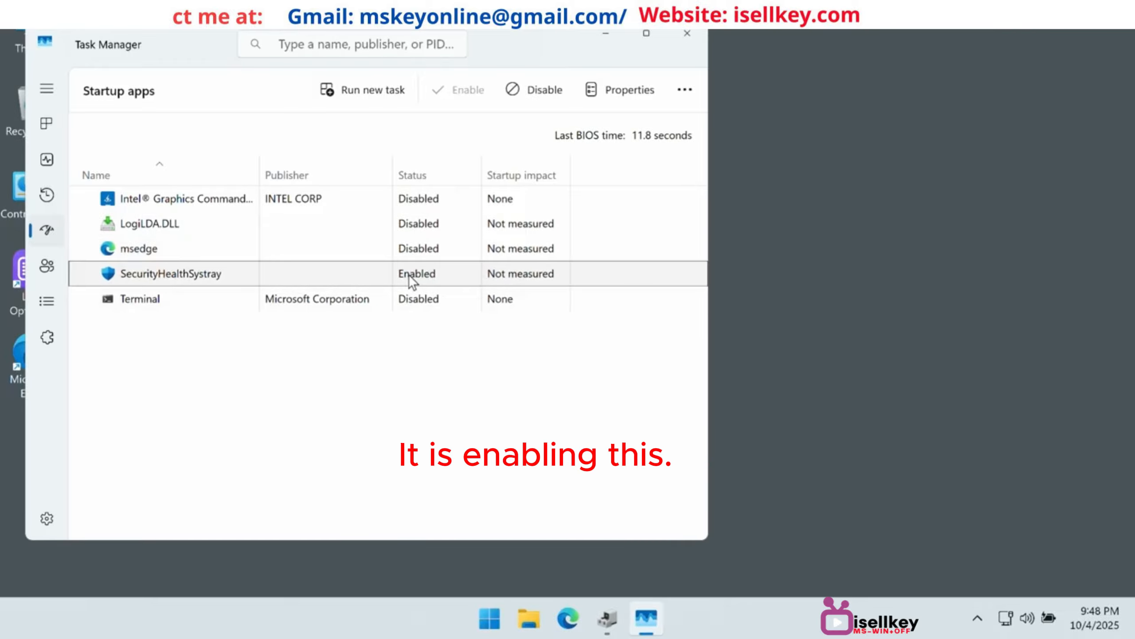
key("Escape")
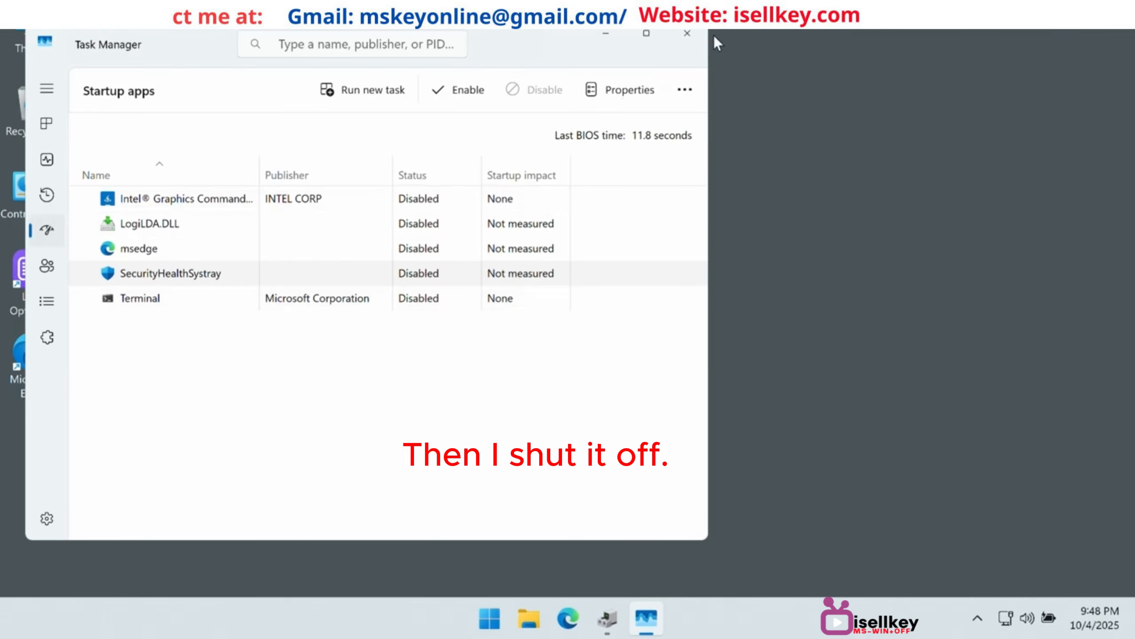
left_click(701, 40)
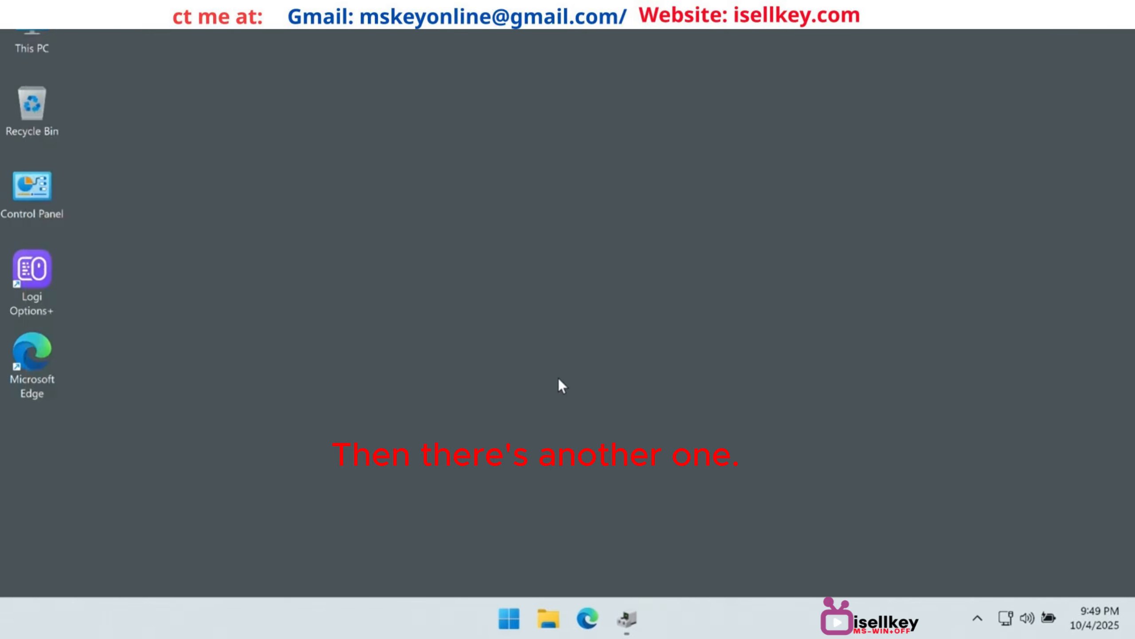
Step: View the drives under This PC in a maximized File Explorer window, then close the window
left_click(553, 626)
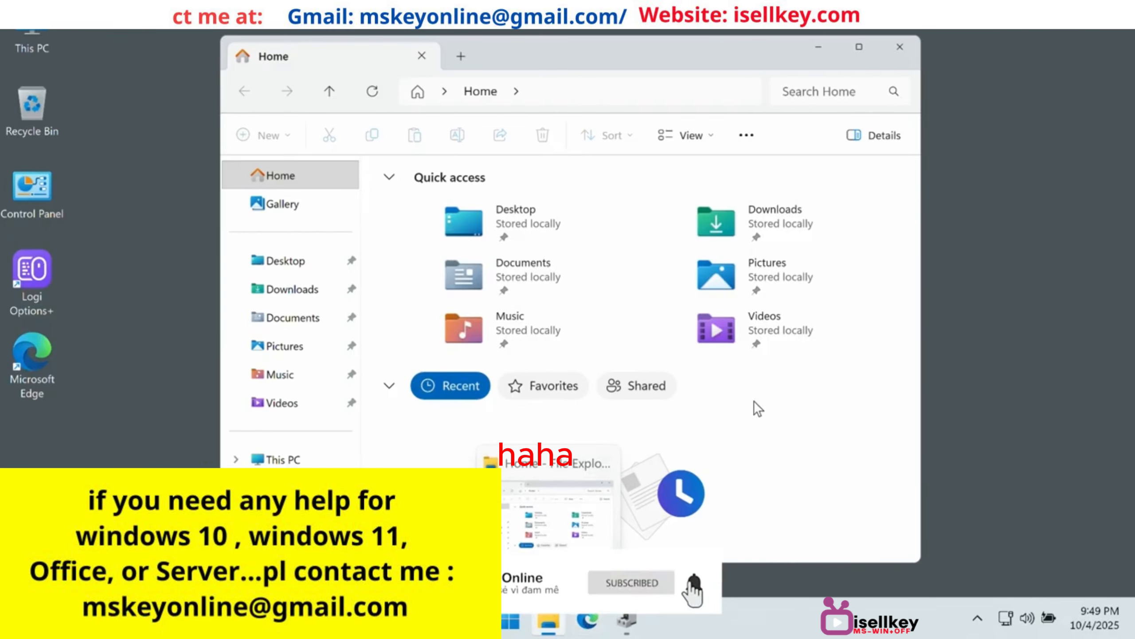
left_click(862, 51)
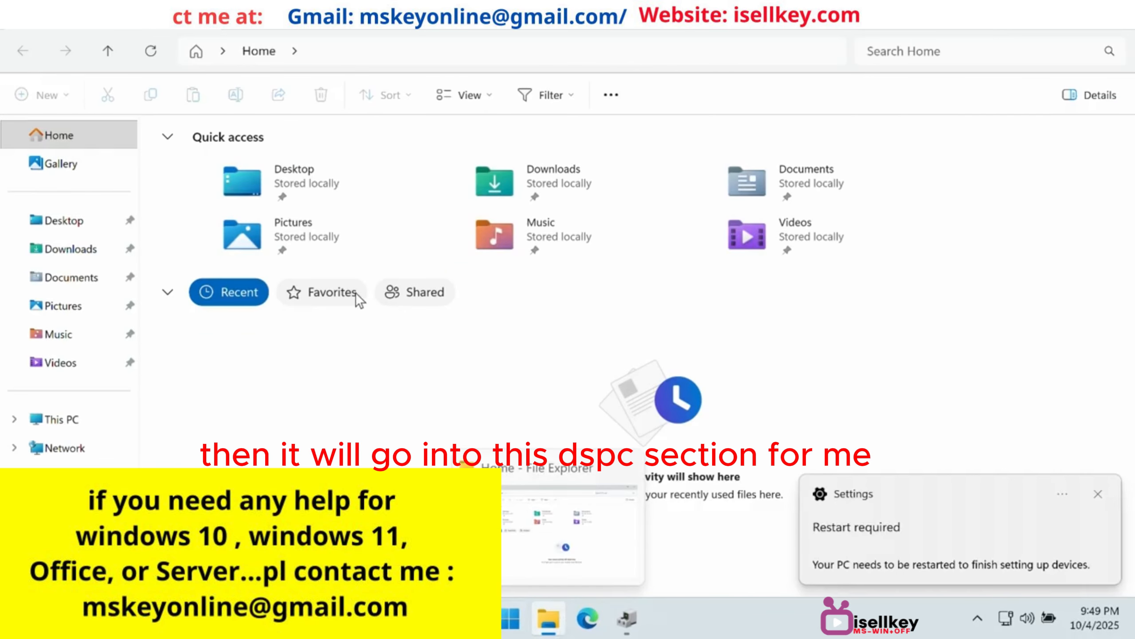
left_click(61, 423)
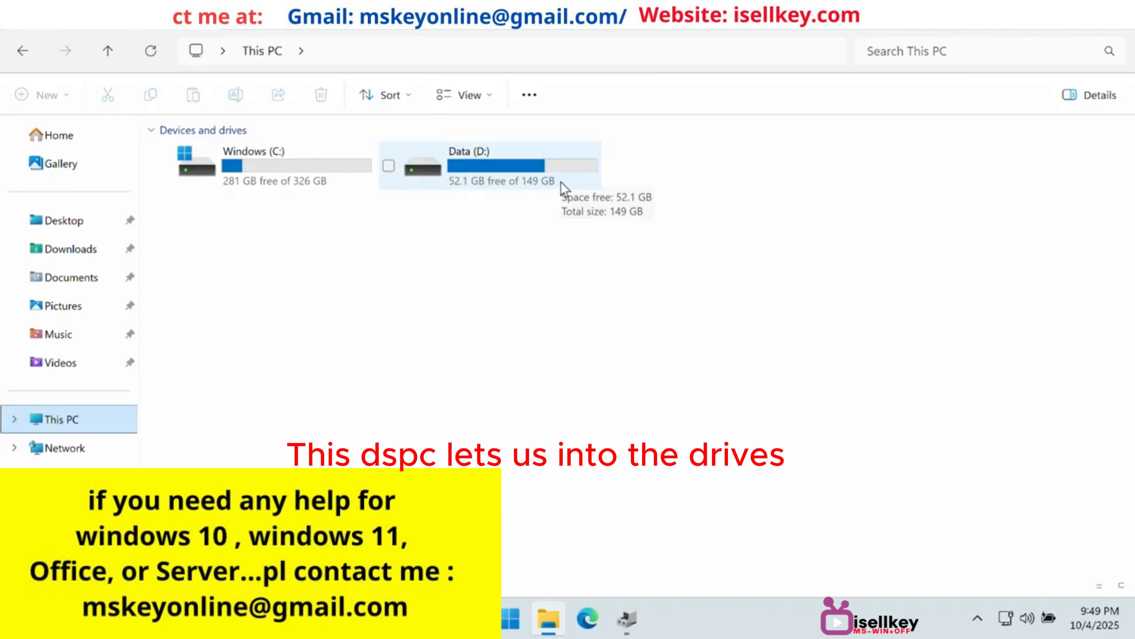
left_click(549, 619)
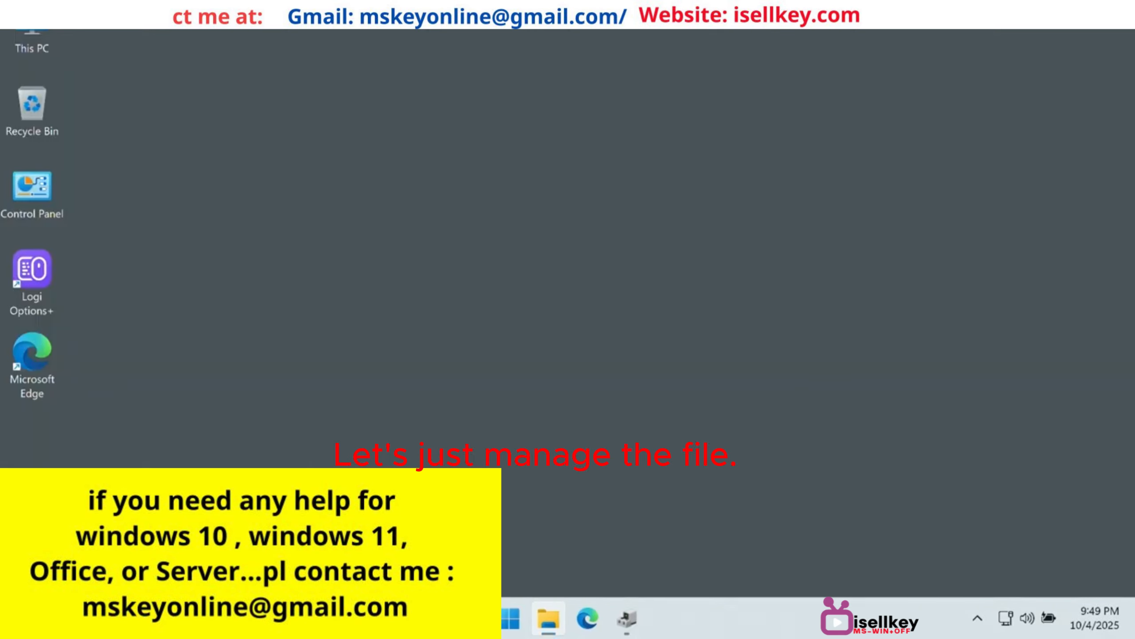
Step: Set File Explorer to open to This PC in Folder Options, apply the change, and reopen File Explorer to check it
left_click(555, 623)
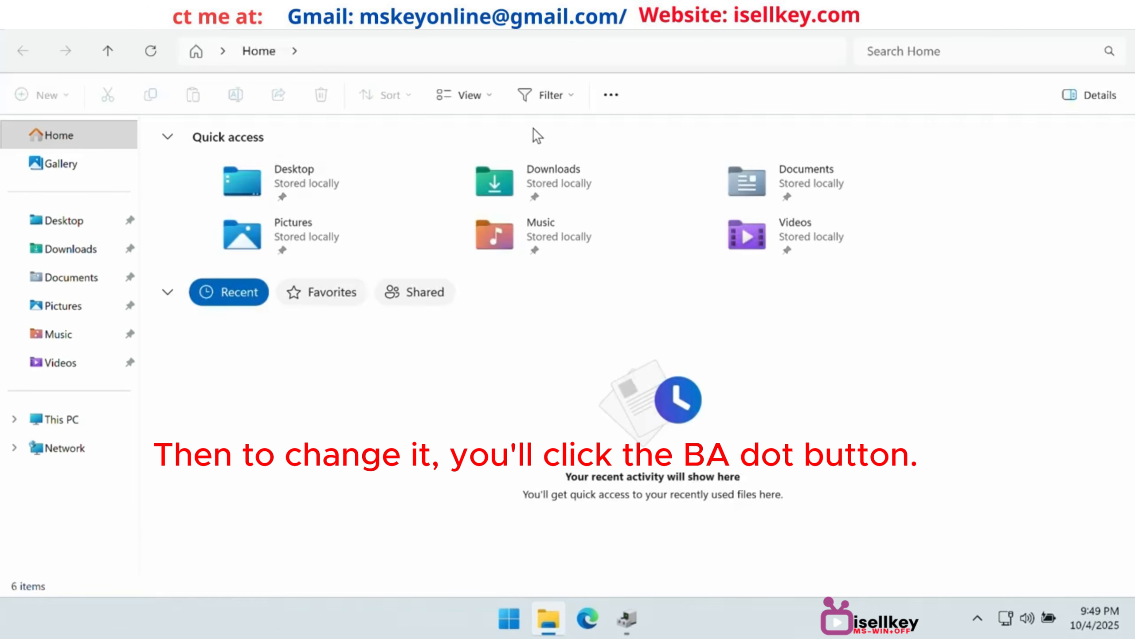
left_click(616, 103)
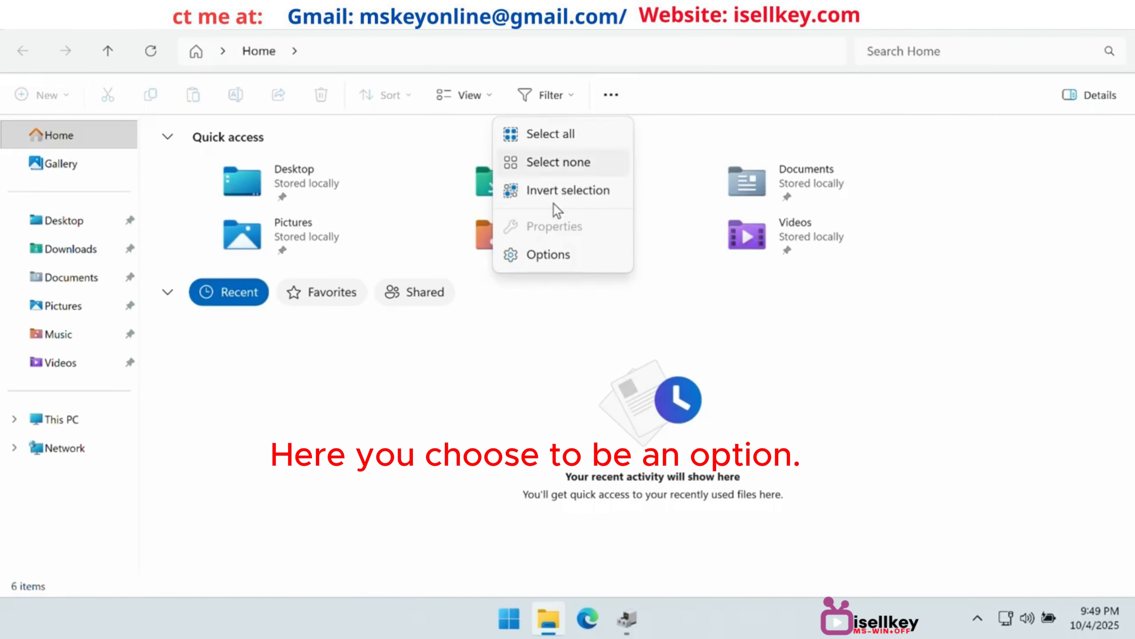
left_click(544, 253)
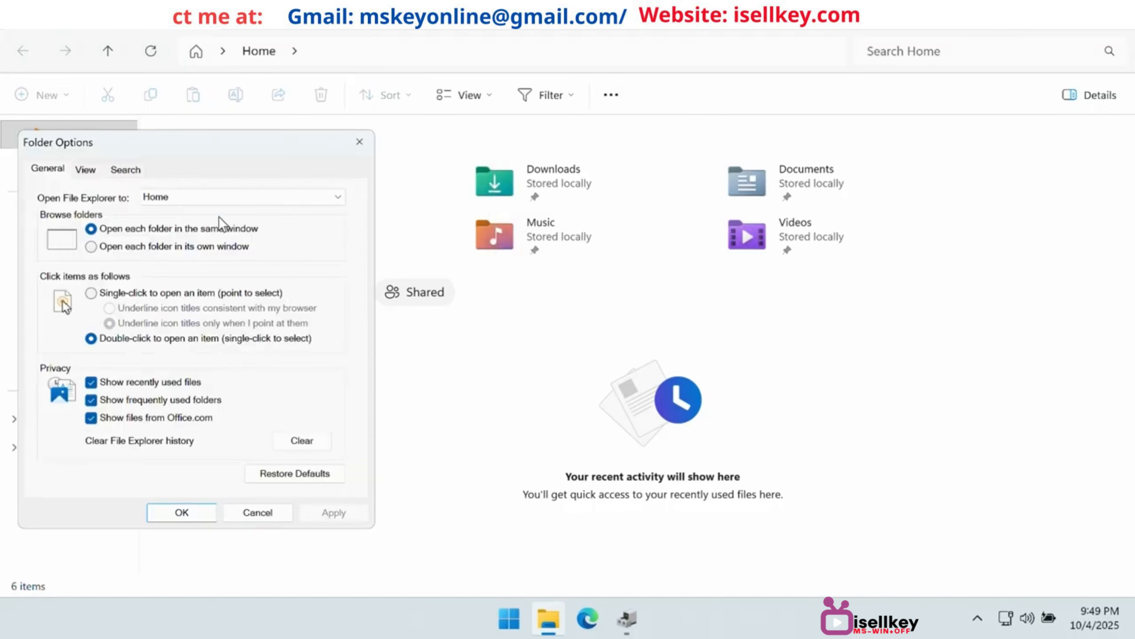
left_click(186, 199)
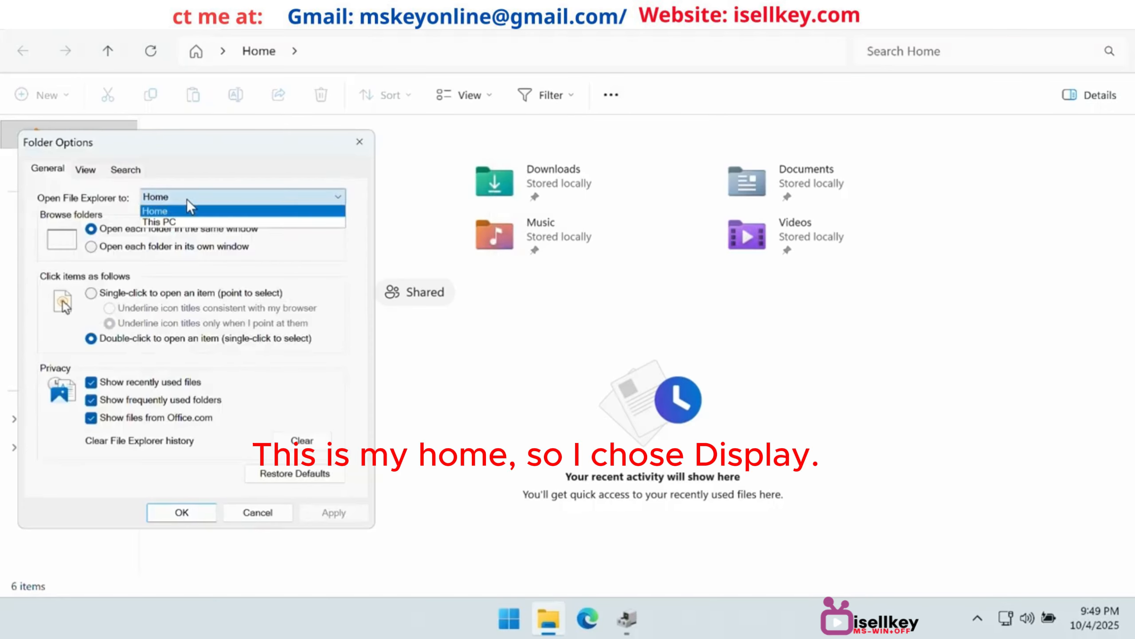
left_click(167, 222)
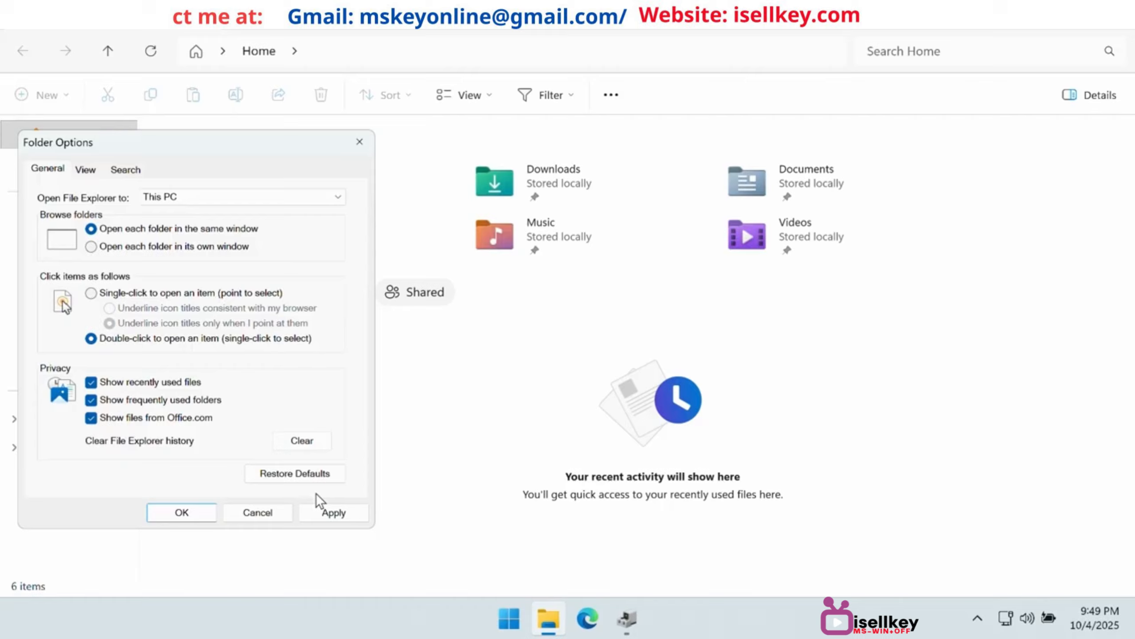
left_click(326, 515)
left_click(188, 520)
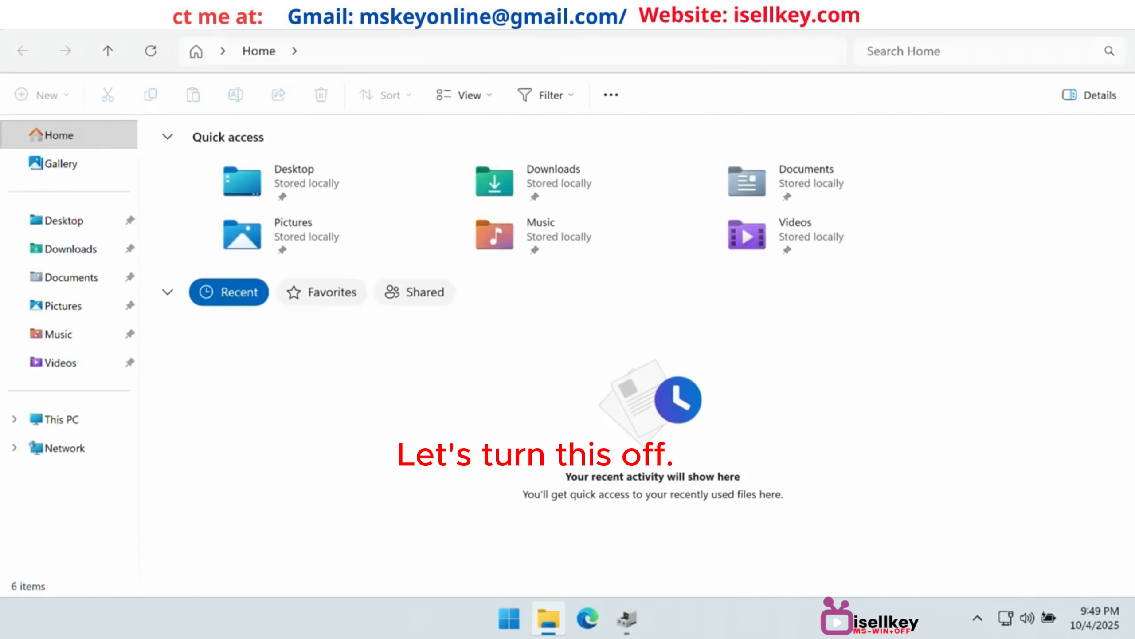
left_click(1116, 14)
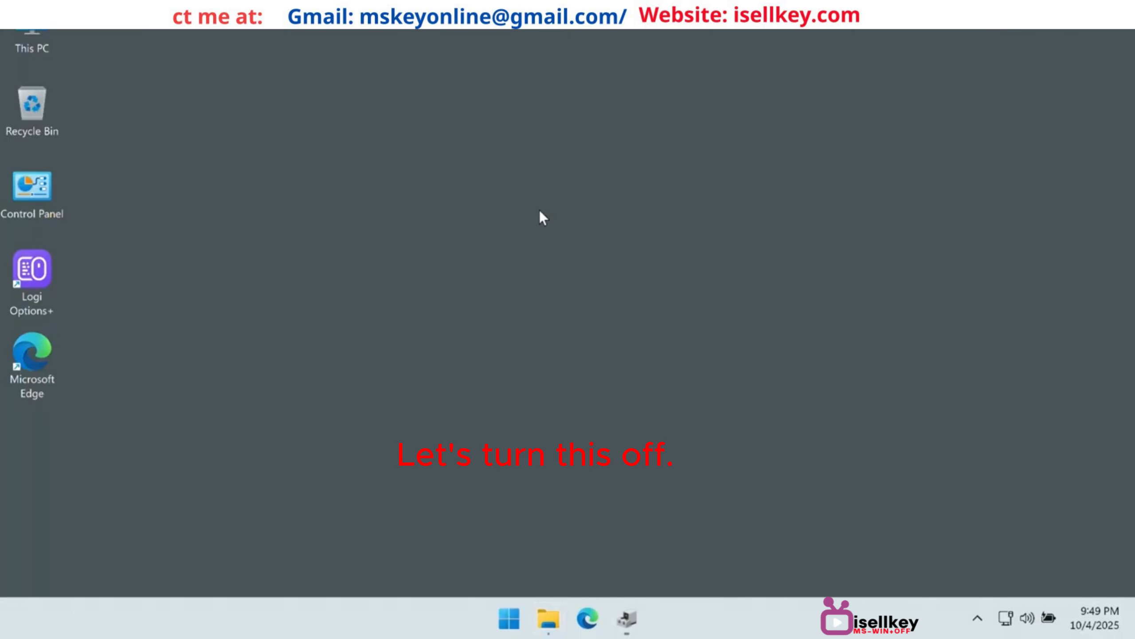
left_click(547, 629)
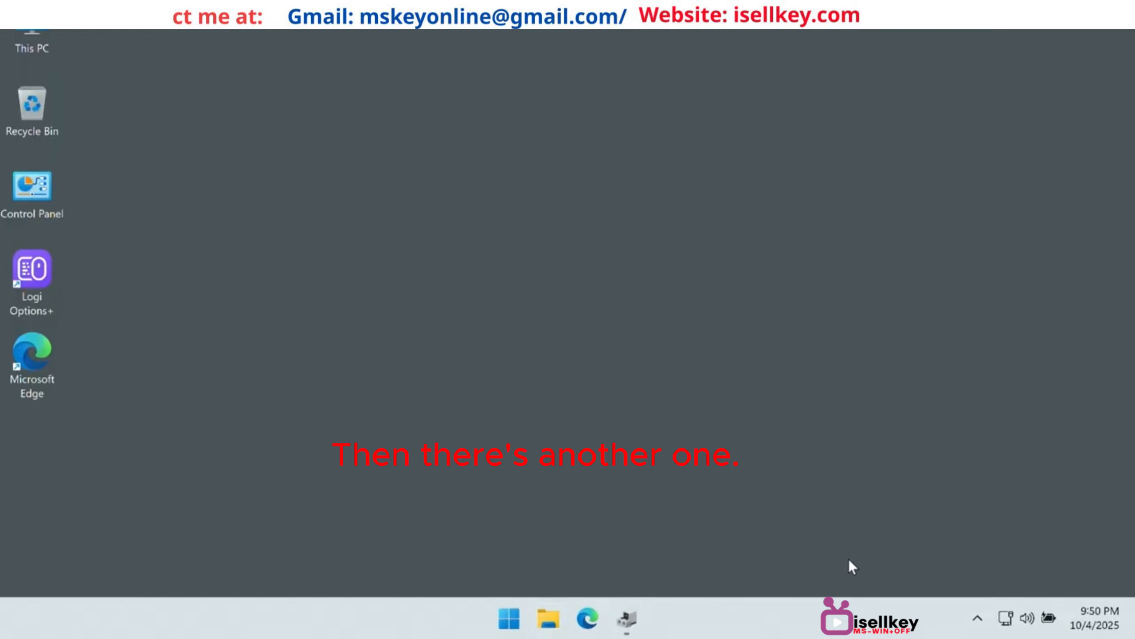
Step: Open Windows Security from the hidden notification icons, maximize it, and dismiss the Account protection sign-in recommendation
left_click(976, 618)
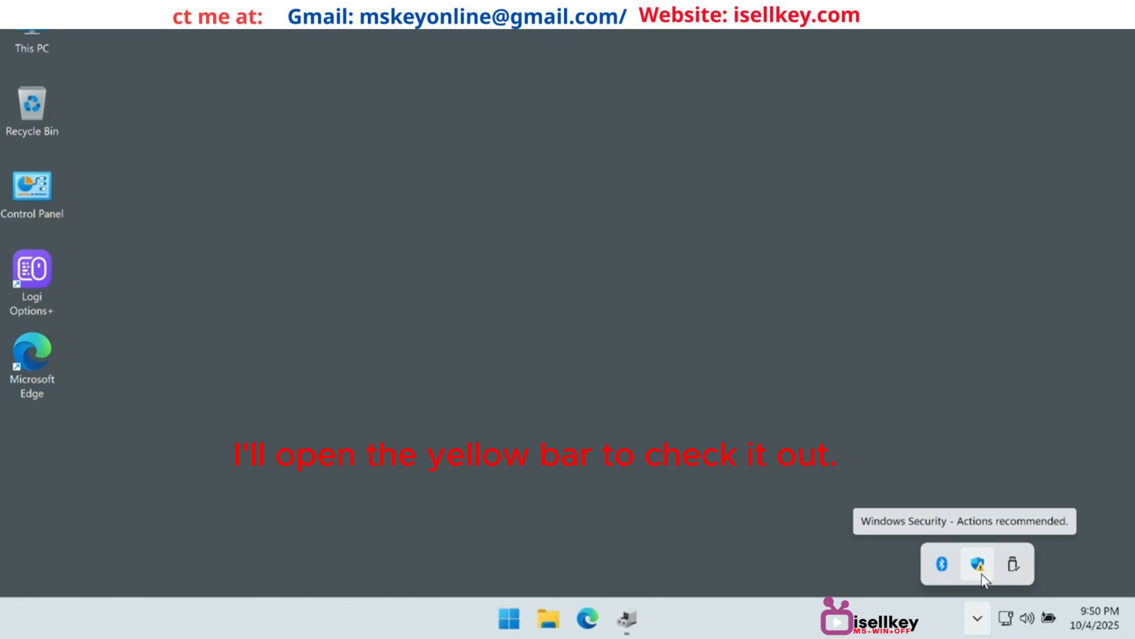
left_click(981, 575)
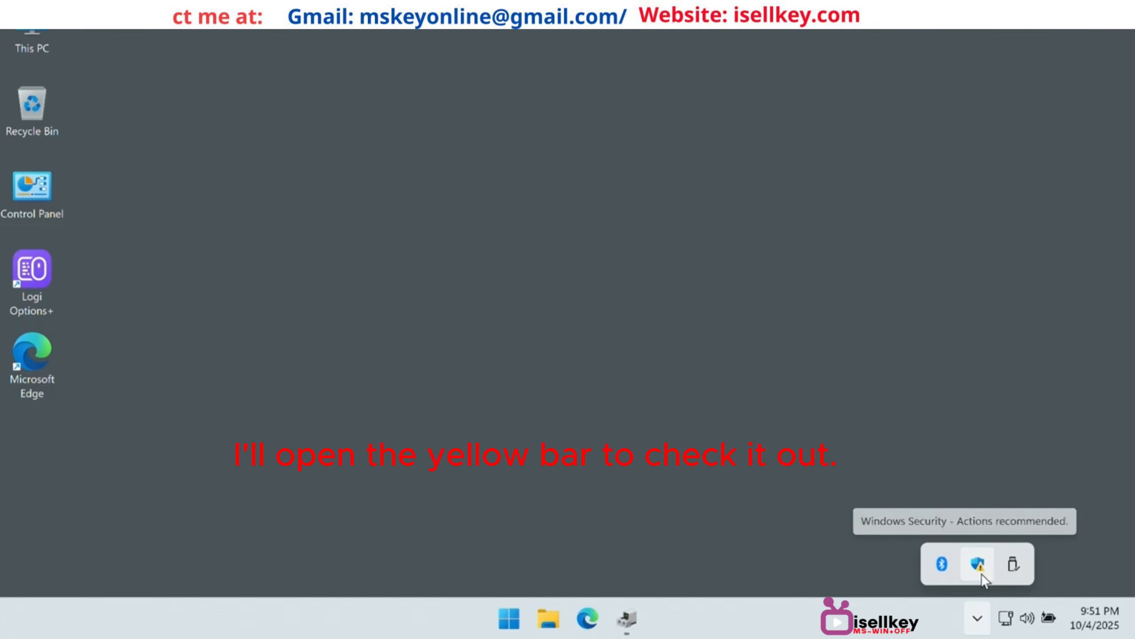
left_click(705, 44)
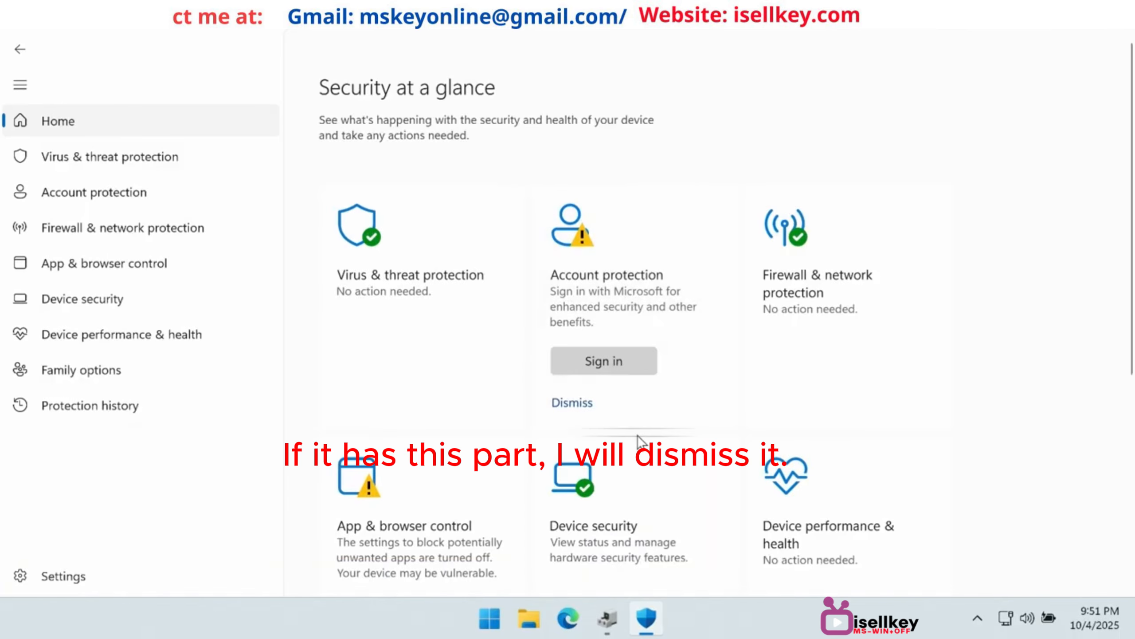
left_click(586, 408)
Step: Turn on the App & browser control protection against potentially unwanted apps, review the security overview, and close Windows Security
scroll(548, 382, "down", 5)
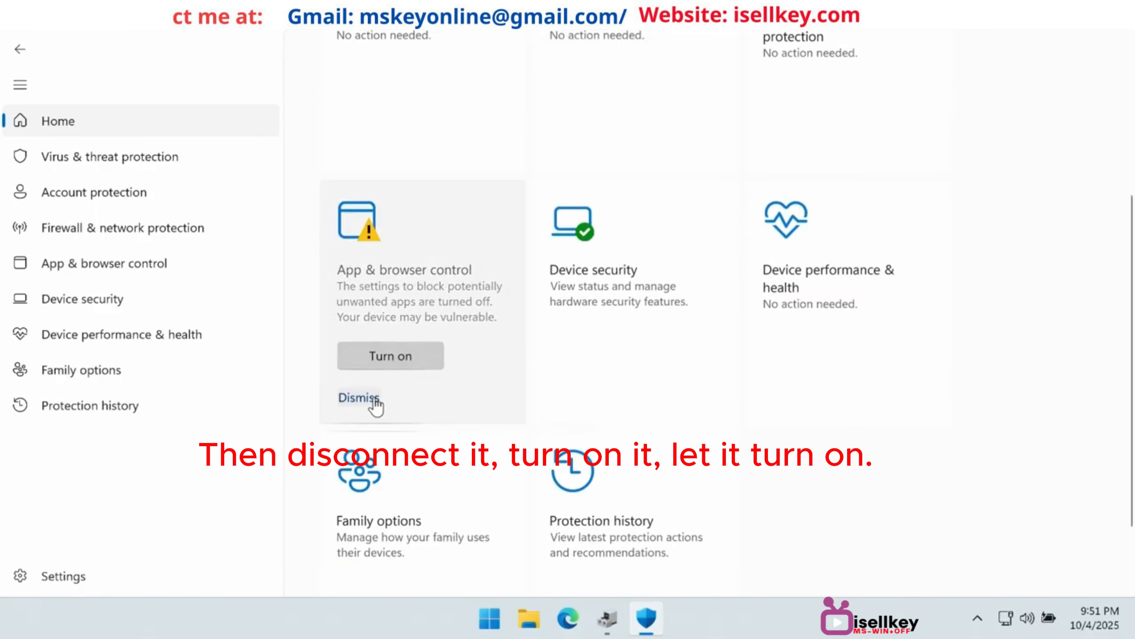
left_click(389, 365)
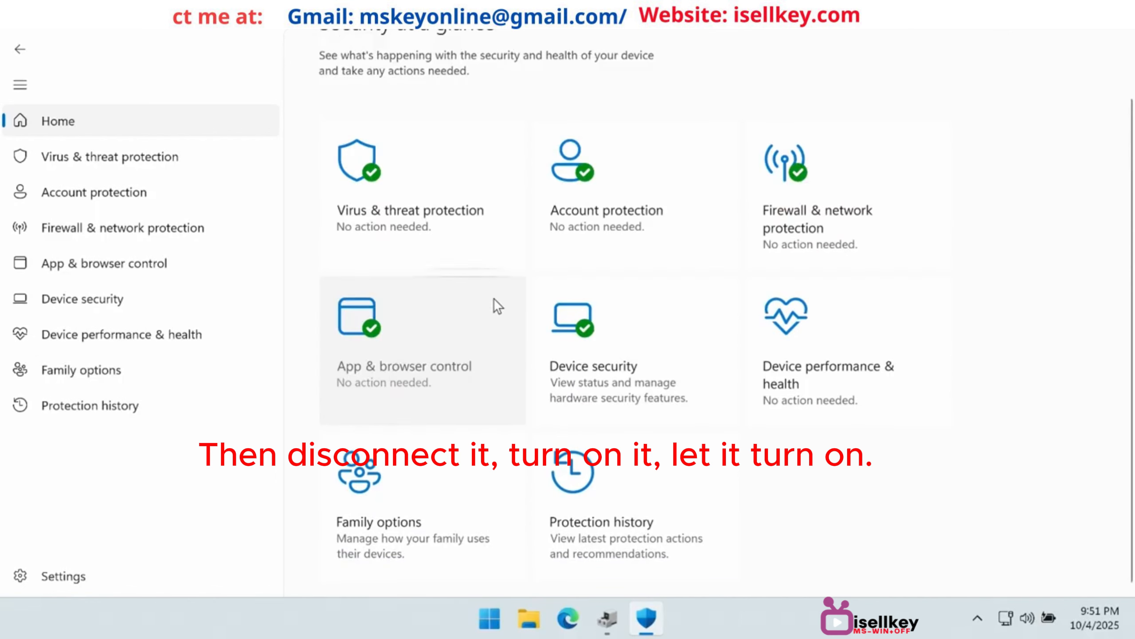
scroll(577, 317, "up", 2)
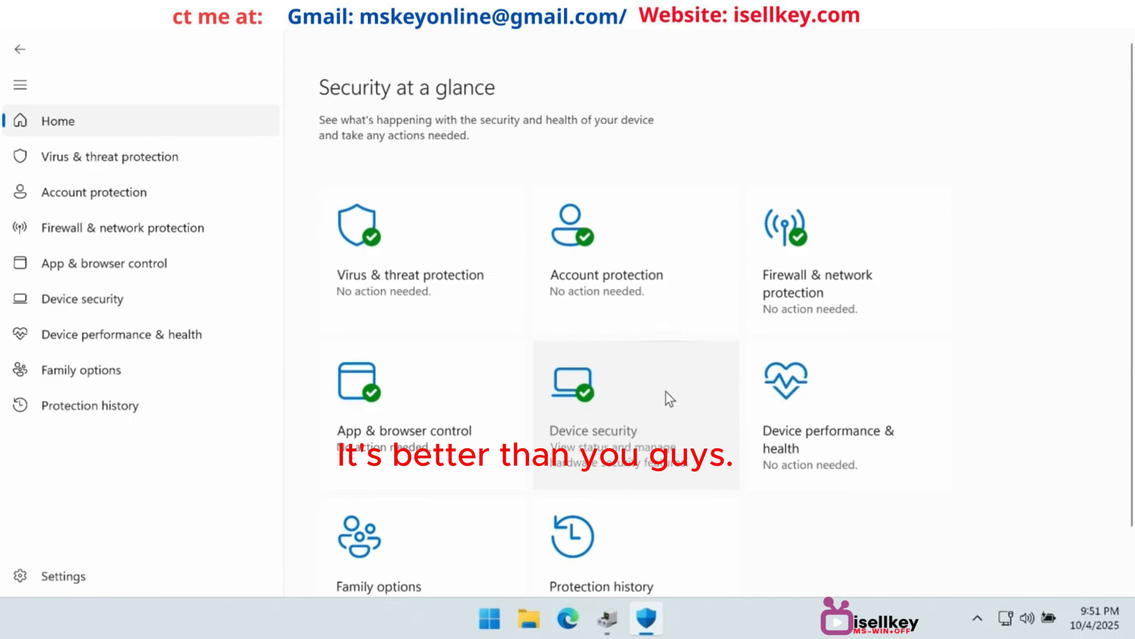
scroll(666, 396, "down", 2)
scroll(664, 398, "up", 2)
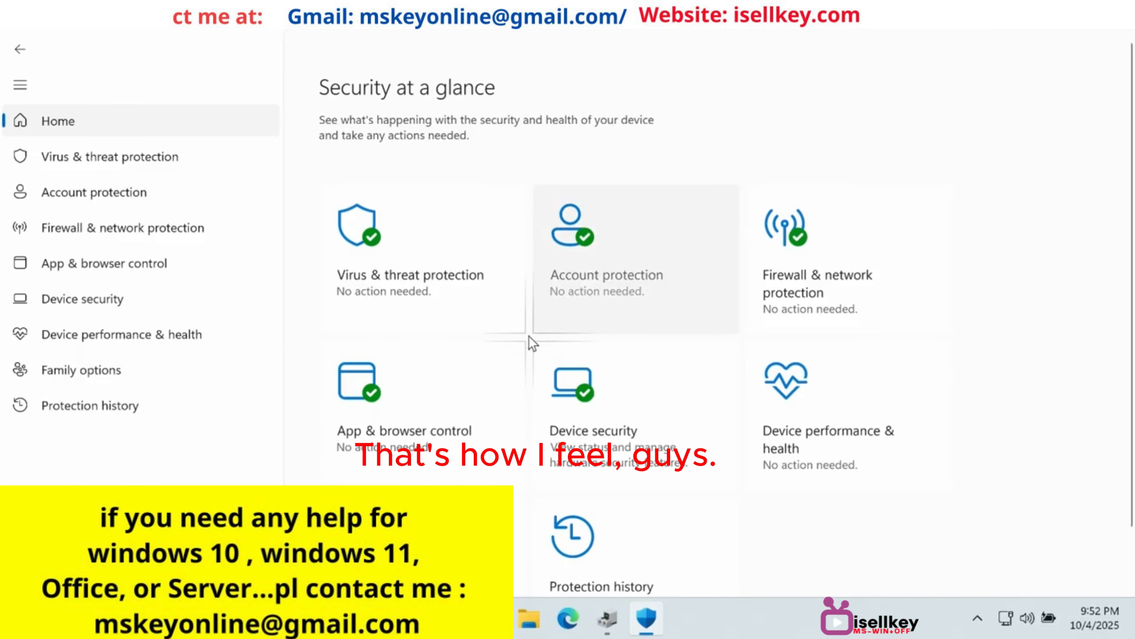
left_click(1118, 14)
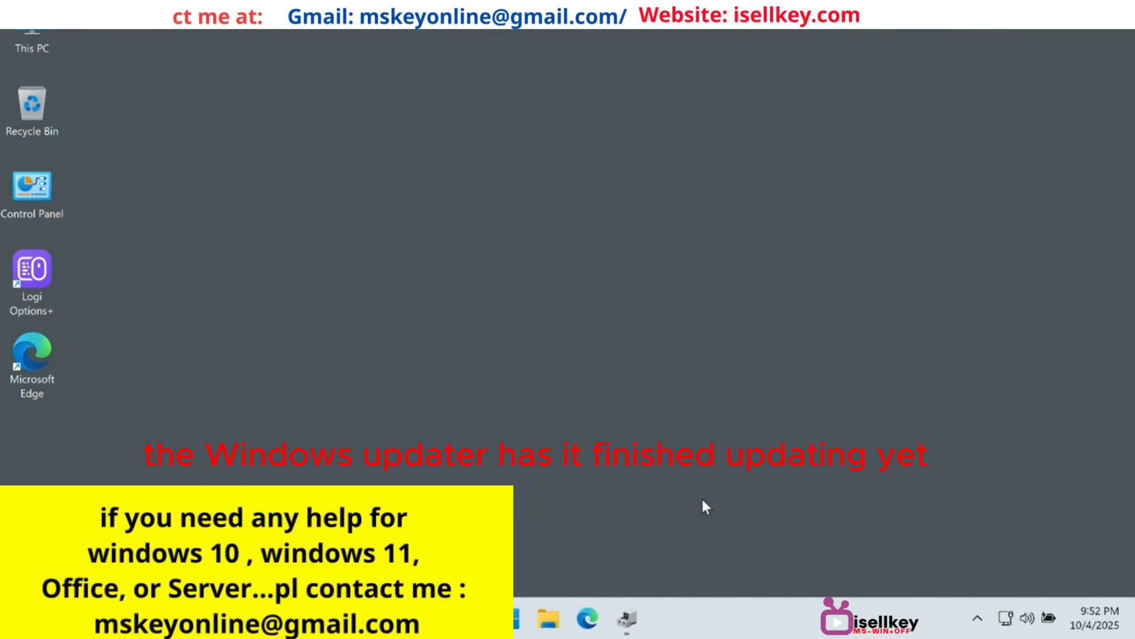
Step: Check the installation progress of the cumulative update and the pending driver updates in Windows Update
right_click(518, 619)
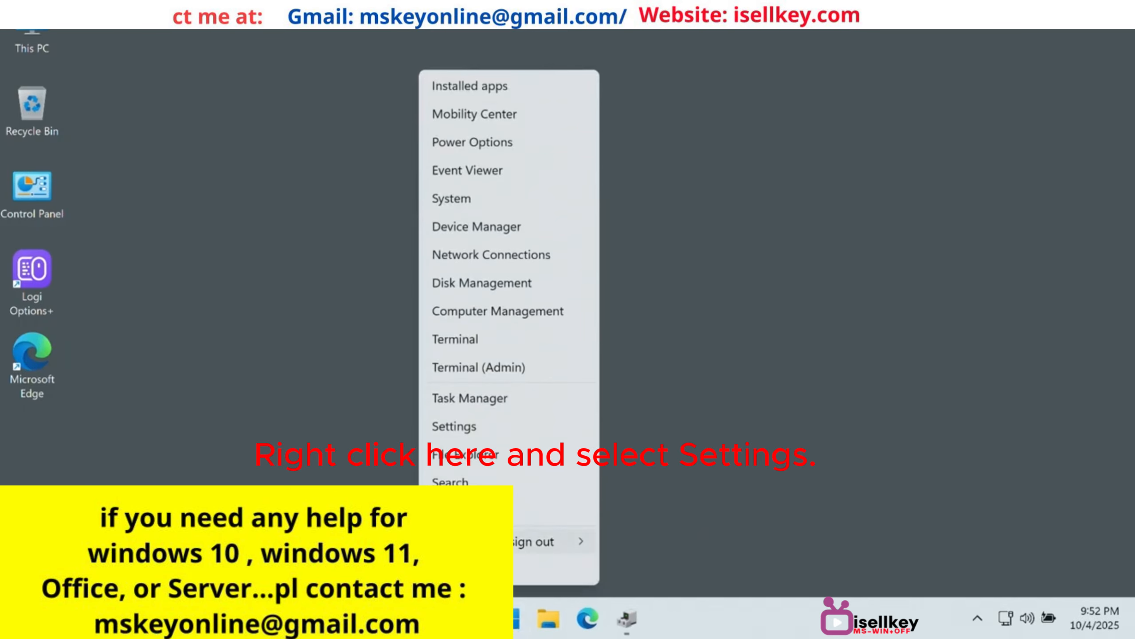
left_click(465, 426)
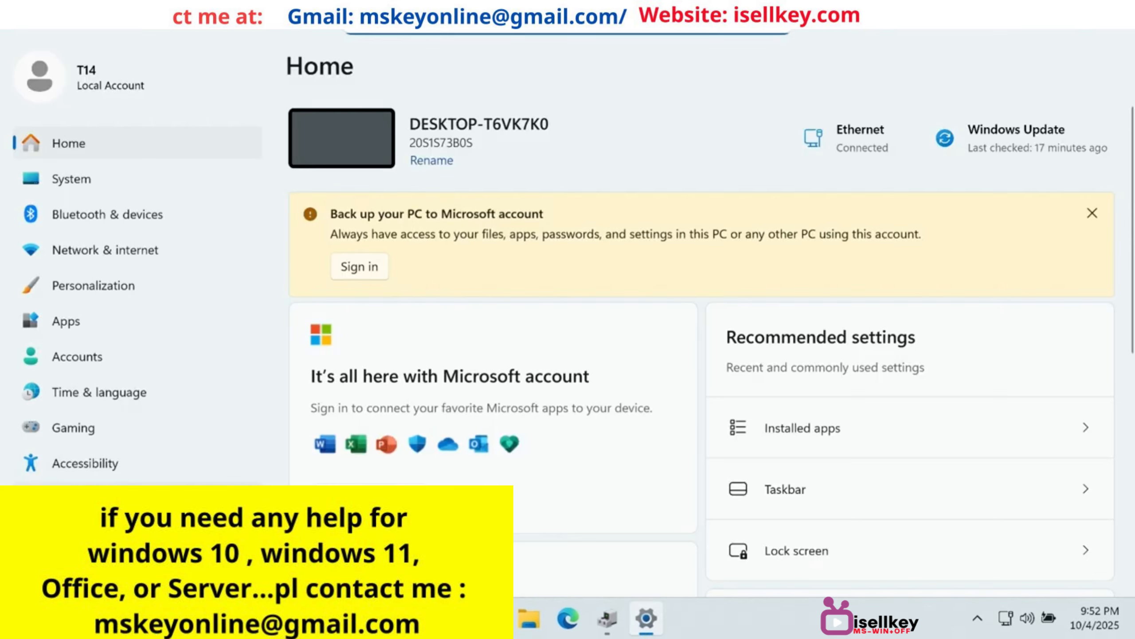
left_click(83, 534)
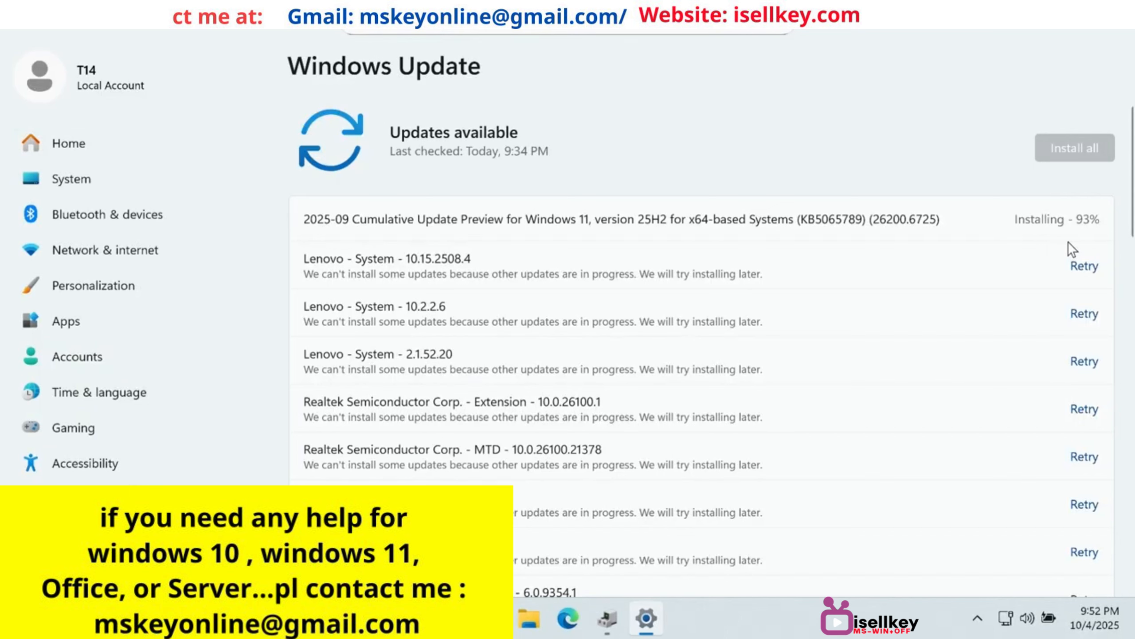
scroll(476, 356, "down", 3)
scroll(476, 357, "down", 12)
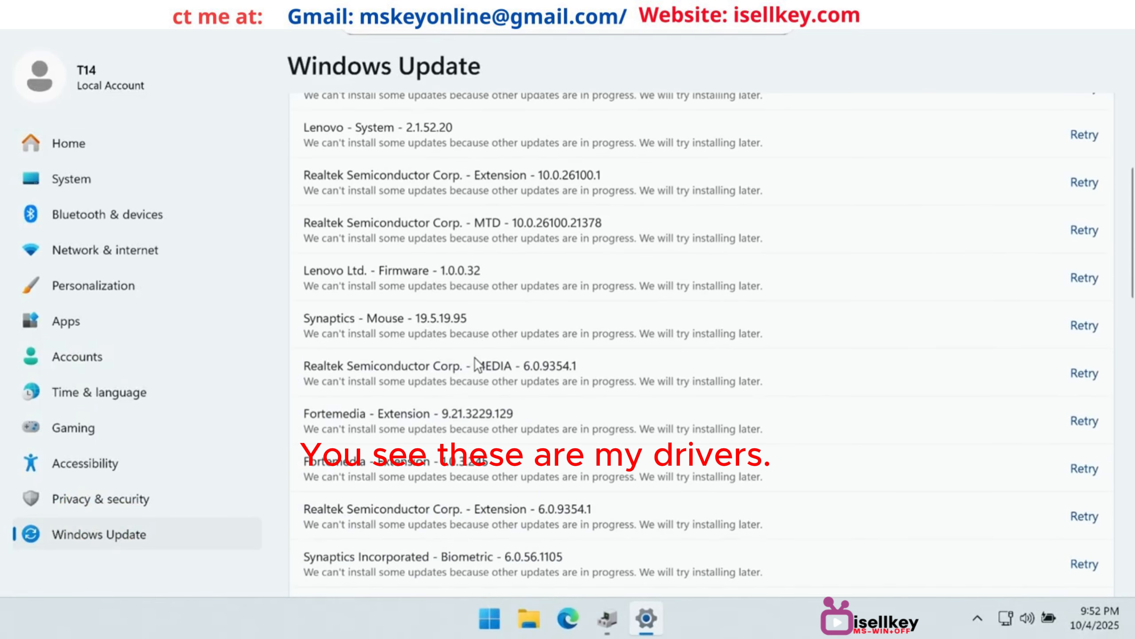
scroll(476, 358, "up", 9)
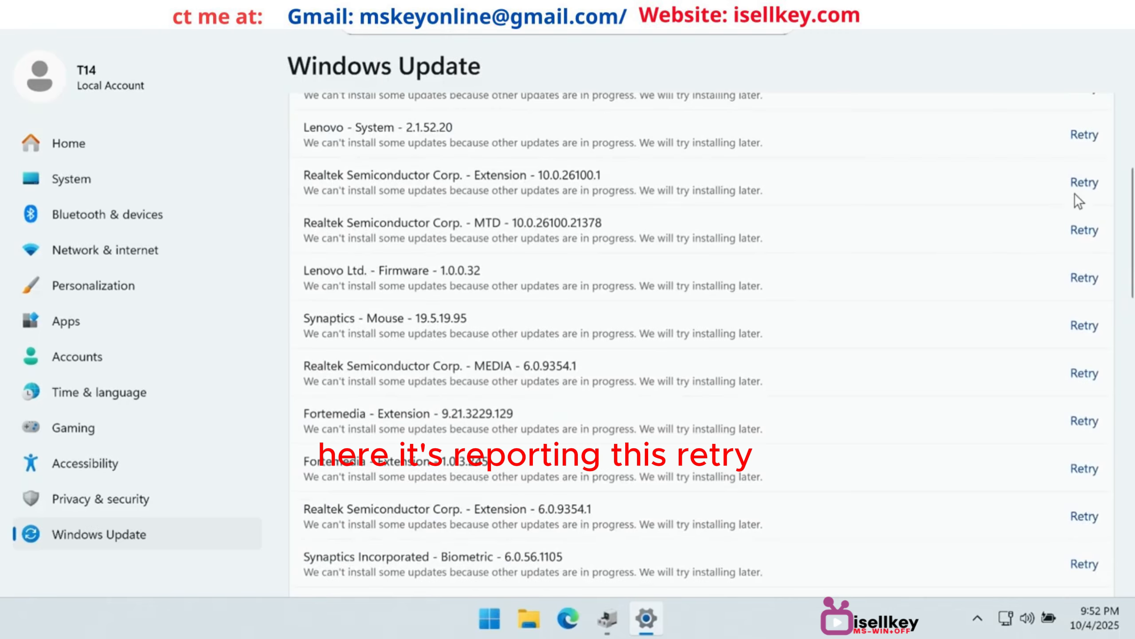
scroll(1047, 410, "up", 5)
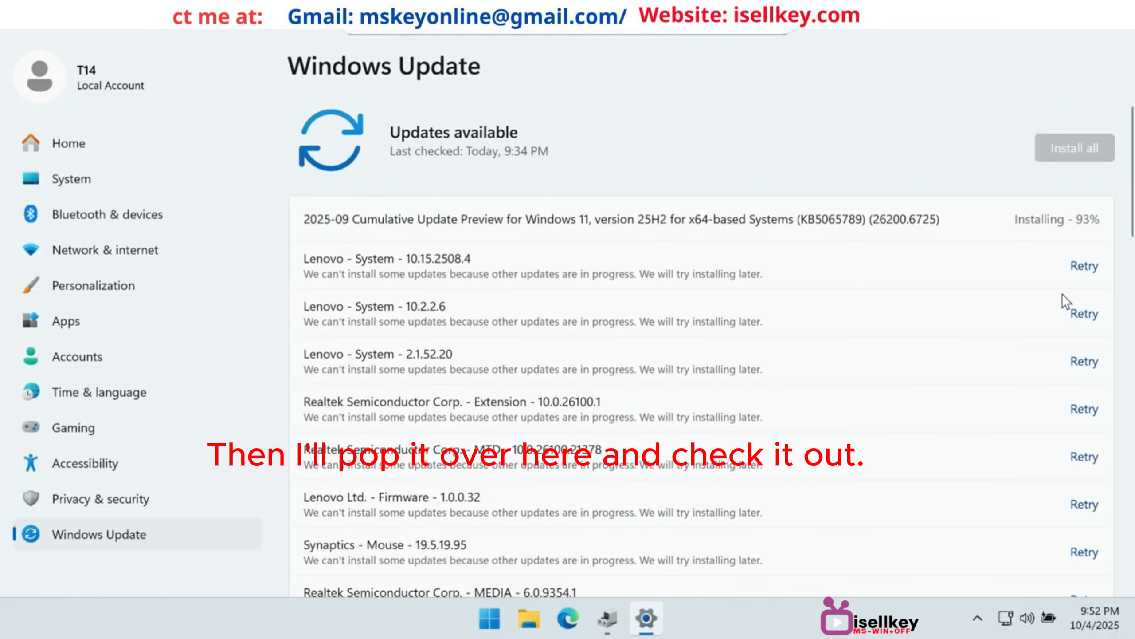
Step: Review the device categories in Device Manager for missing drivers, collapsing the Software components group, and close Device Manager
left_click(608, 619)
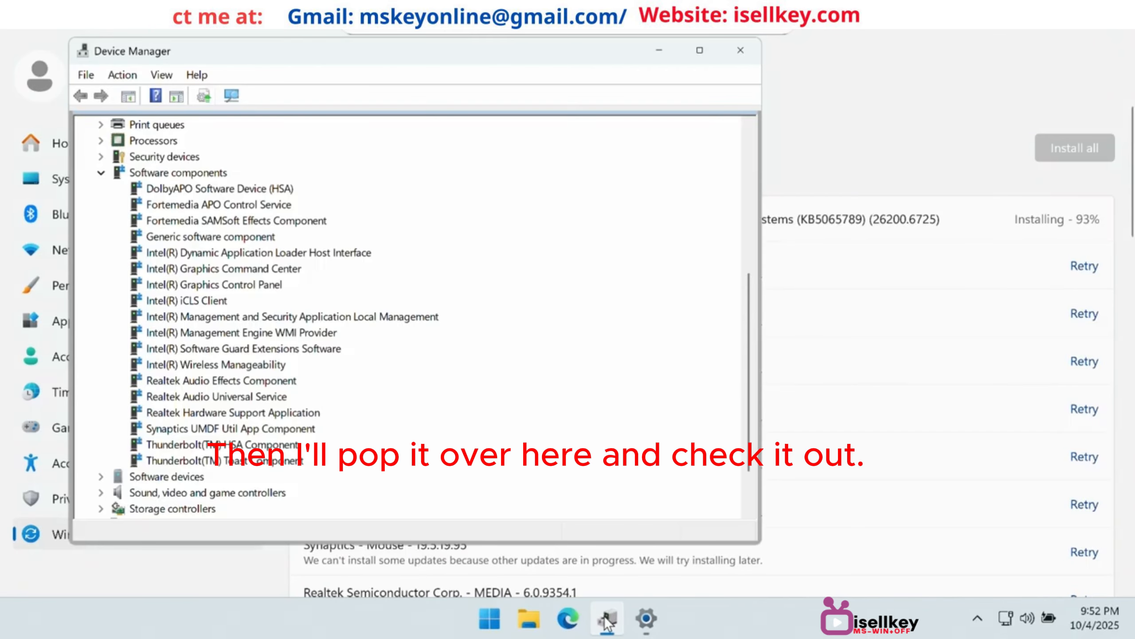
left_click(102, 173)
scroll(161, 259, "up", 2)
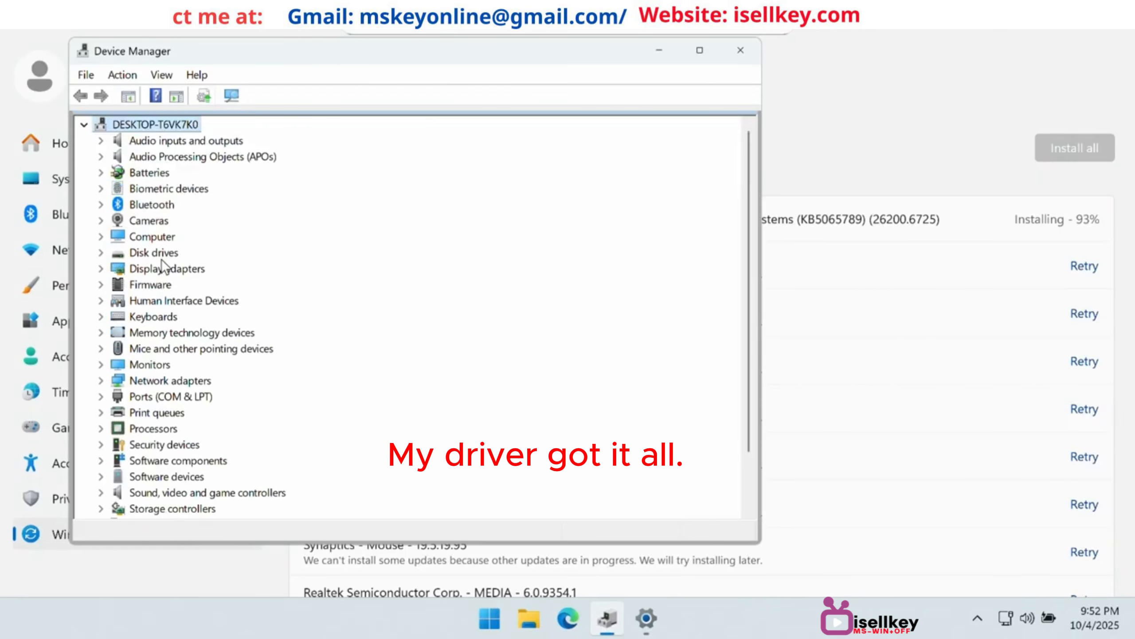
scroll(161, 259, "down", 2)
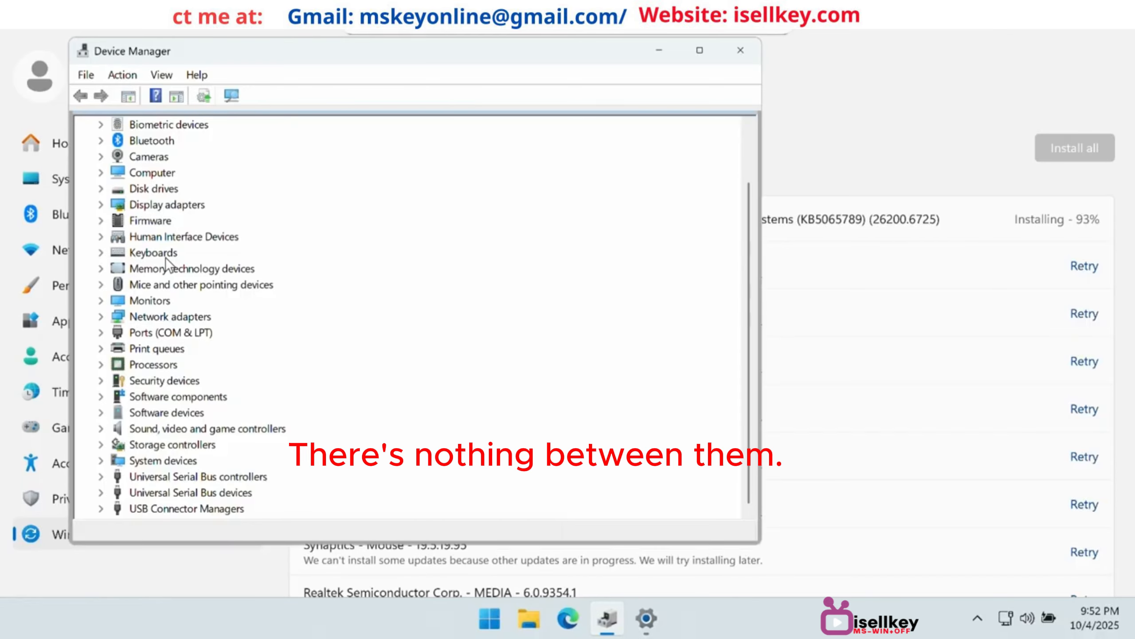
scroll(264, 225, "up", 2)
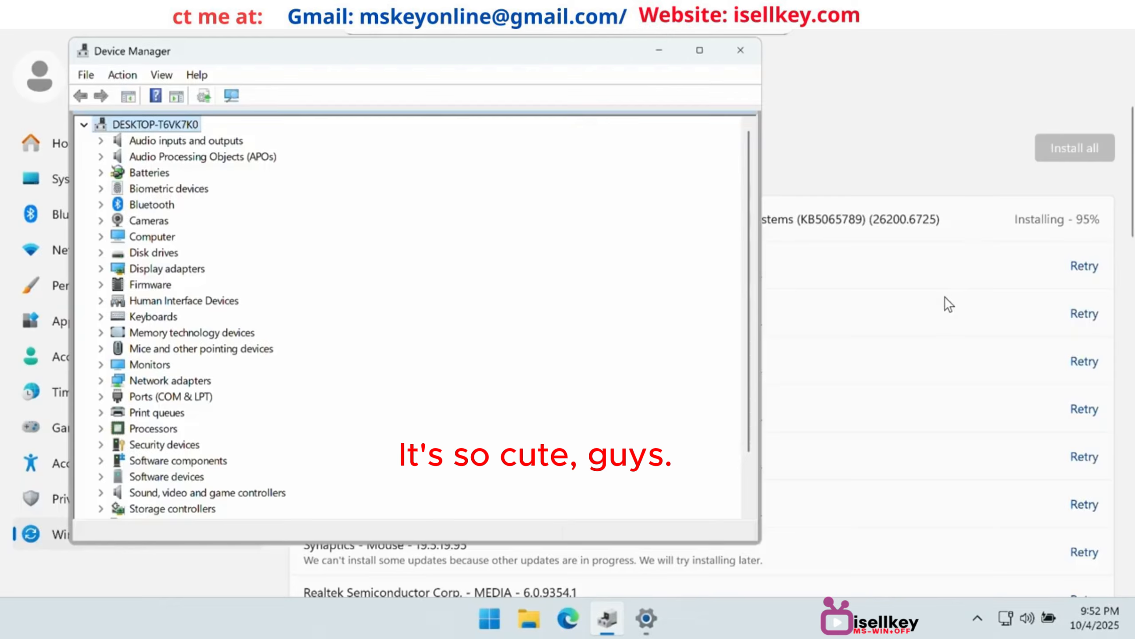
scroll(545, 290, "down", 2)
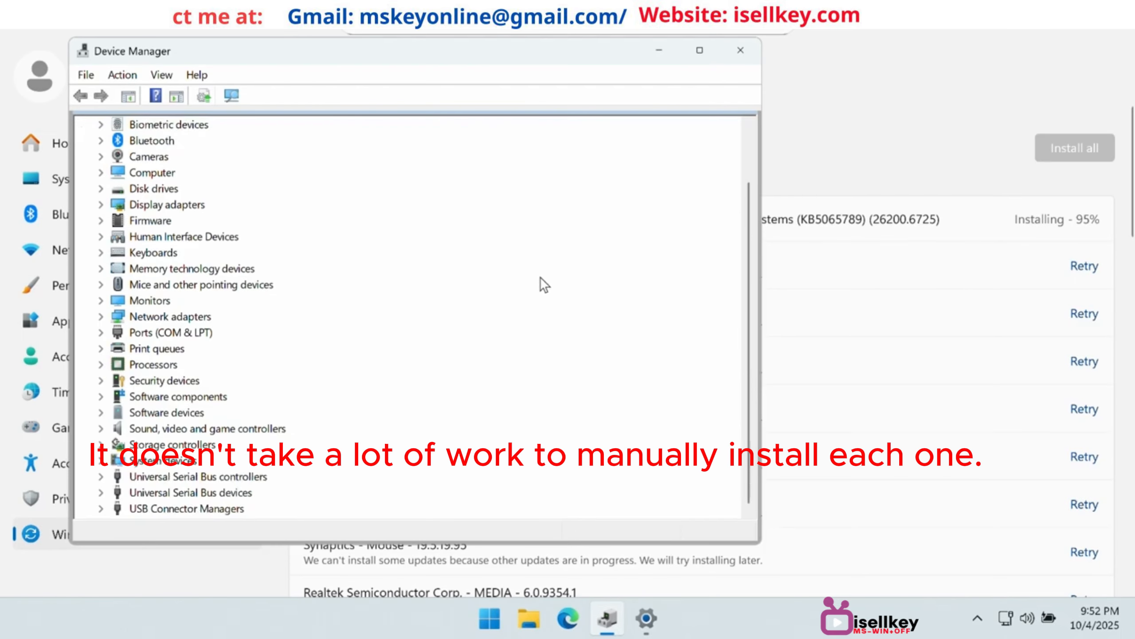
scroll(541, 281, "up", 2)
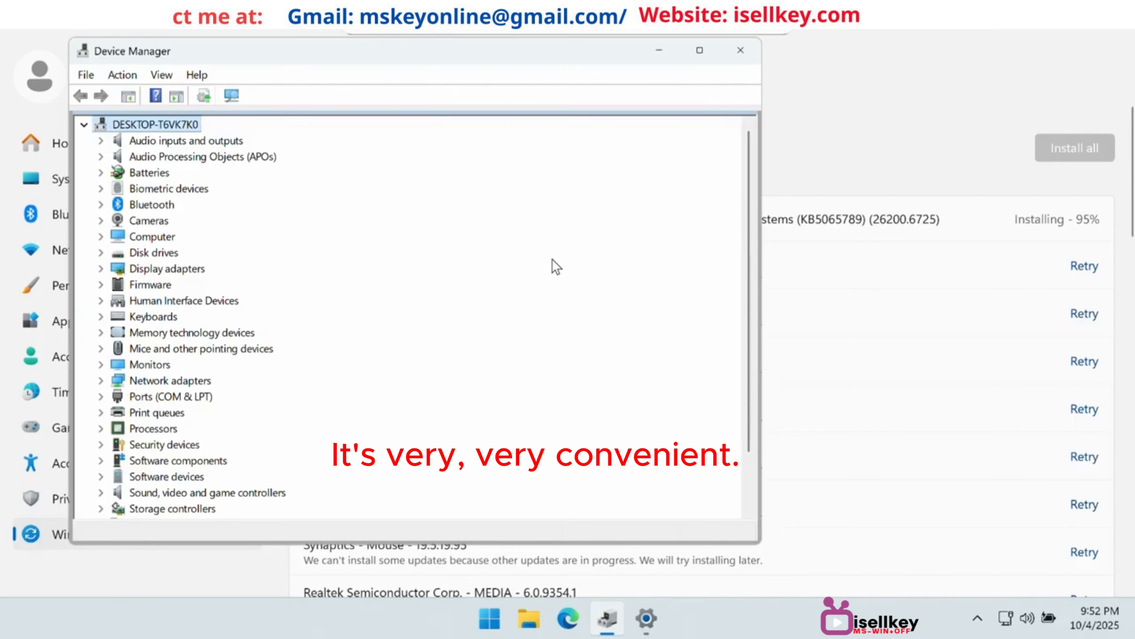
left_click(740, 50)
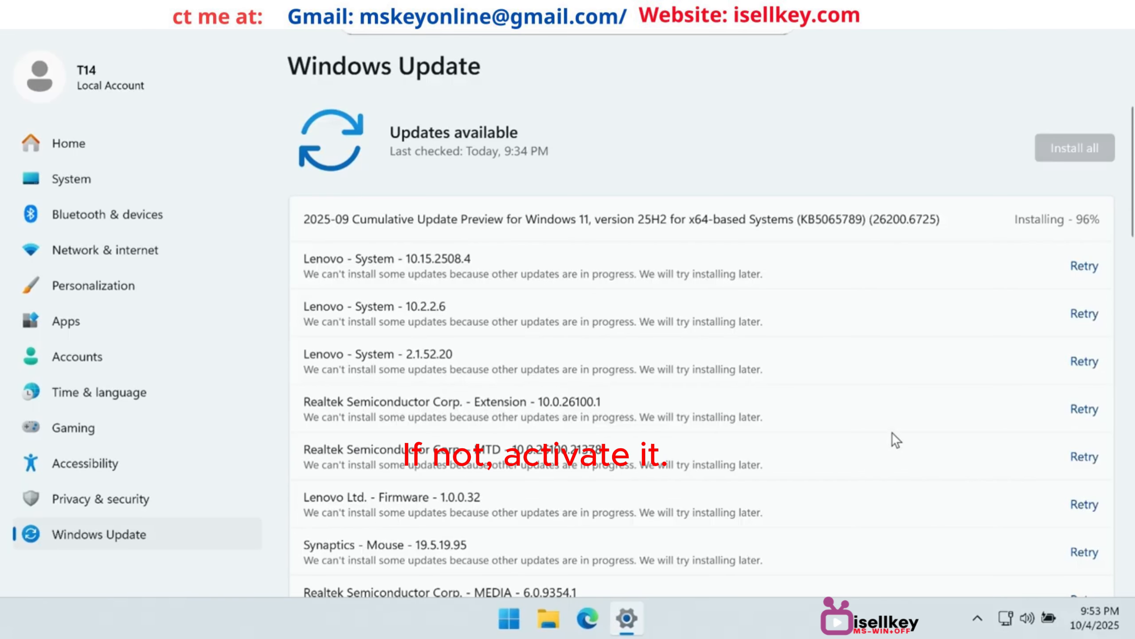
Step: Search Settings for "activation", check the Windows activation state, and open the product key change dialog and cancel it
left_click(561, 32)
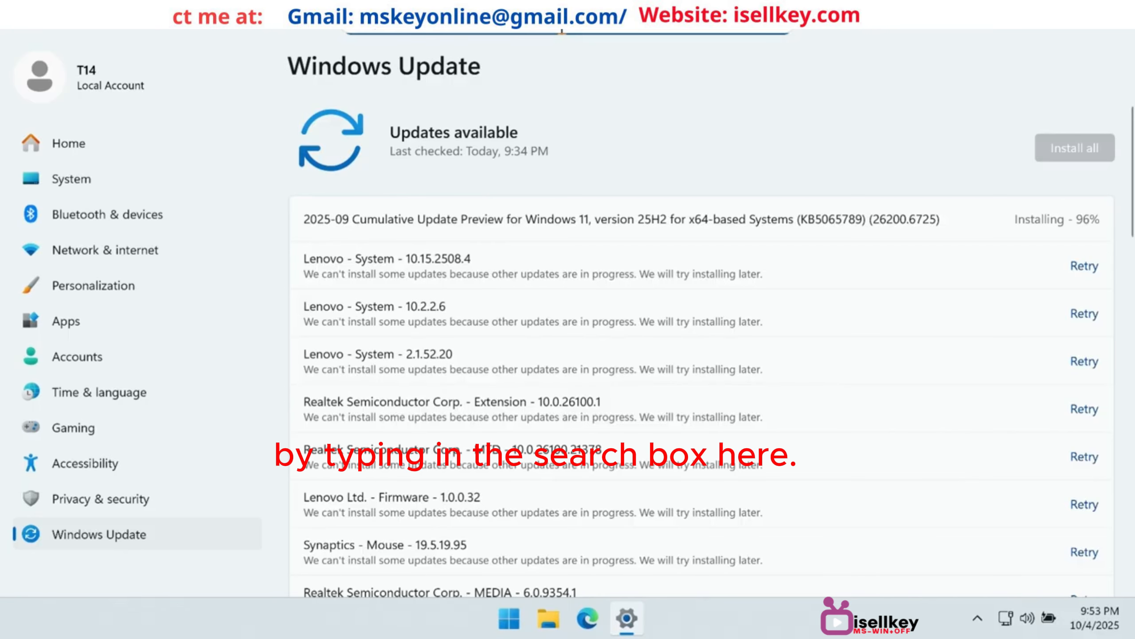
type("activation")
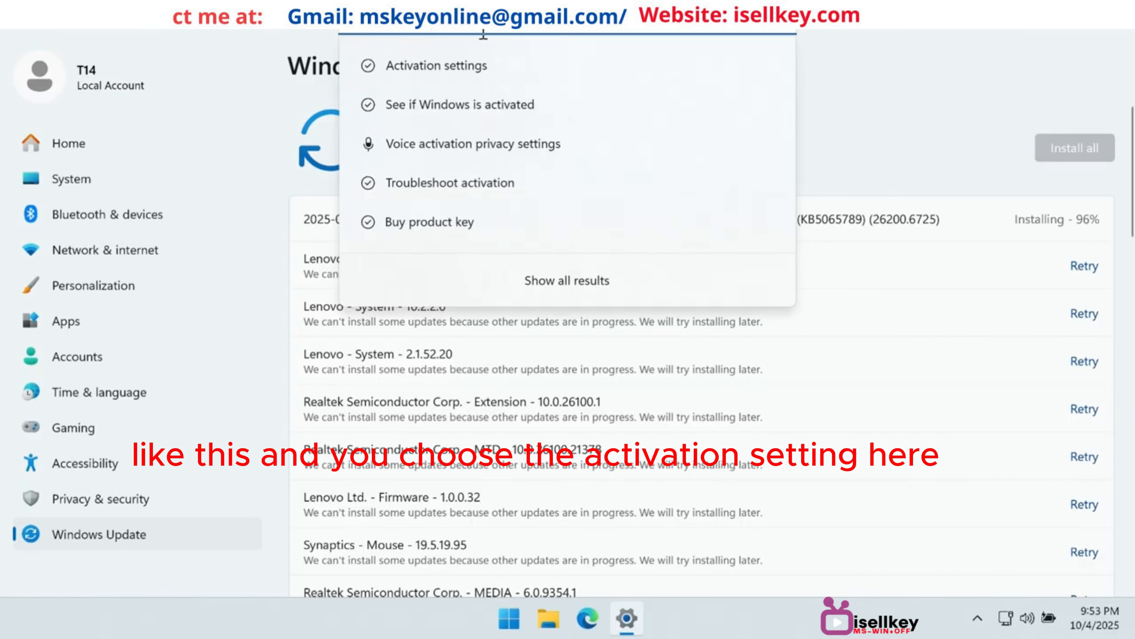
left_click(509, 78)
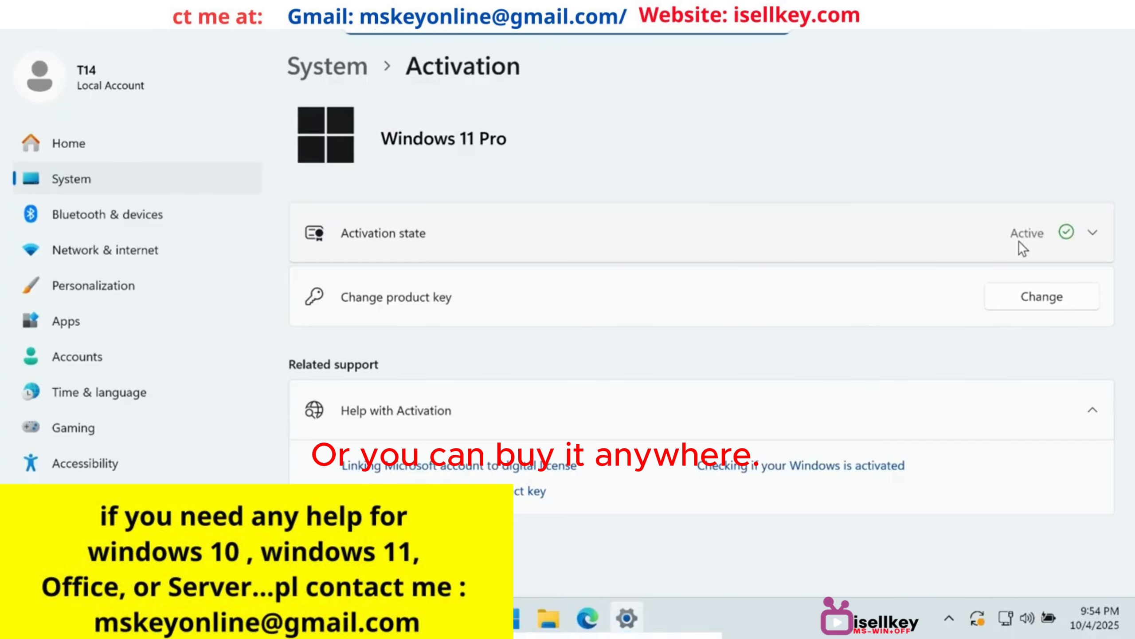
left_click(1037, 297)
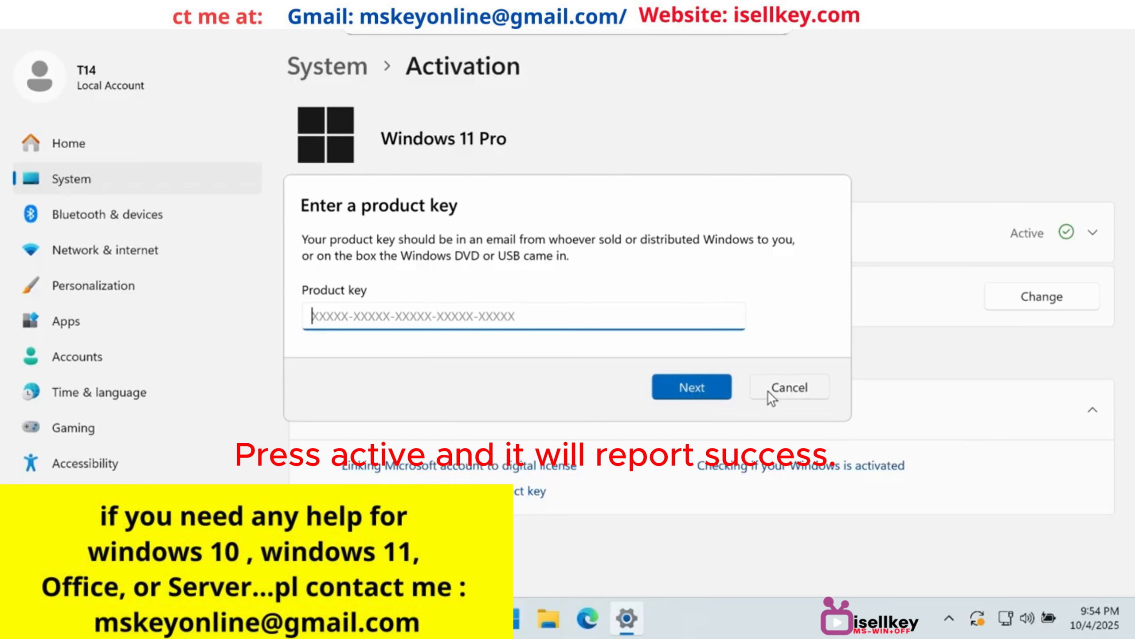
left_click(787, 387)
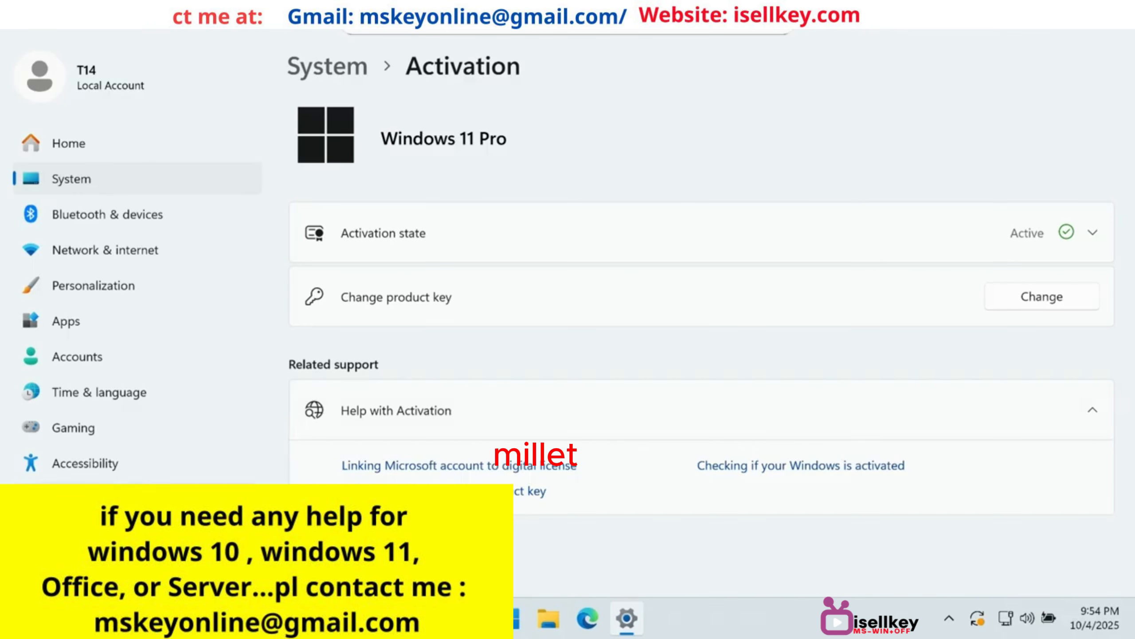
Step: Review the update list in Windows Update and restart the computer to finish installing the cumulative update
left_click(81, 534)
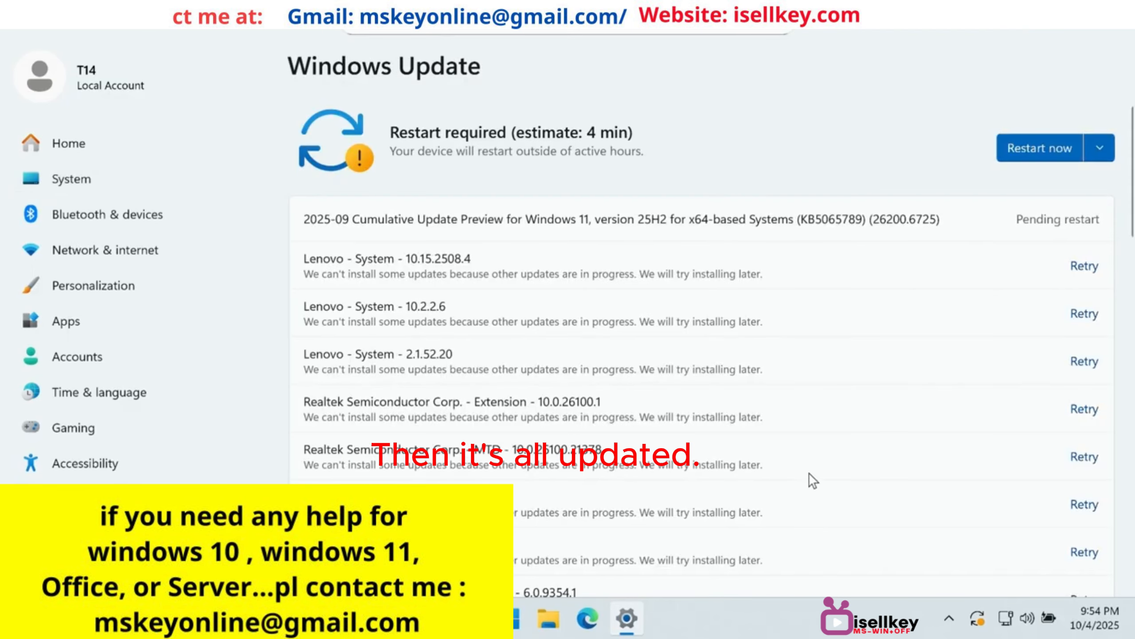
scroll(850, 501, "down", 6)
scroll(851, 497, "down", 3)
scroll(871, 494, "up", 10)
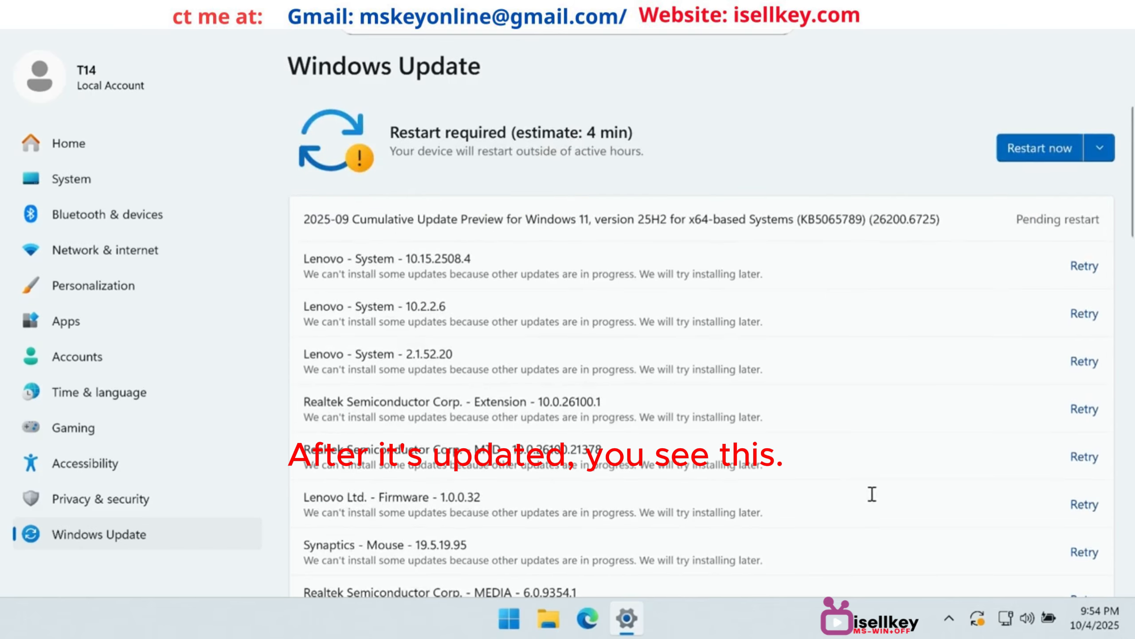
mouse_move(976, 627)
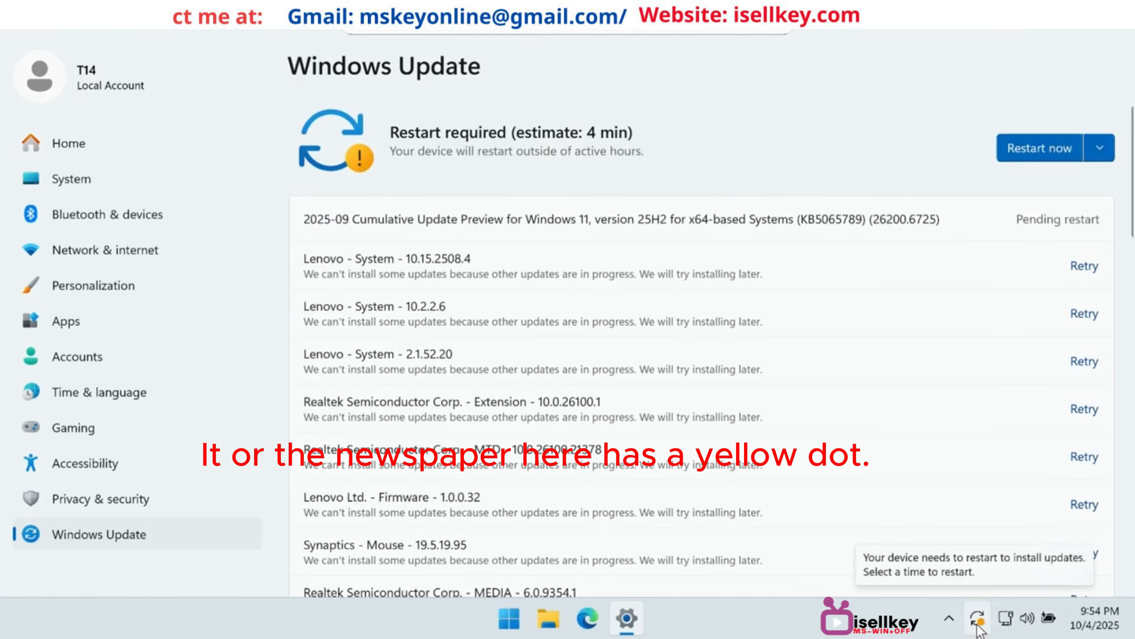
scroll(988, 484, "down", 20)
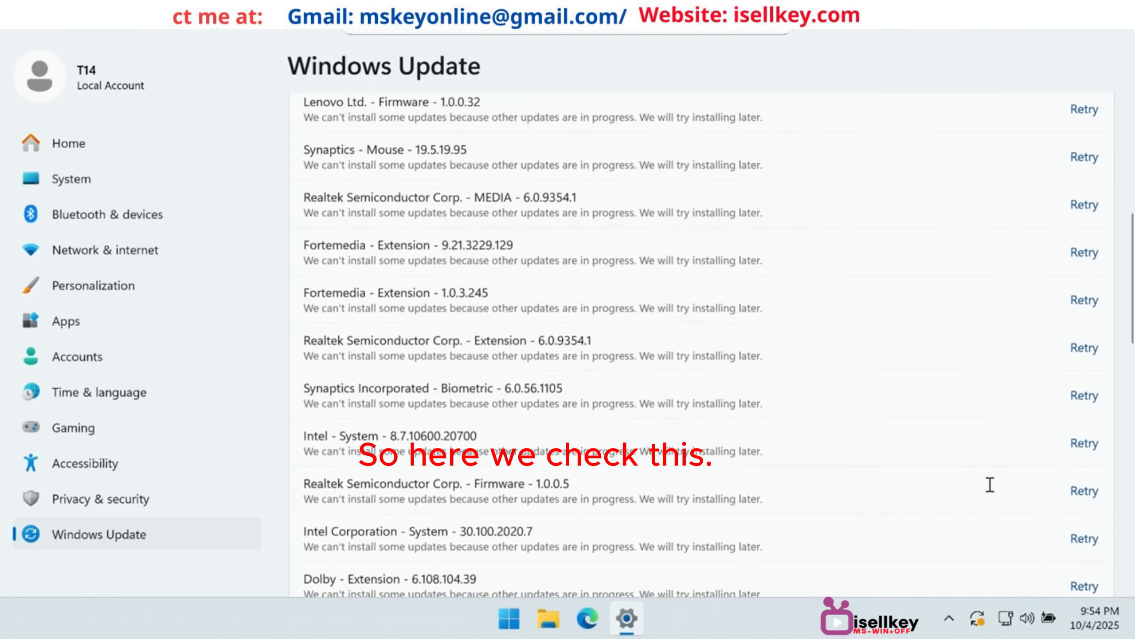
scroll(989, 484, "up", 20)
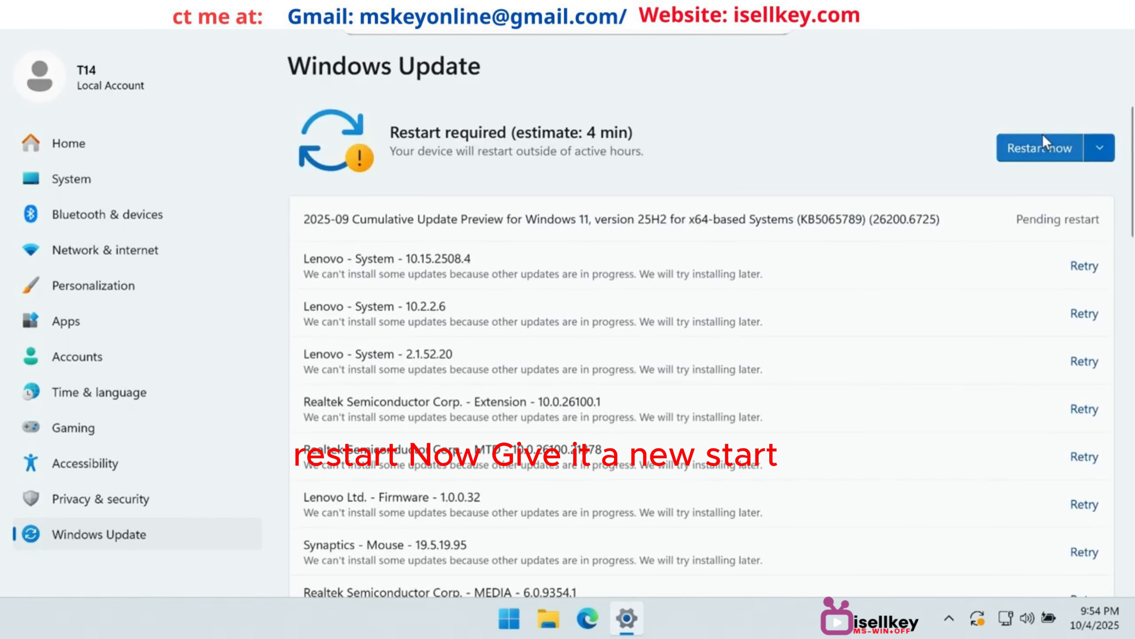
left_click(1064, 145)
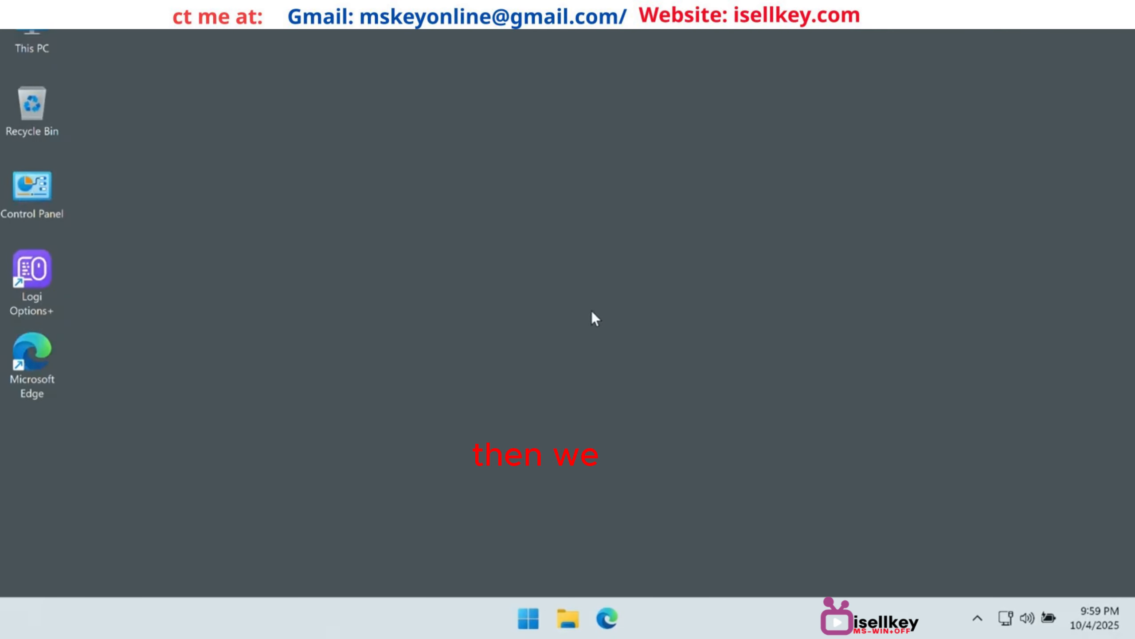
Step: Reopen Windows Update in Settings, retry all the failed driver updates, and restart the computer to complete them
right_click(532, 629)
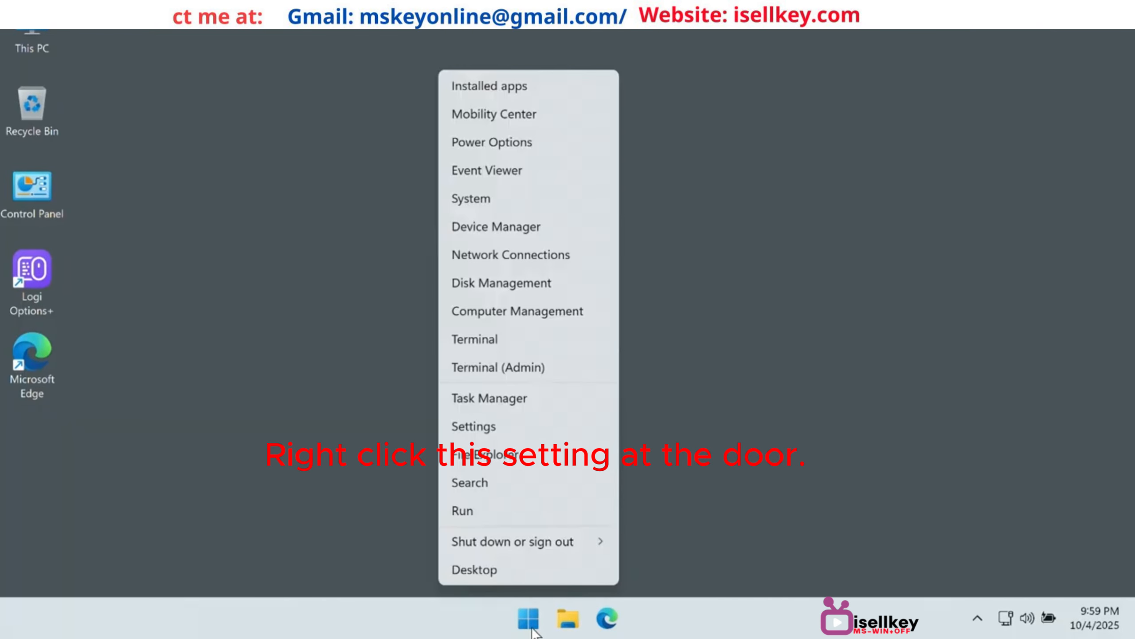
left_click(478, 426)
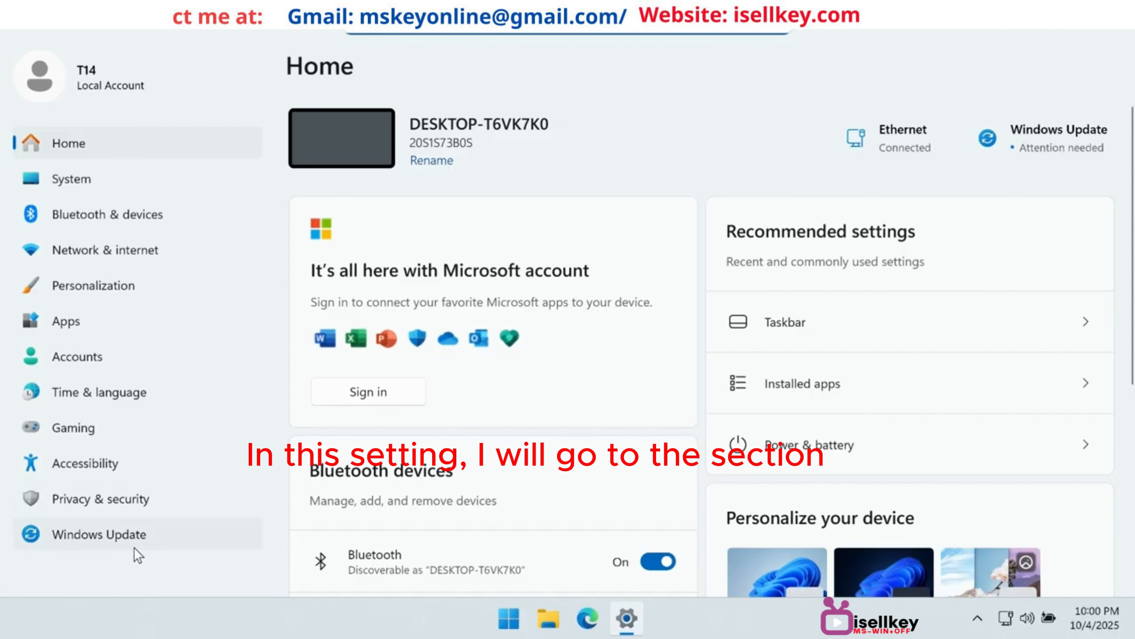
left_click(148, 535)
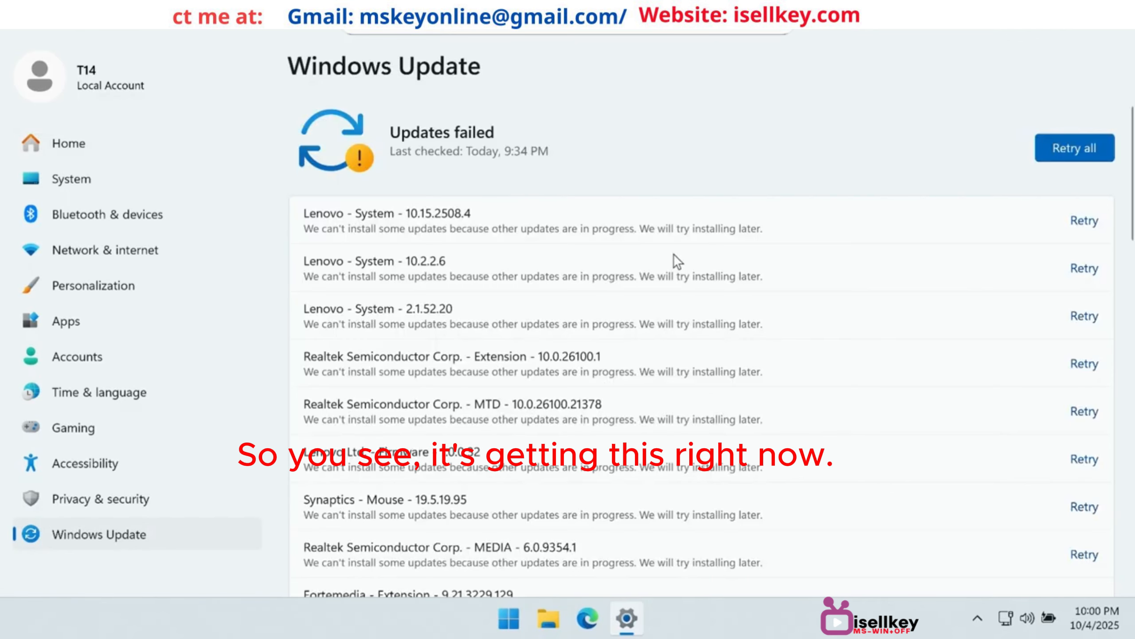
scroll(872, 389, "down", 8)
scroll(873, 388, "up", 10)
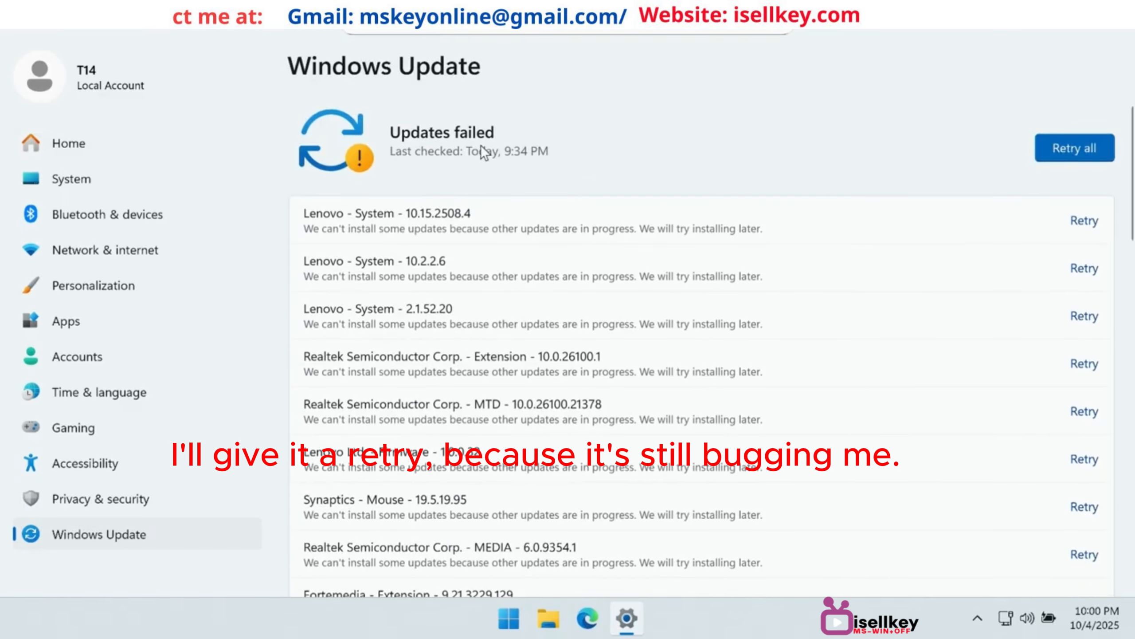
left_click(1075, 148)
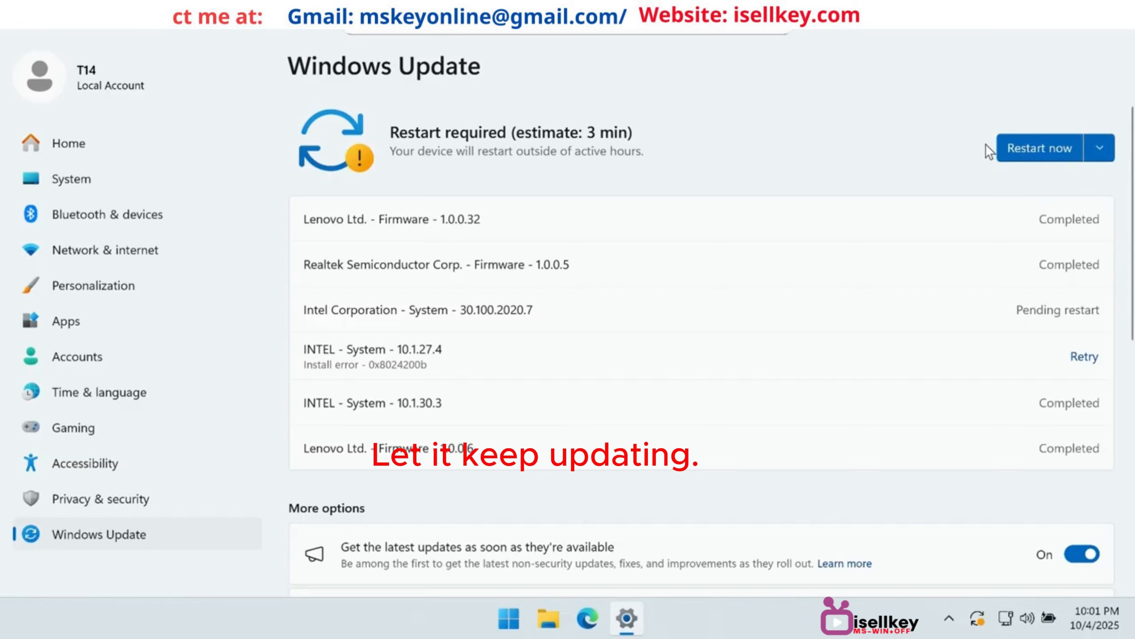
left_click(1043, 151)
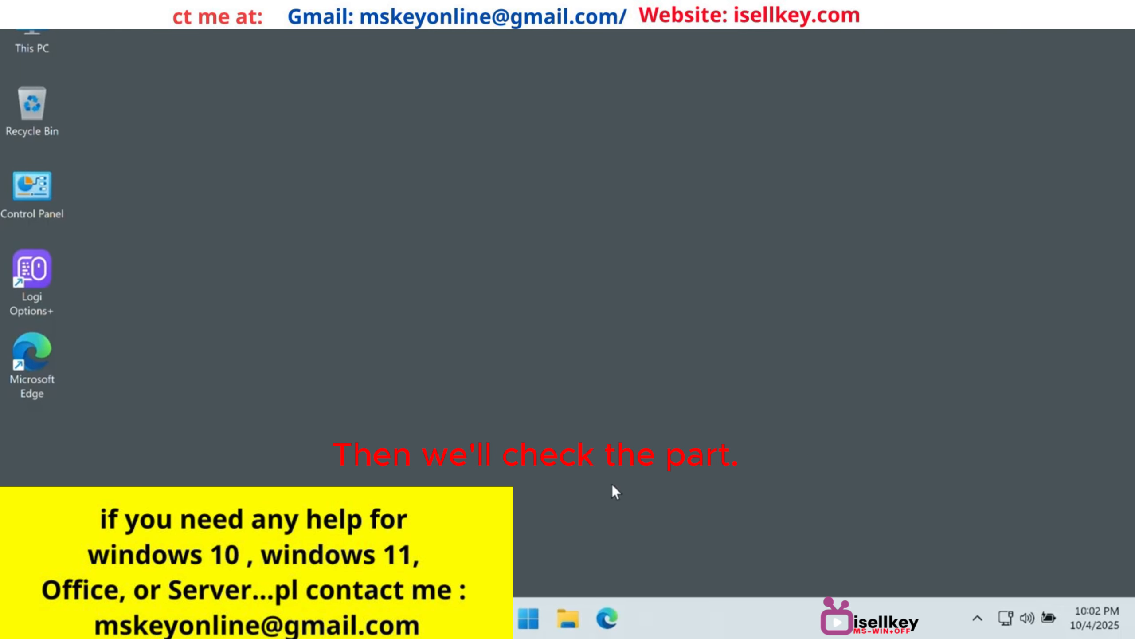
Step: Return to Windows Update, retry the failed INTEL - System - 10.1.27.4 update, and close Settings
right_click(529, 618)
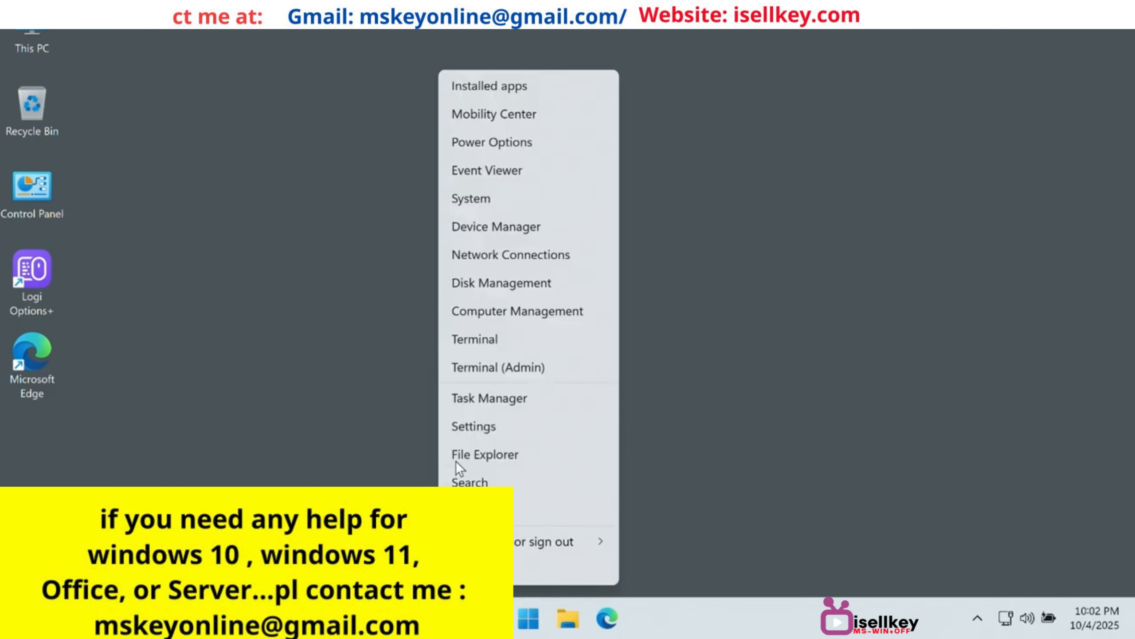
left_click(486, 426)
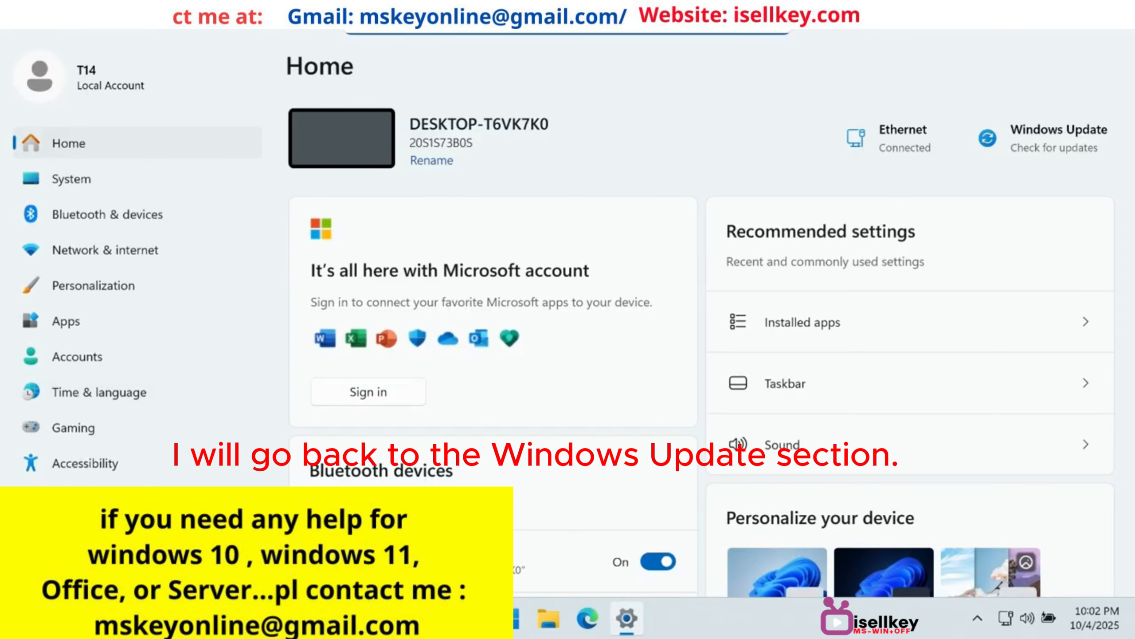
left_click(100, 534)
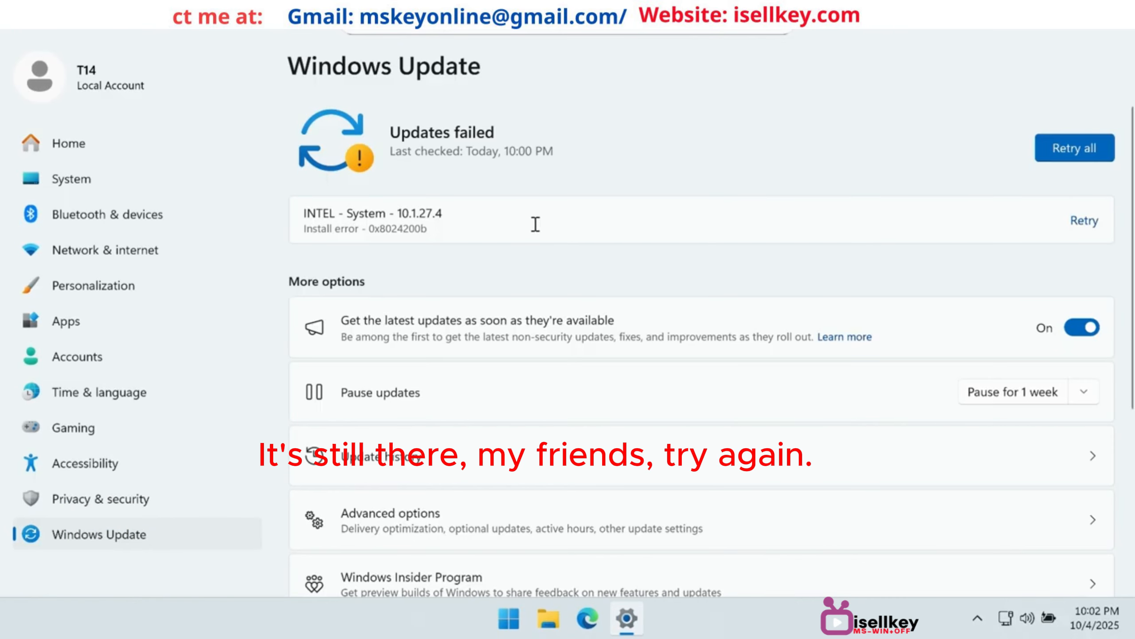
left_click(1104, 144)
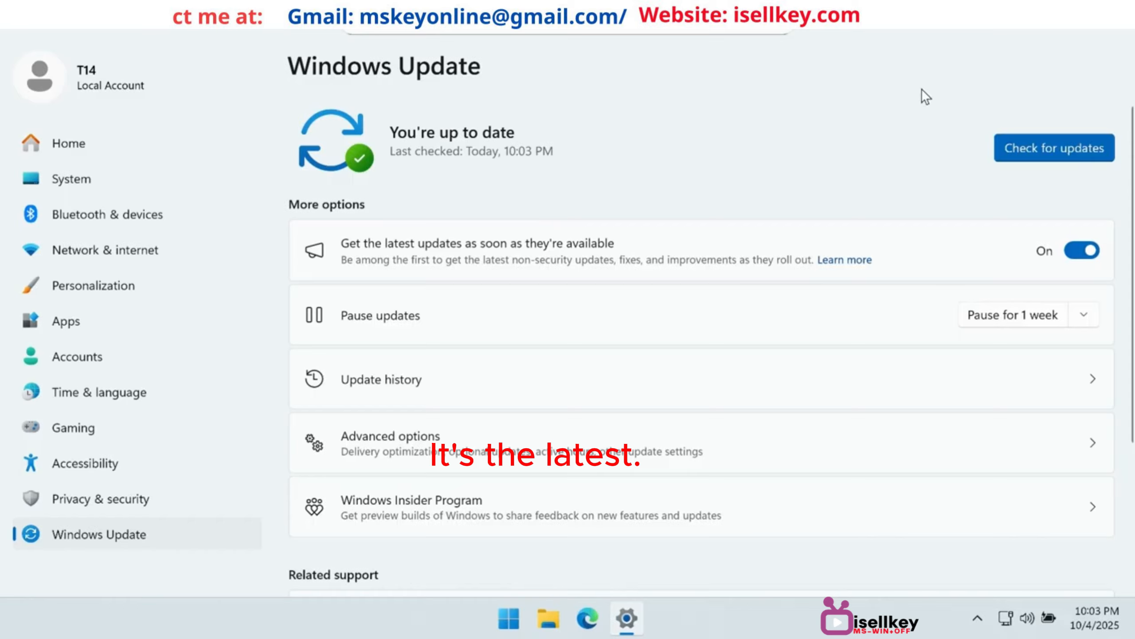
left_click(1118, 31)
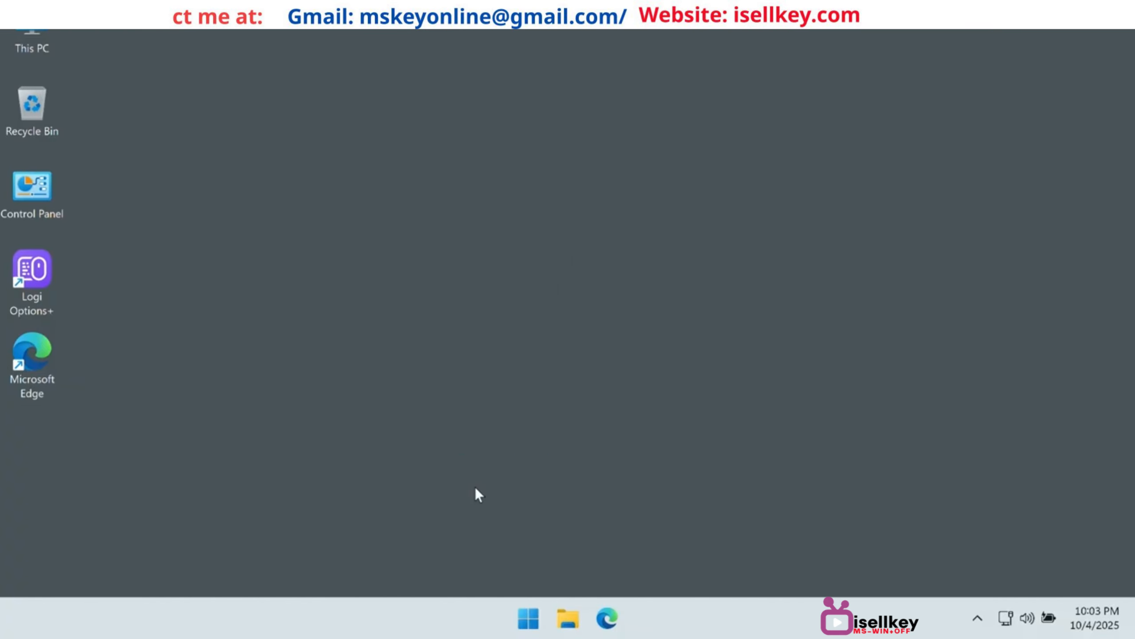
Step: Start Disk Cleanup for the Windows (C:) drive from File Explorer and extend it to system files
left_click(568, 618)
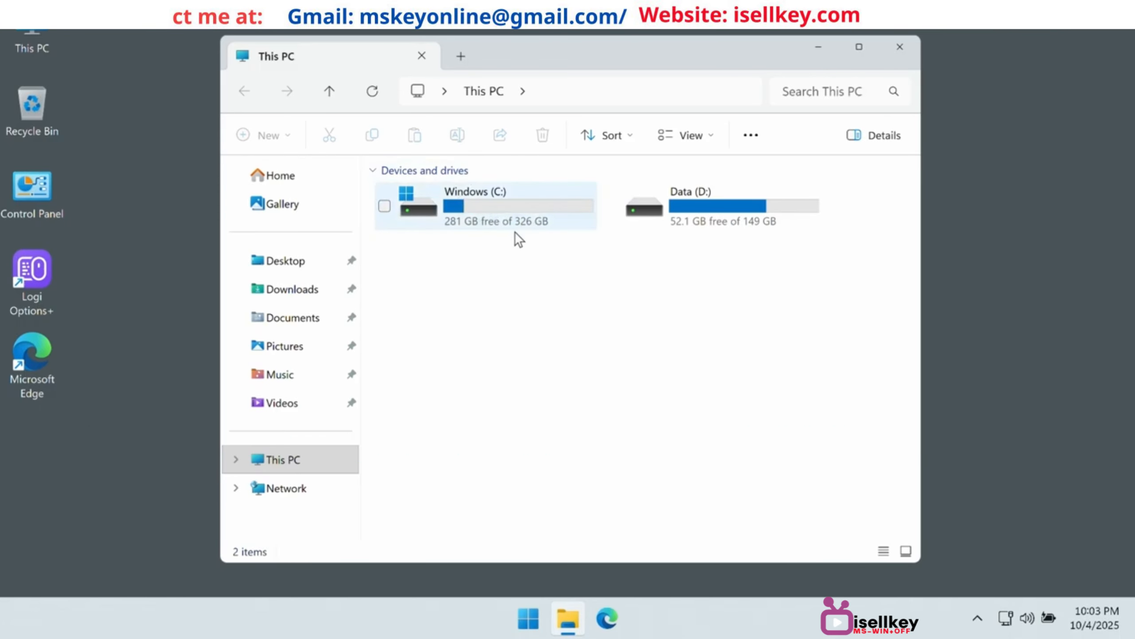
left_click(520, 210)
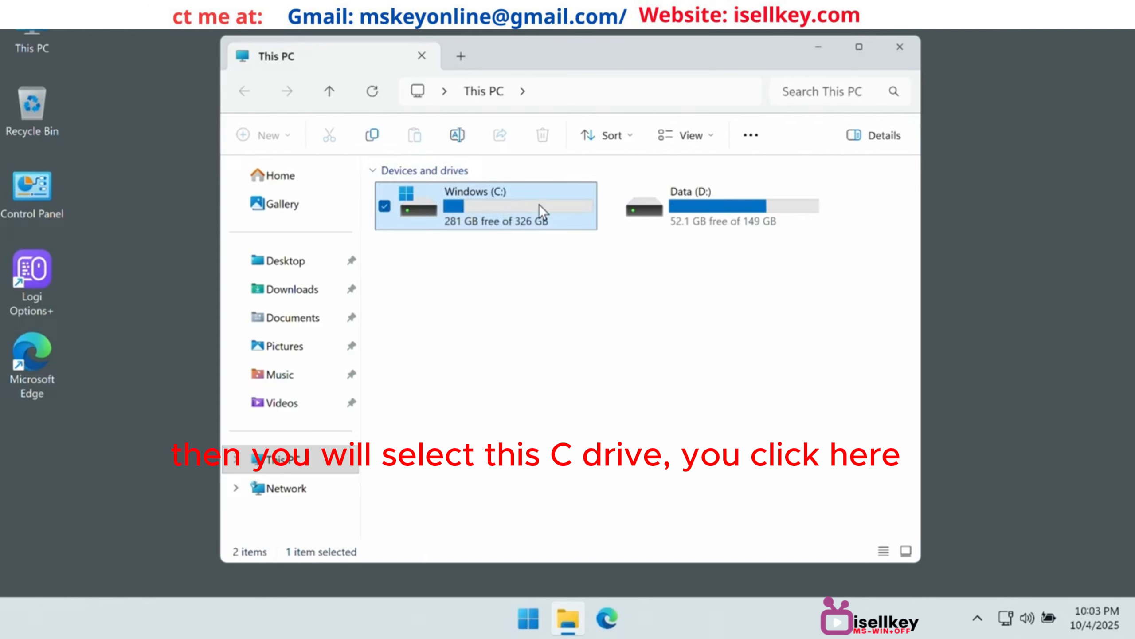
left_click(751, 136)
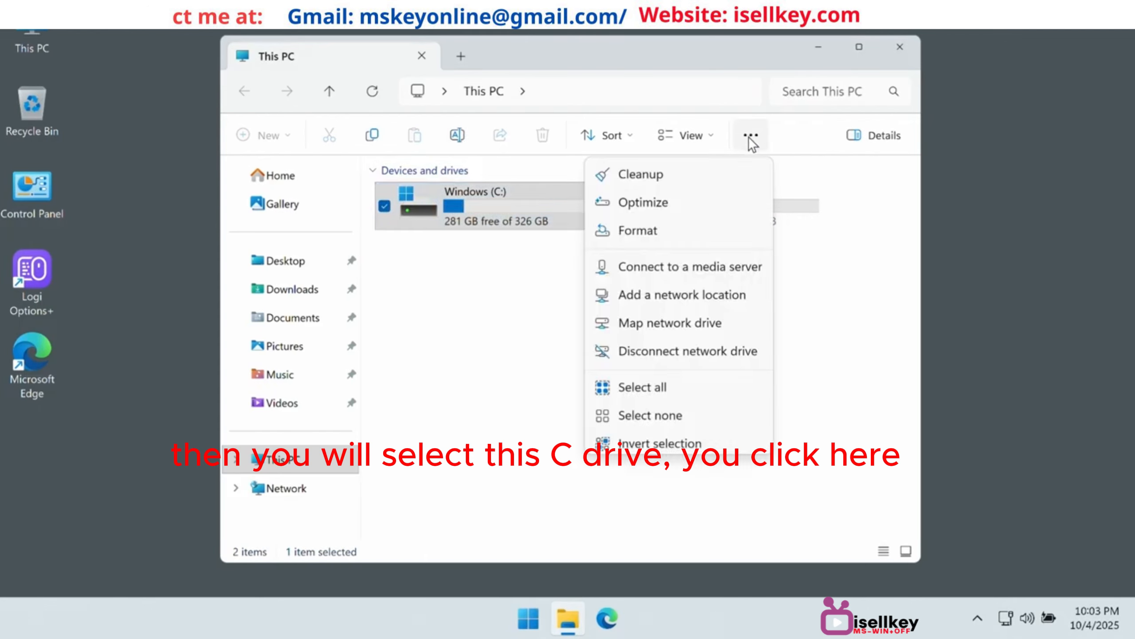
left_click(666, 175)
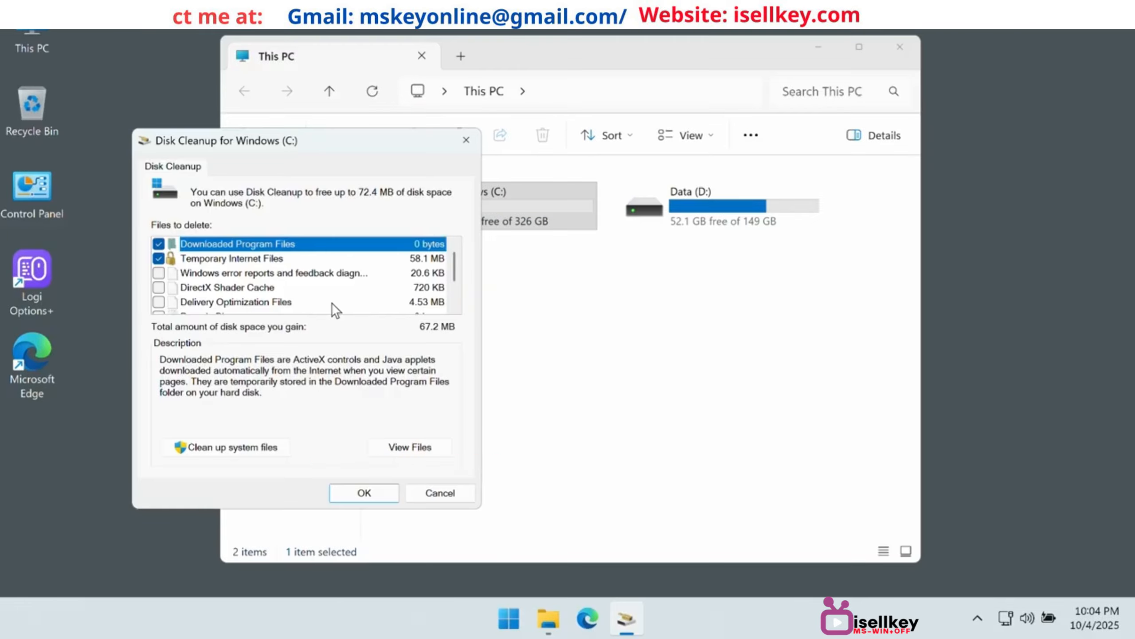
left_click(260, 447)
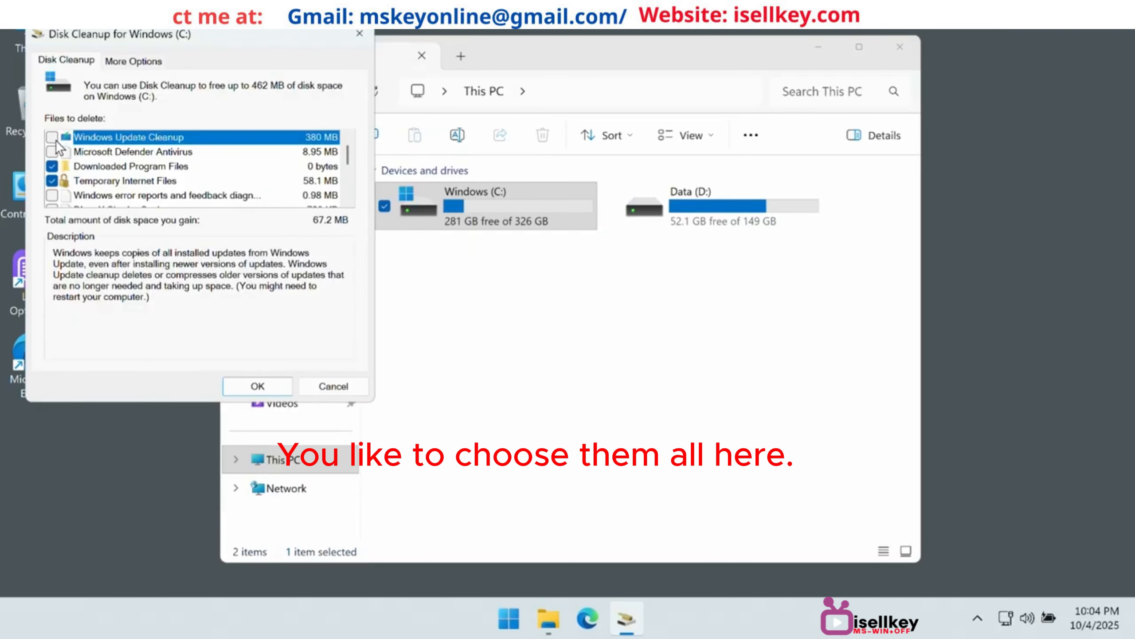
Step: Select all file categories in Disk Cleanup, including Windows Update Cleanup, Recycle Bin and Temporary files, and permanently delete the files
left_click(55, 139)
left_click(52, 150)
scroll(111, 166, "down", 1)
left_click(53, 152)
left_click(53, 166)
left_click(53, 181)
scroll(97, 172, "down", 1)
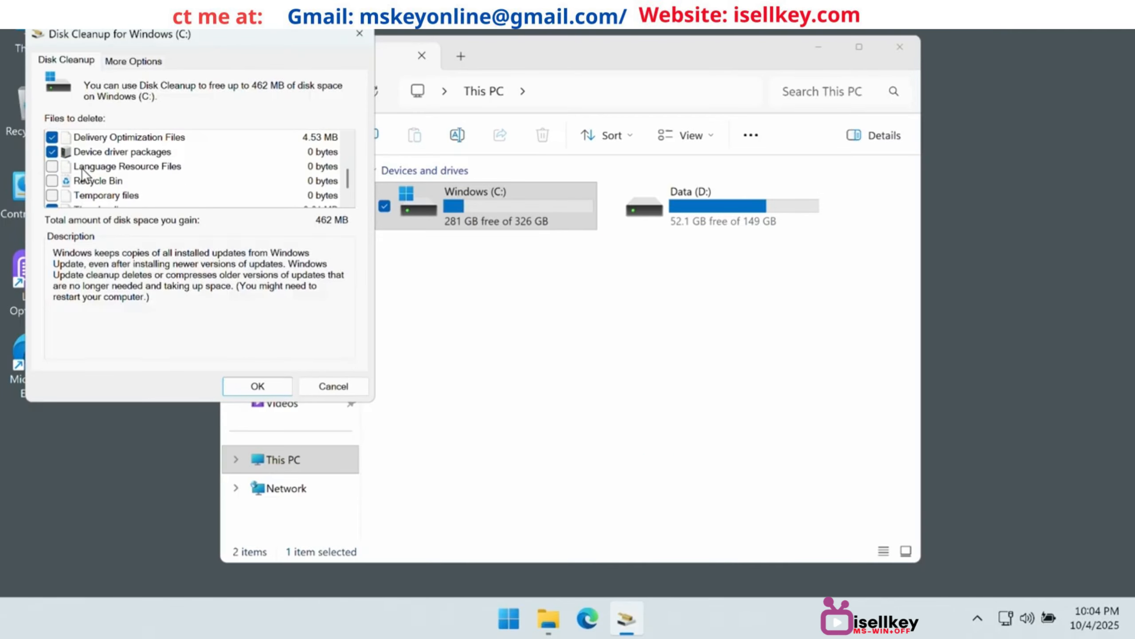
left_click(52, 167)
left_click(53, 181)
left_click(52, 195)
scroll(76, 188, "down", 1)
left_click_drag(348, 182, 348, 166)
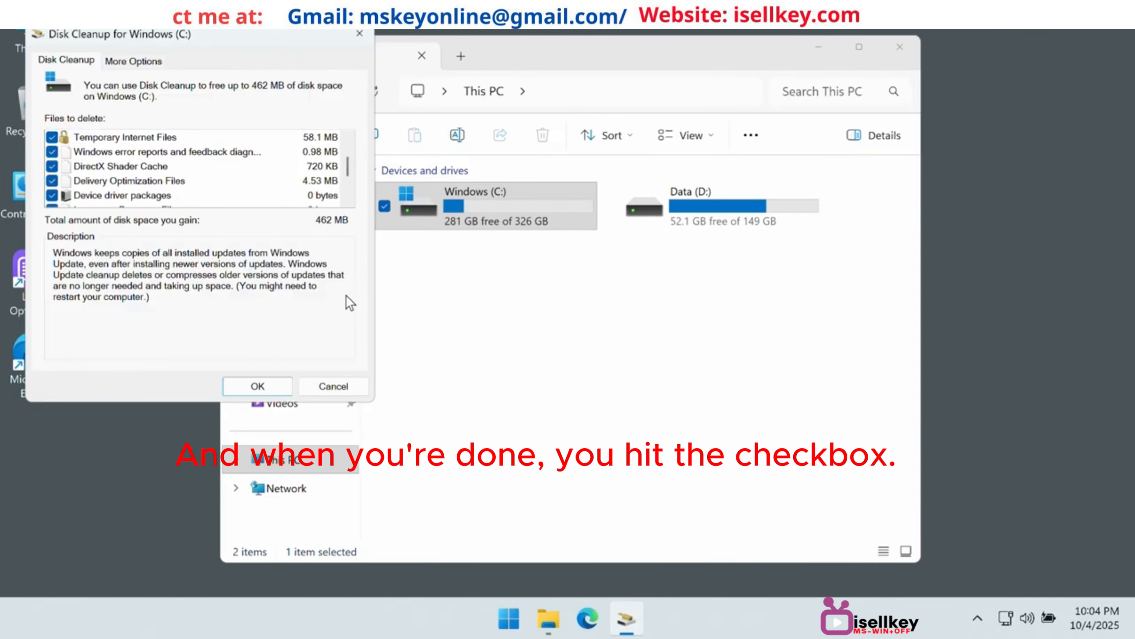
left_click(272, 383)
left_click(618, 323)
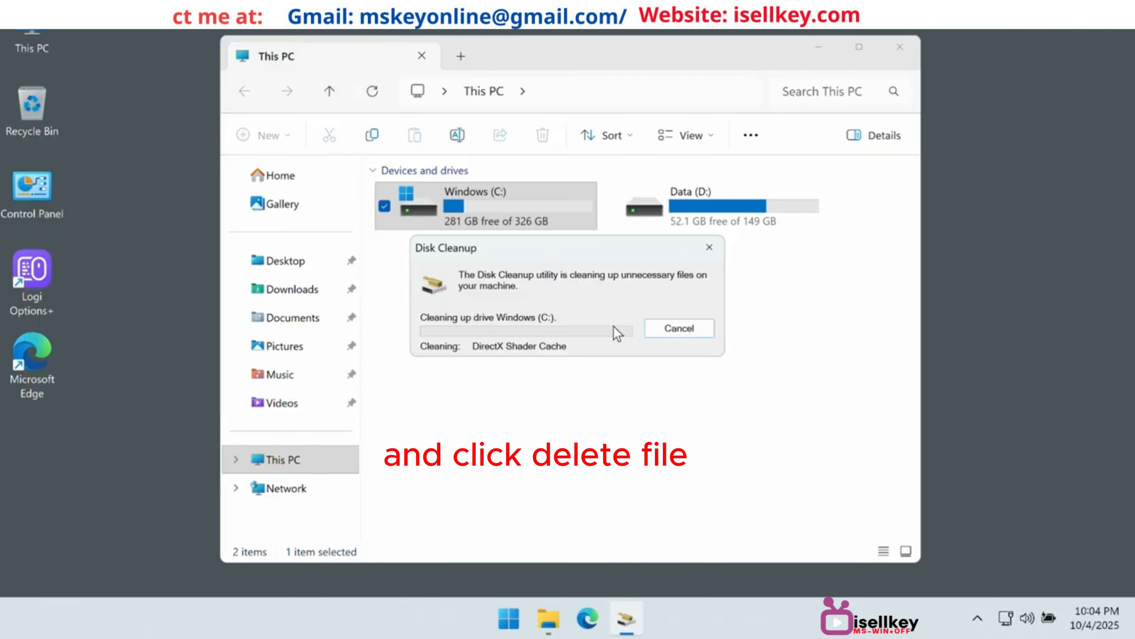